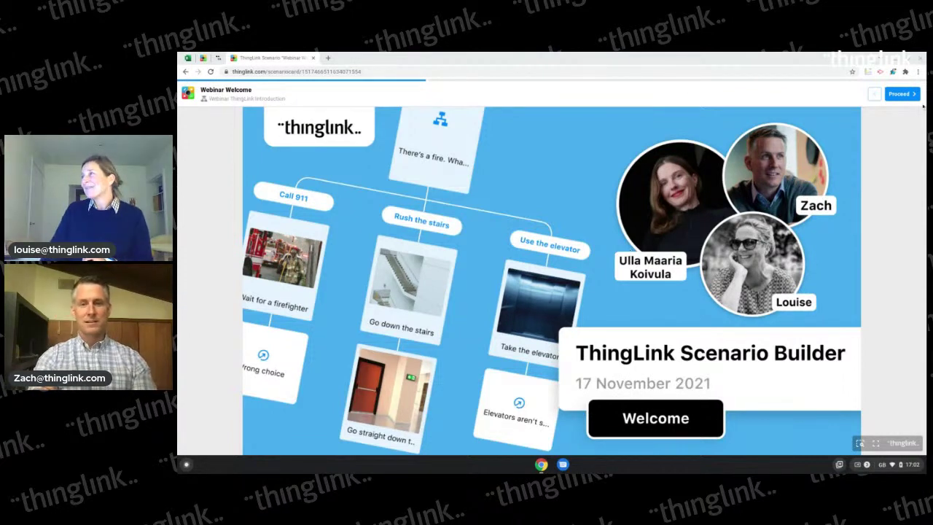
Advance the webinar scenario to the Example Health & Safety Infographic and view the Welcome Video behind its Step 1 tag
click(900, 94)
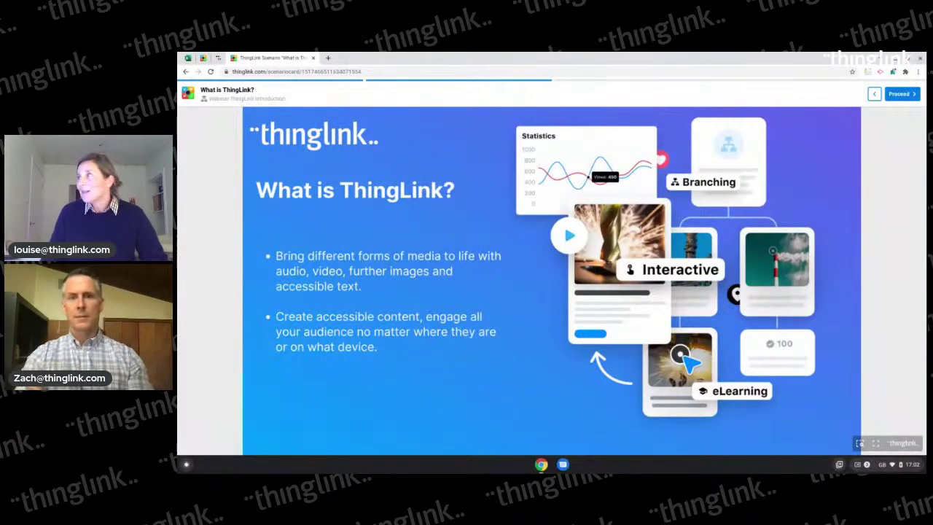
click(898, 93)
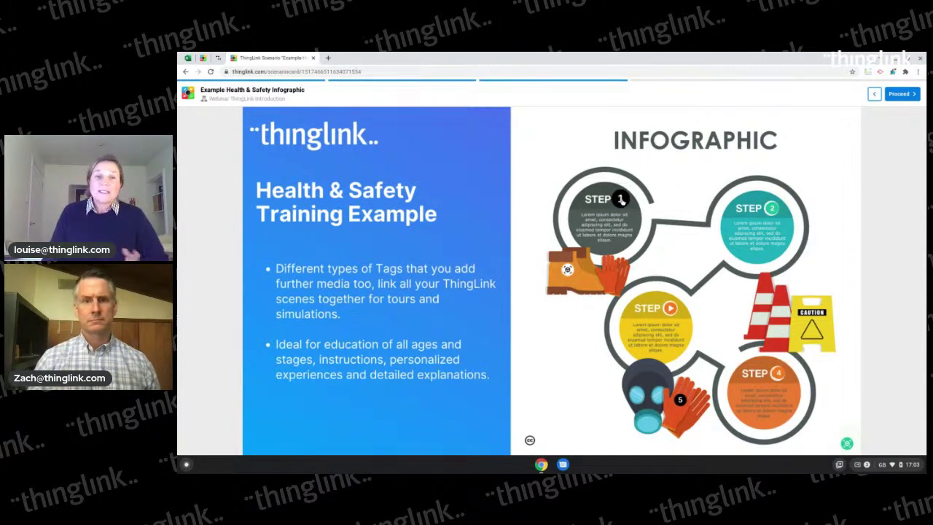
click(622, 199)
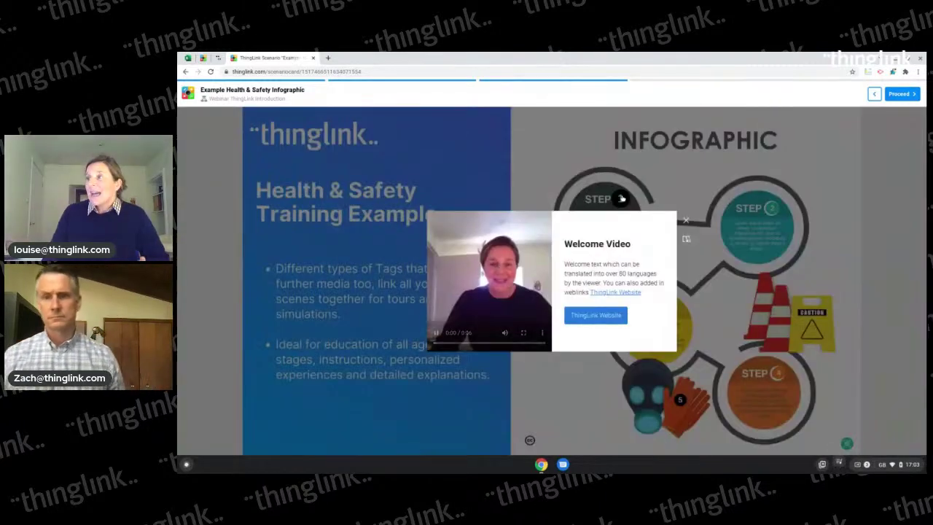
click(622, 199)
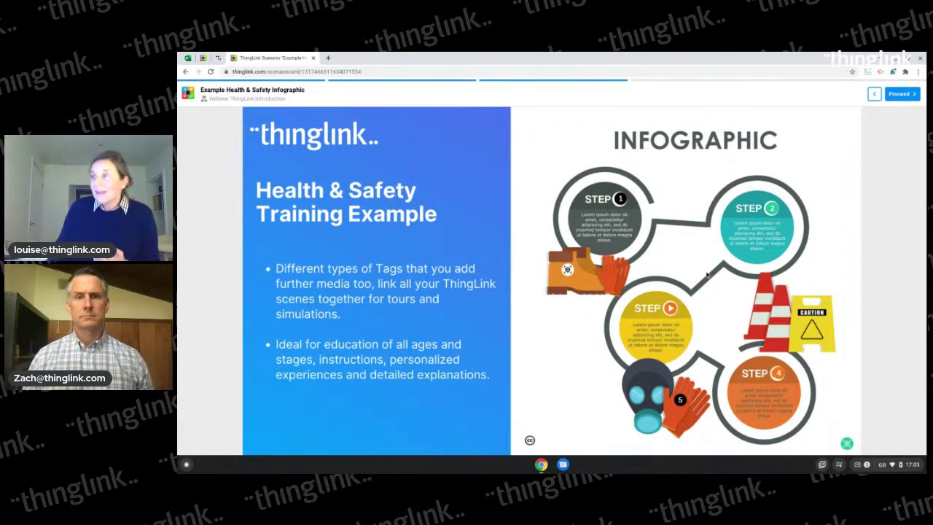
View the infographic's Welcome Heading card and the 360° kitchen scene linked from its Step 3 tag, returning to the infographic
click(620, 198)
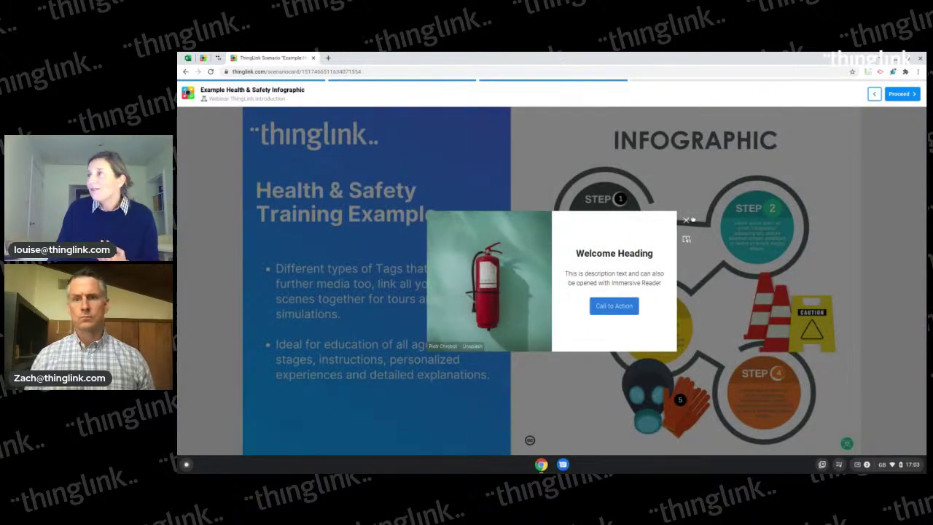
click(687, 220)
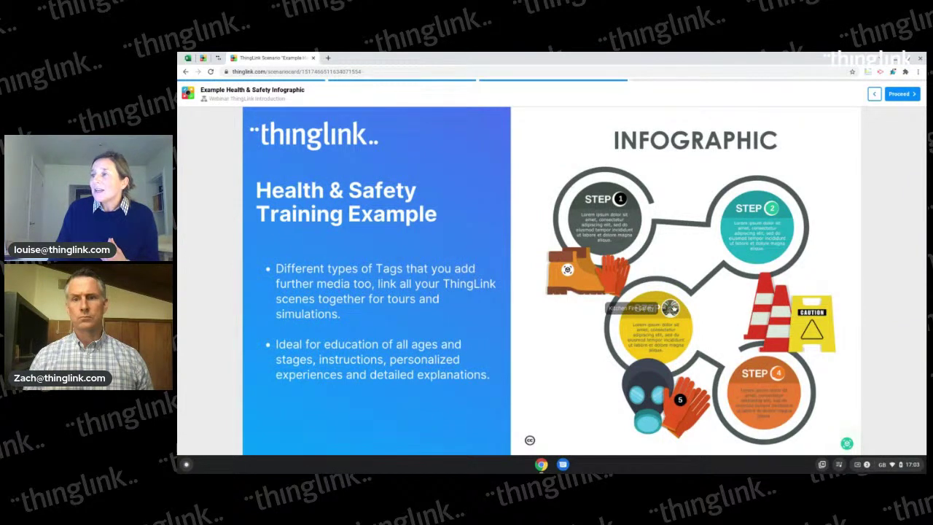
click(671, 308)
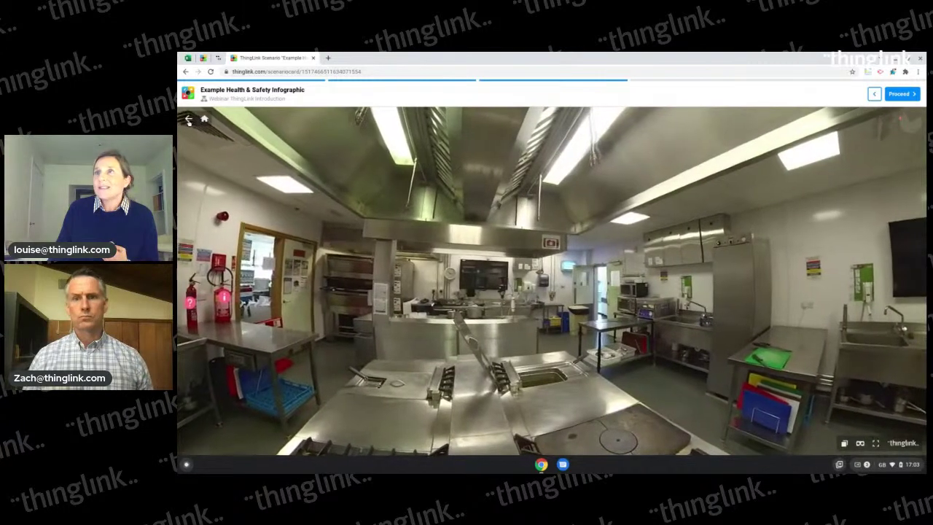
click(188, 119)
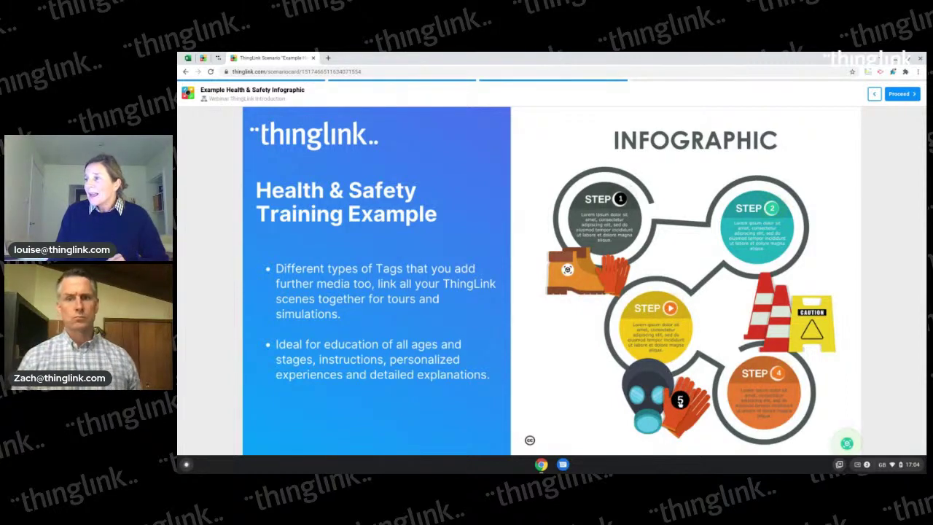
Answer Yes to the accessibility poll behind the infographic's tag 5 and close the poll
click(680, 399)
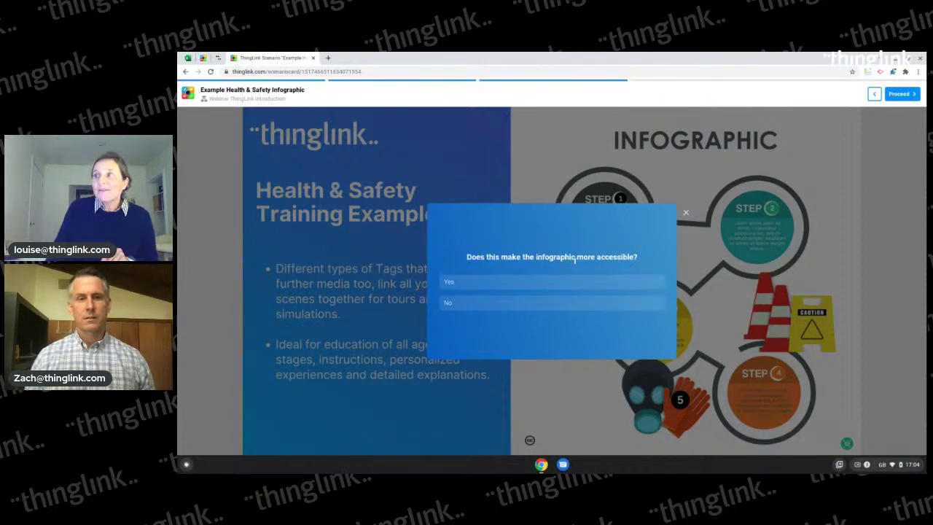
click(486, 283)
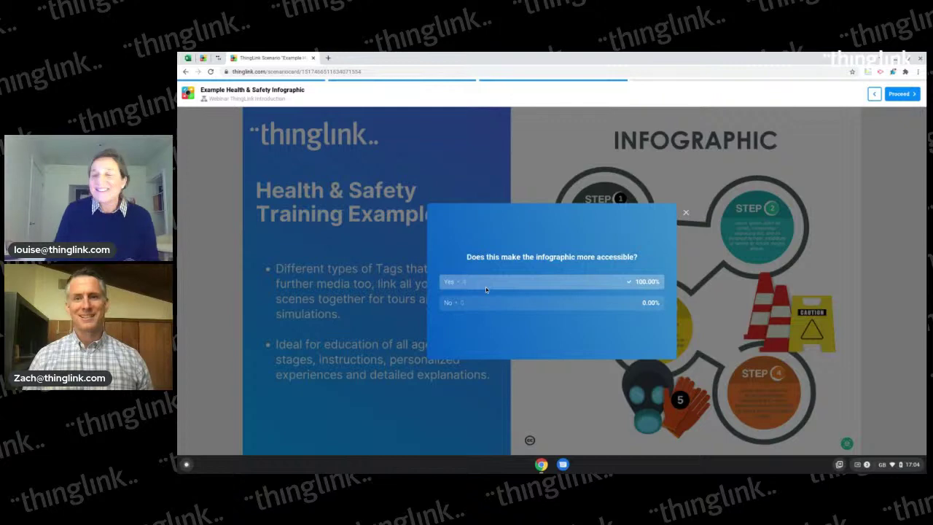
click(687, 213)
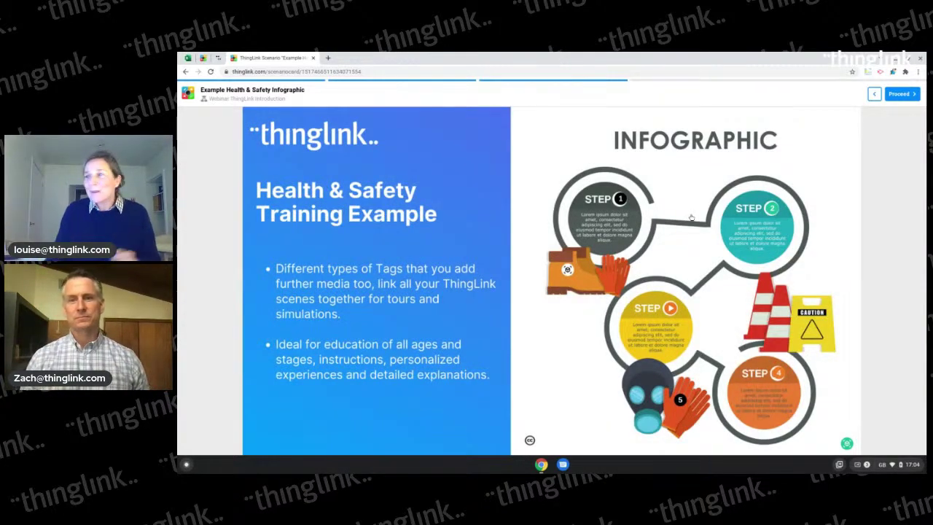
View the embedded Scottish Event Campus map behind the infographic's Step 4 tag, look around it and close it
click(779, 373)
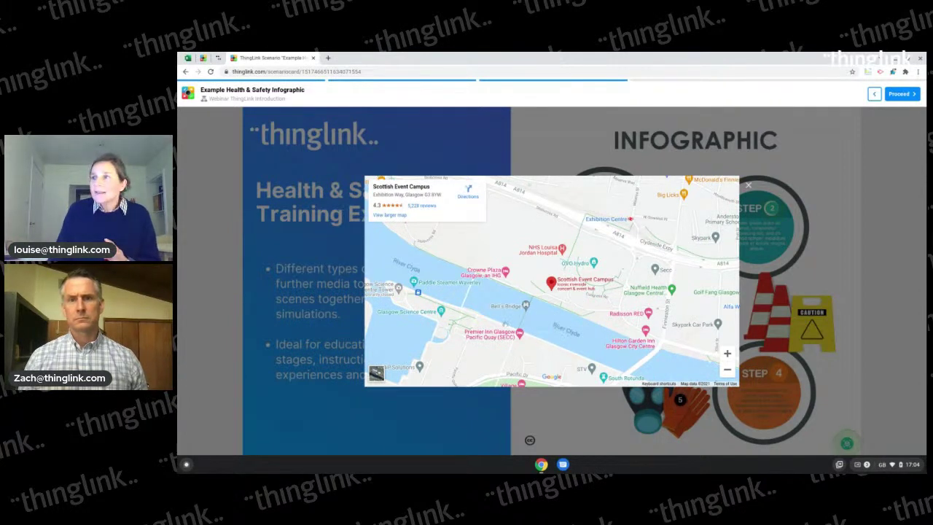
mouse_move(528, 306)
mouse_down()
mouse_move(560, 295)
mouse_move(494, 337)
mouse_move(460, 324)
mouse_up()
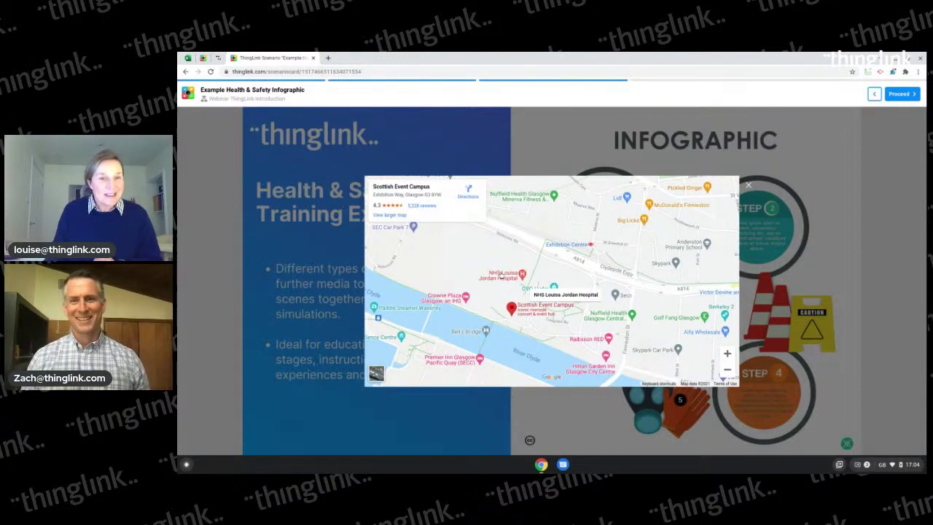
click(747, 186)
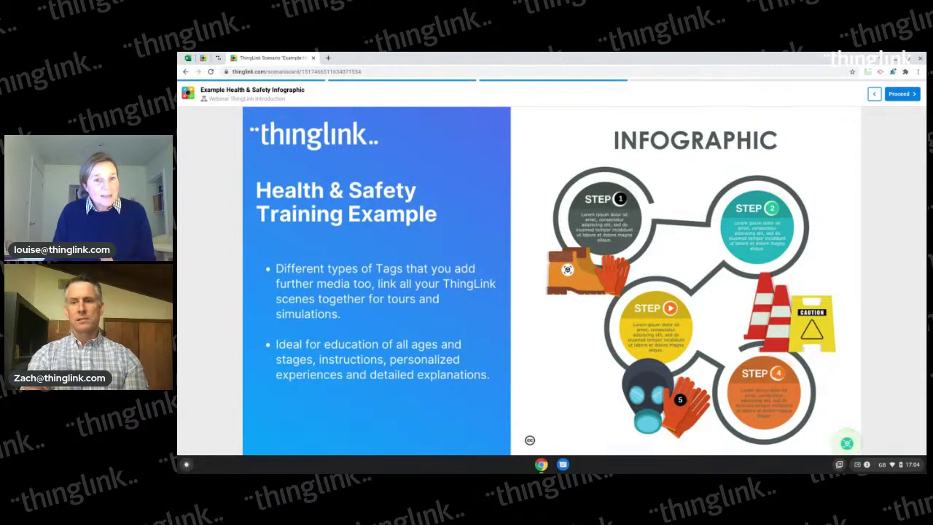
Advance the scenario past the Kitchen Image Unsplash photo to Industrial Kitchen 360 and look around the scene
click(908, 98)
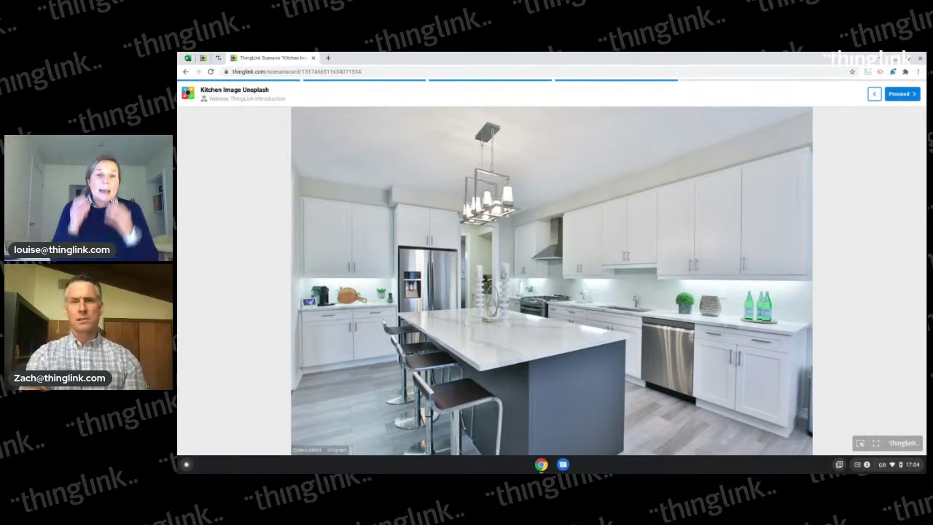
click(876, 97)
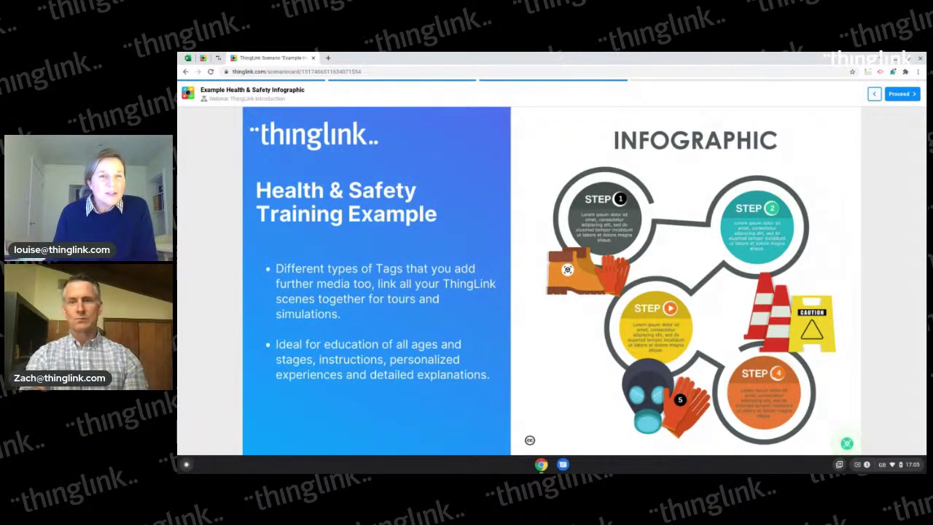
click(901, 97)
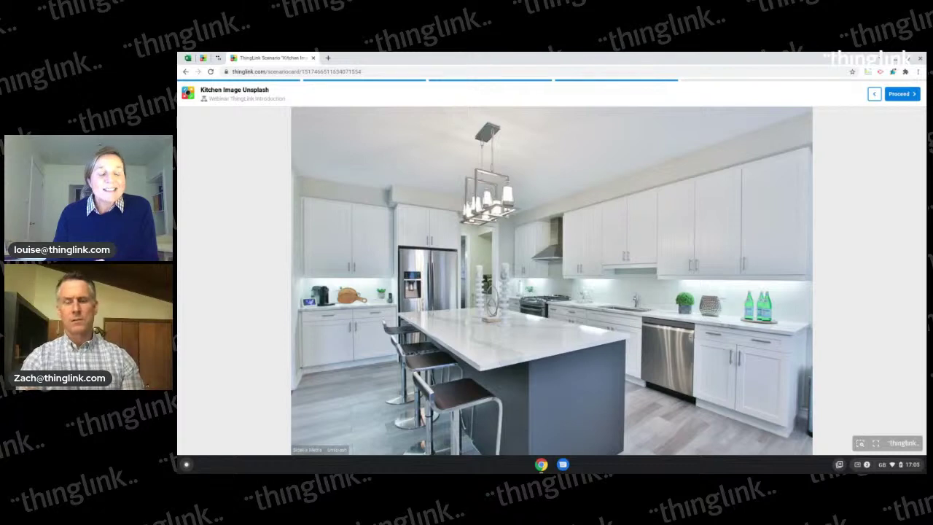
click(902, 94)
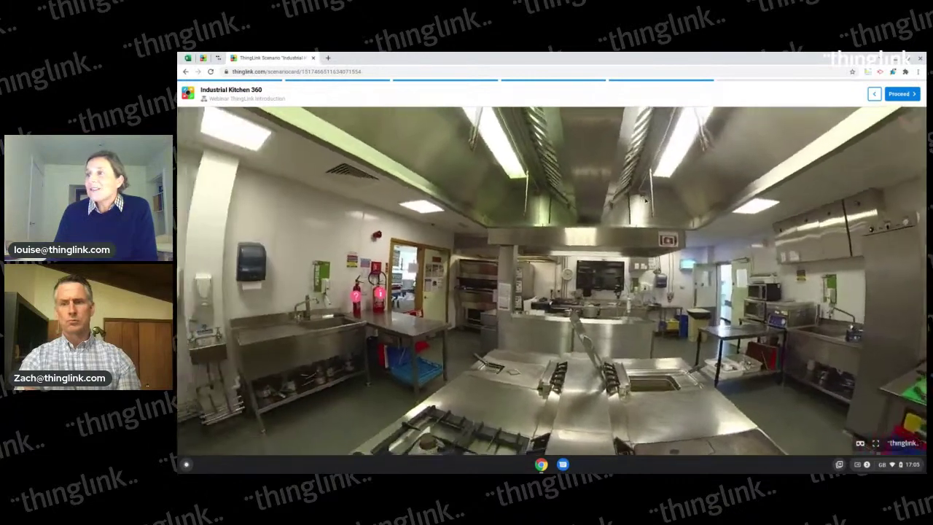
drag(645, 200, 606, 186)
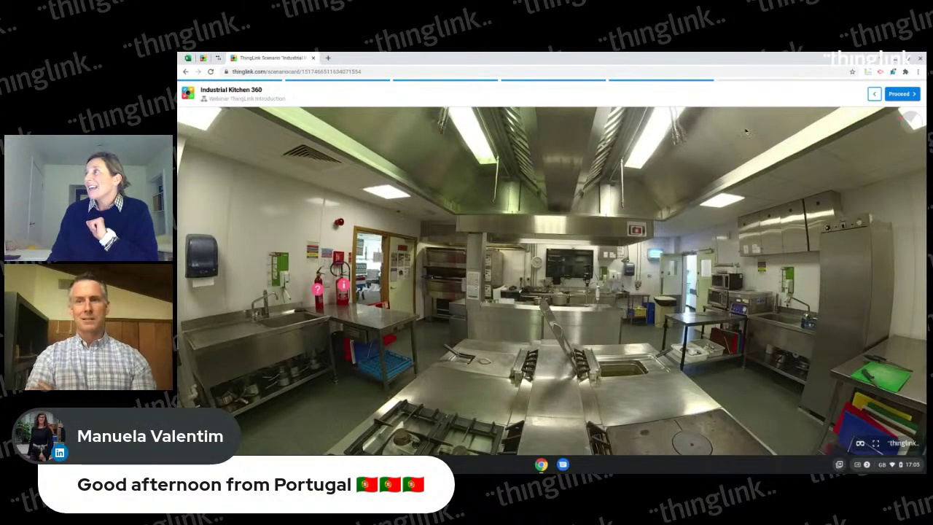
Play the Adding Water LS video and view the Behind the Glass tag in the 360 Video Example
click(910, 95)
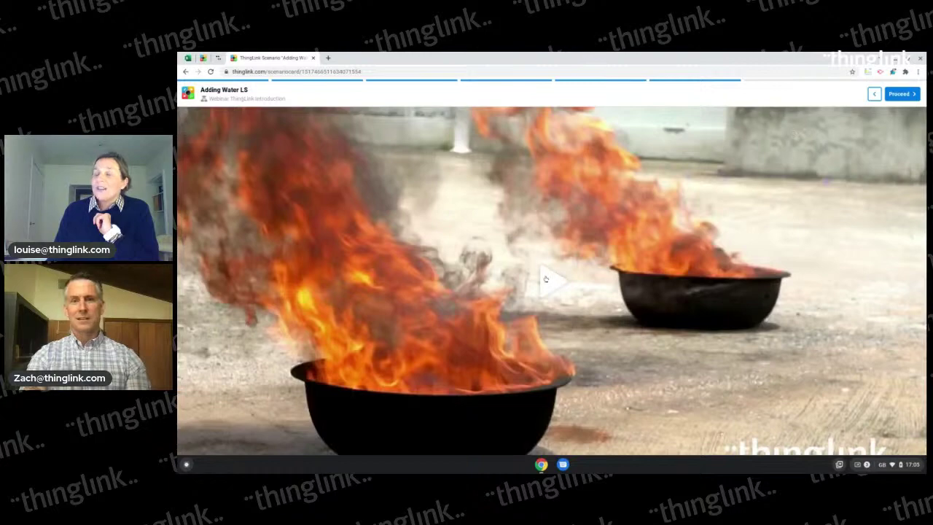
click(545, 279)
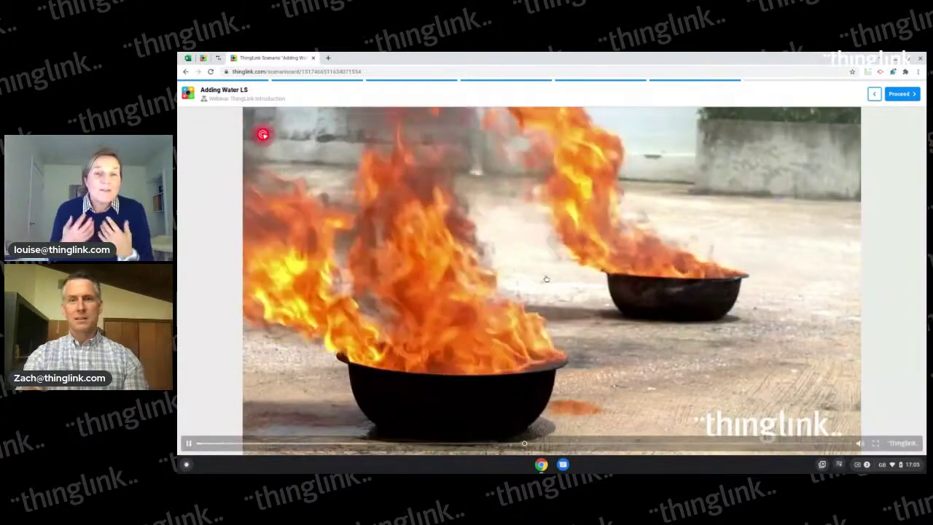
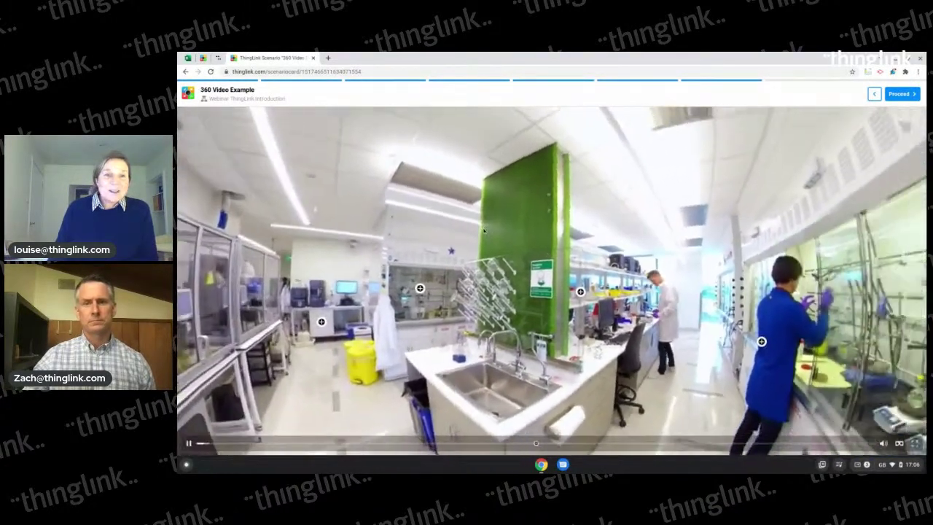
drag(484, 230, 461, 233)
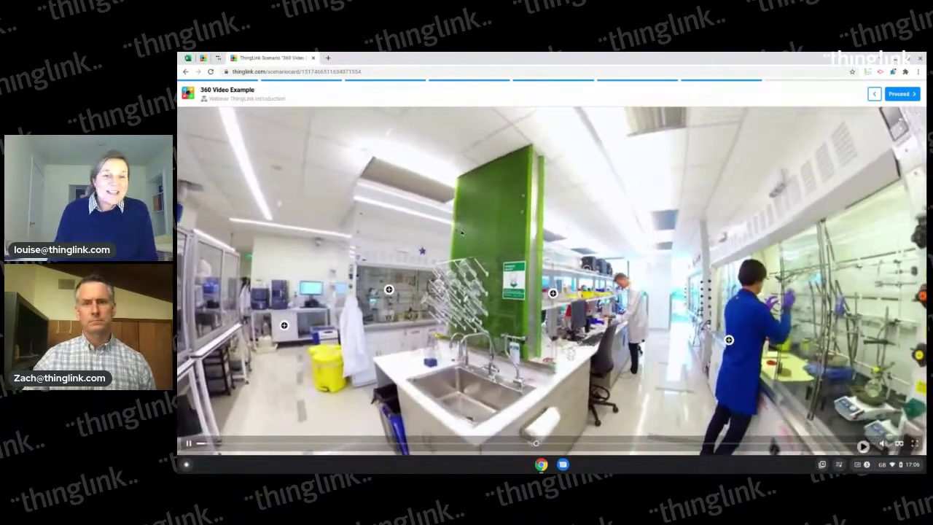
click(388, 290)
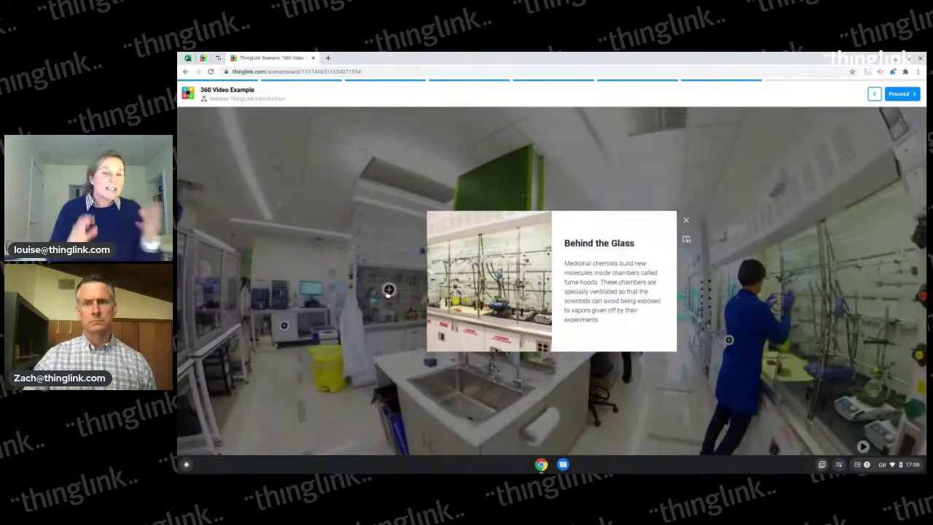
click(509, 293)
click(686, 220)
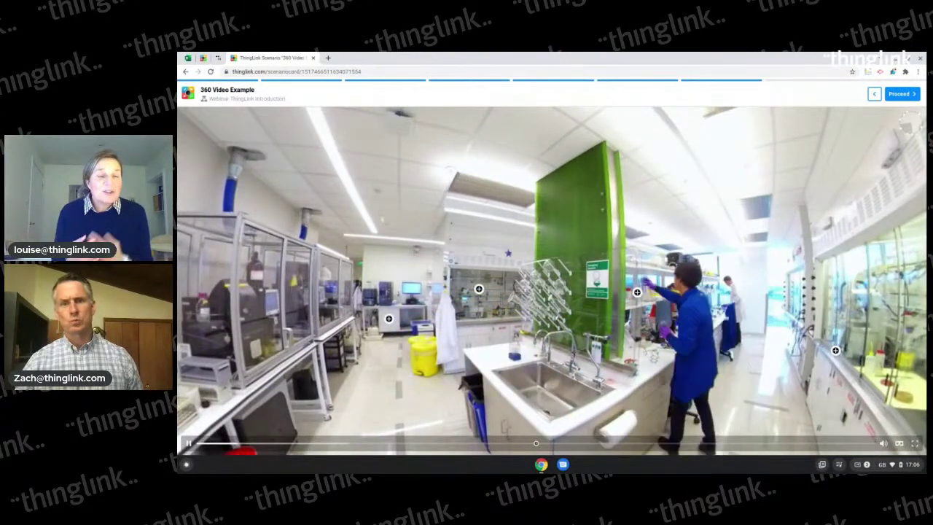
Advance to the Foam Fire Extinguisher 3D model, preview the video on its hotspot and proceed to the following slide
click(904, 94)
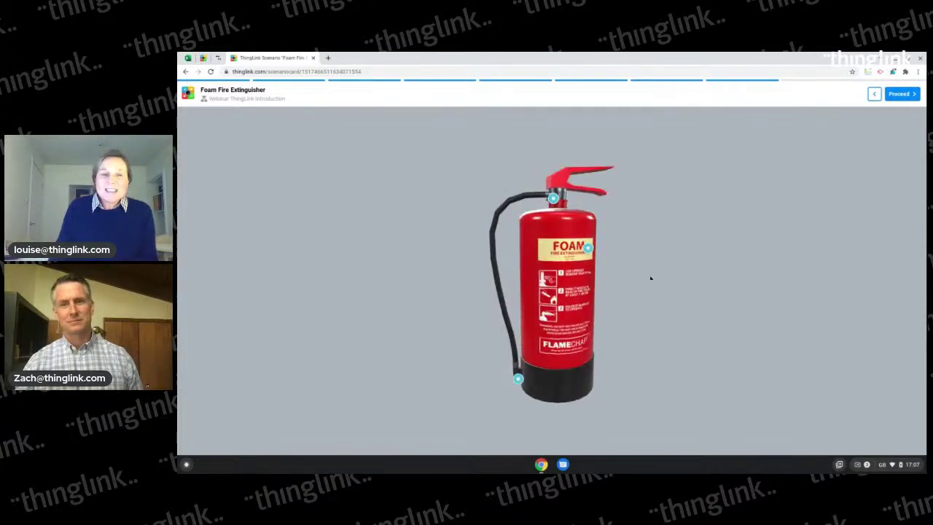
click(589, 248)
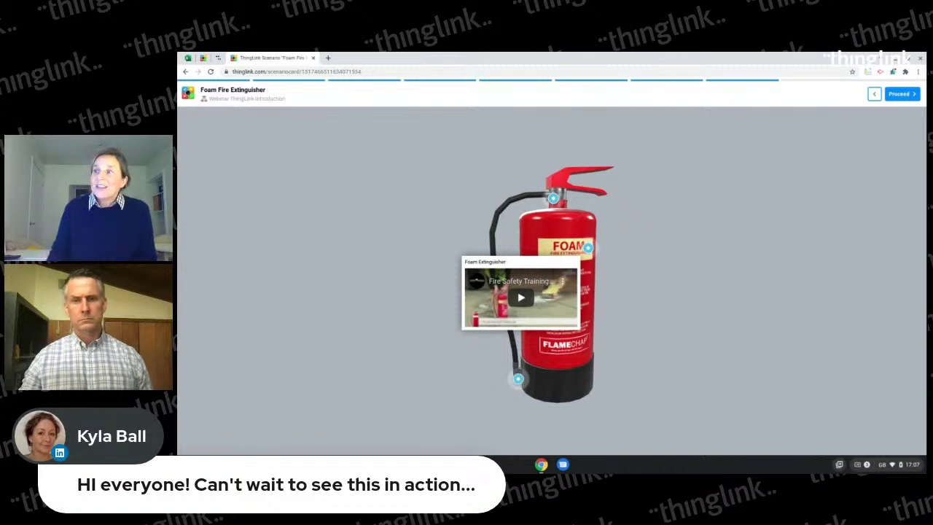
mouse_move(518, 379)
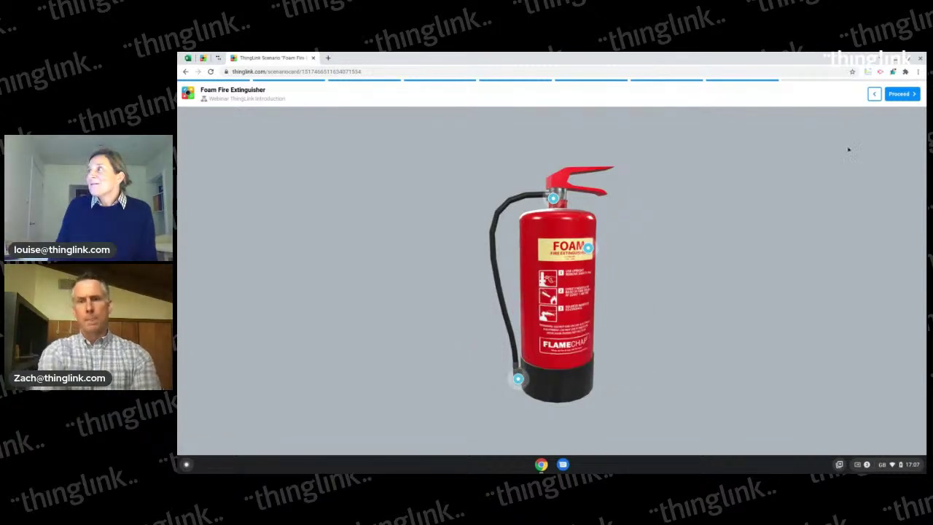
click(901, 94)
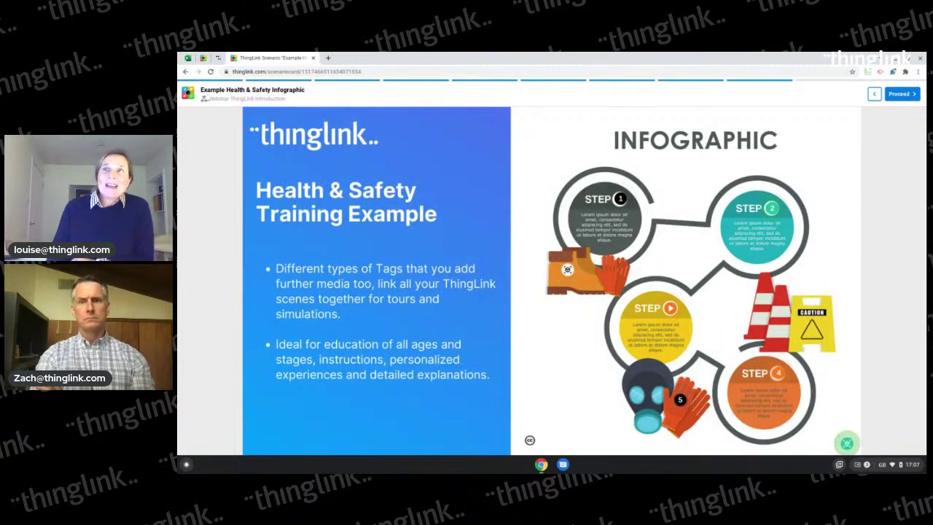
Open the Industrial Kitchen 360 scene from the account's own content in the tag editor
click(188, 91)
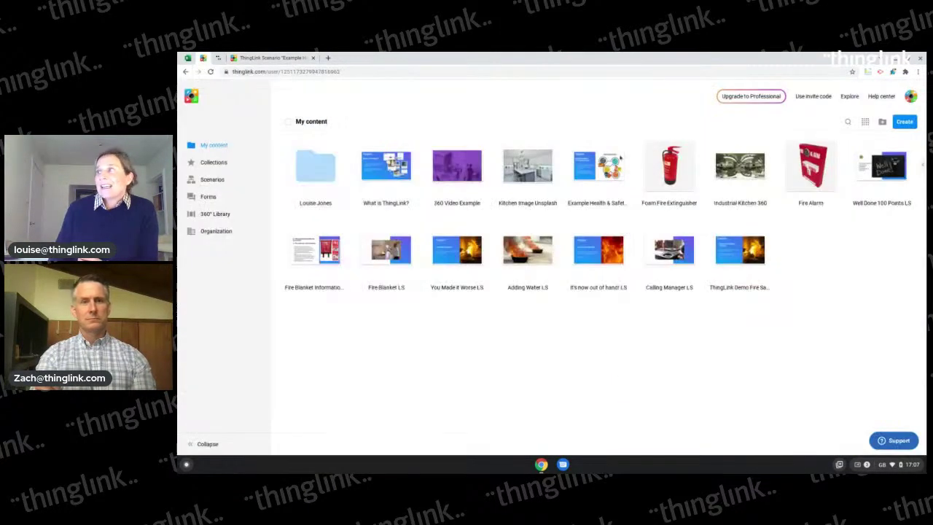
click(740, 169)
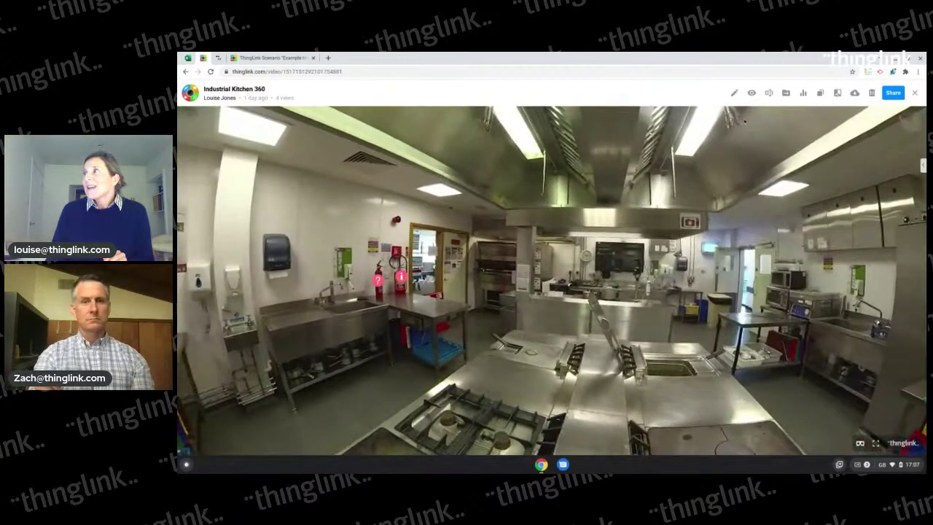
click(734, 92)
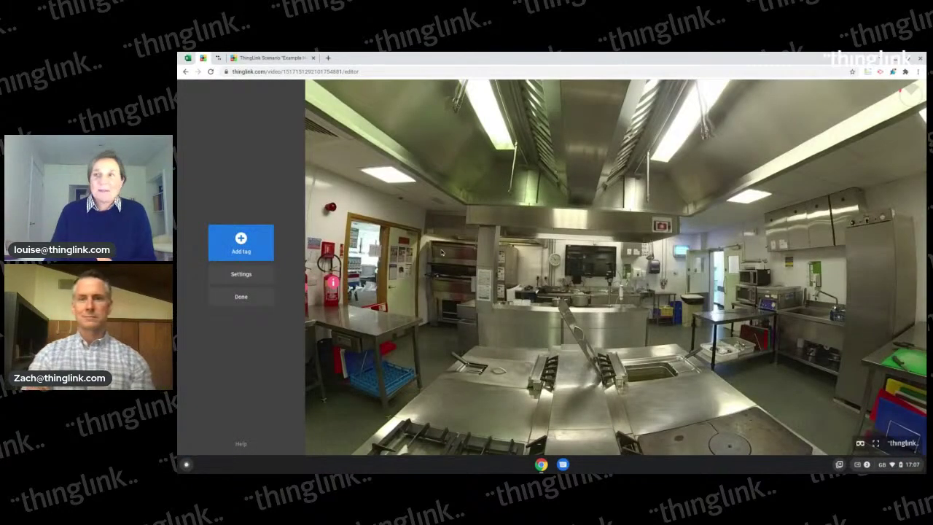
Reposition the information tag at the top of the doorway and the question-mark tag on the wall beside the fire extinguishers
drag(441, 251, 554, 229)
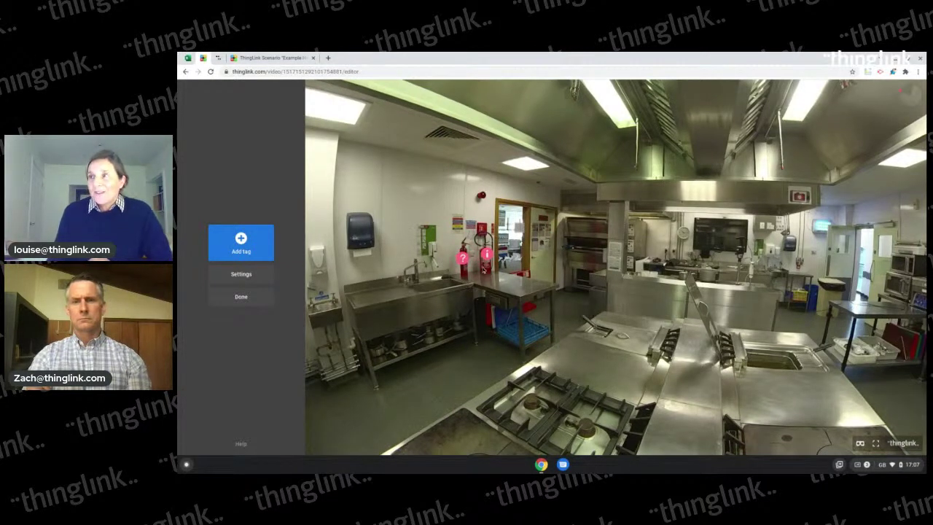
mouse_move(486, 256)
mouse_down()
mouse_move(492, 221)
mouse_move(505, 225)
mouse_up()
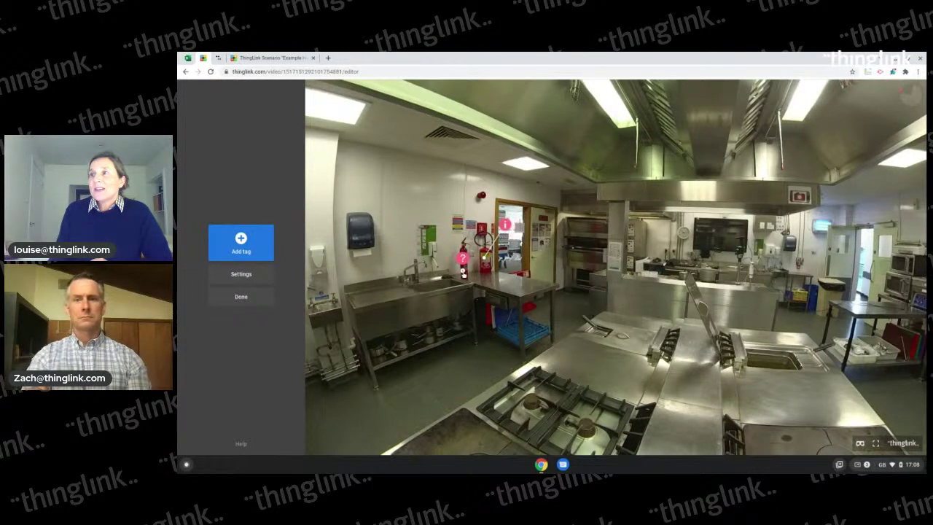
mouse_move(470, 272)
mouse_down()
mouse_move(474, 280)
mouse_move(469, 272)
mouse_up()
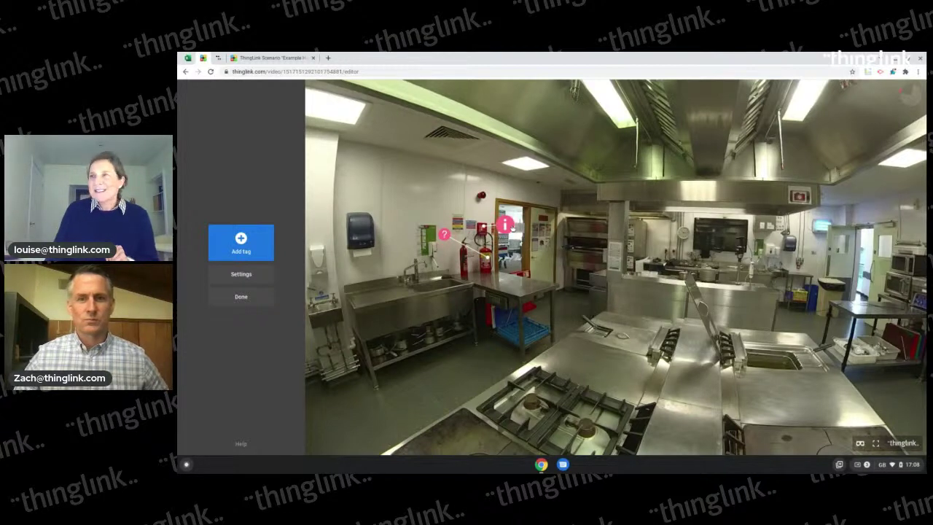
Open the Fire Blanket tag at the doorway and apply the layout with a translucent text box over the background's left half
click(505, 225)
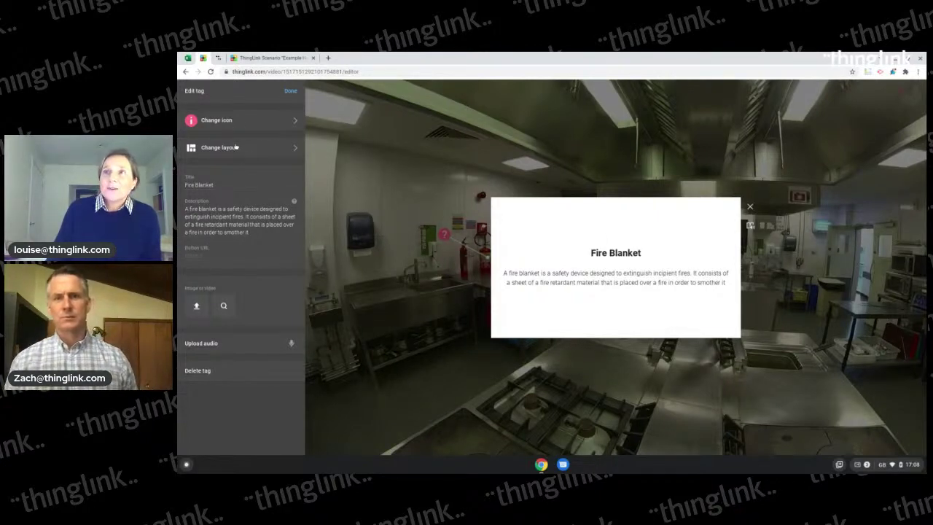
click(218, 147)
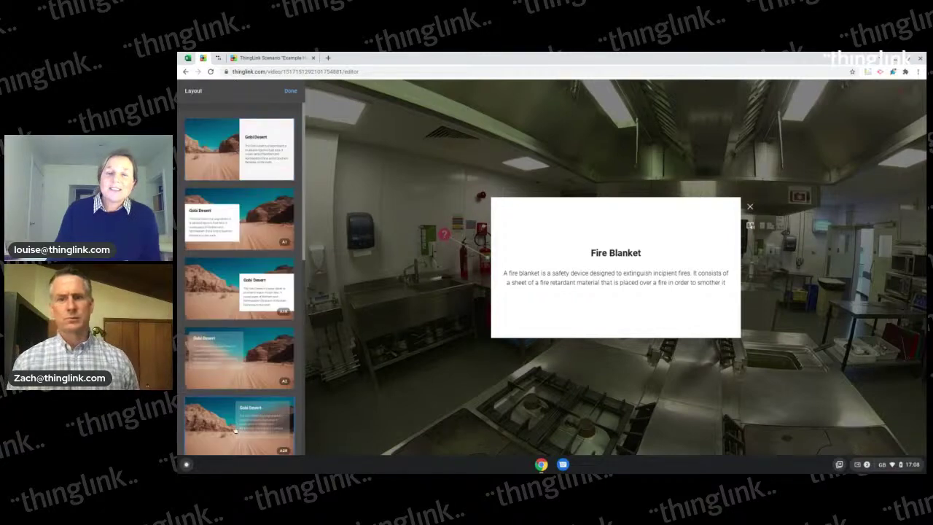
click(237, 338)
click(255, 149)
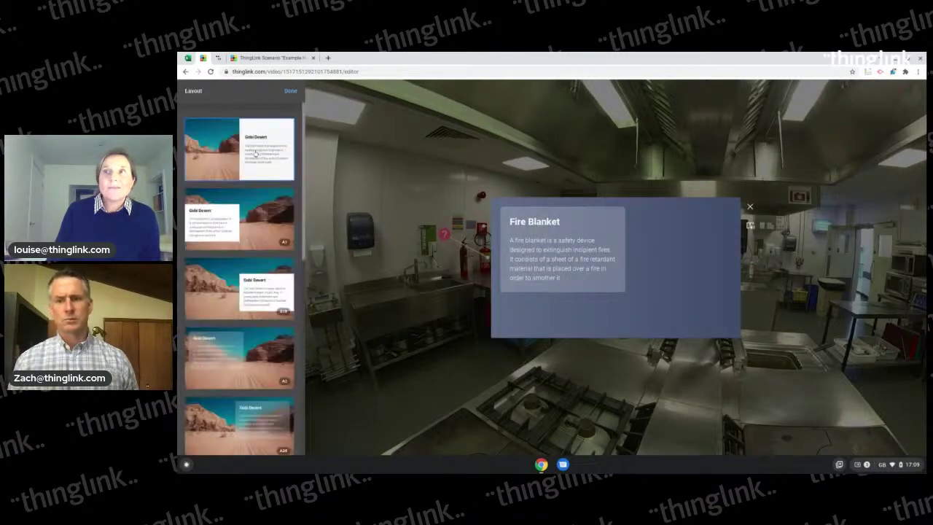
click(290, 90)
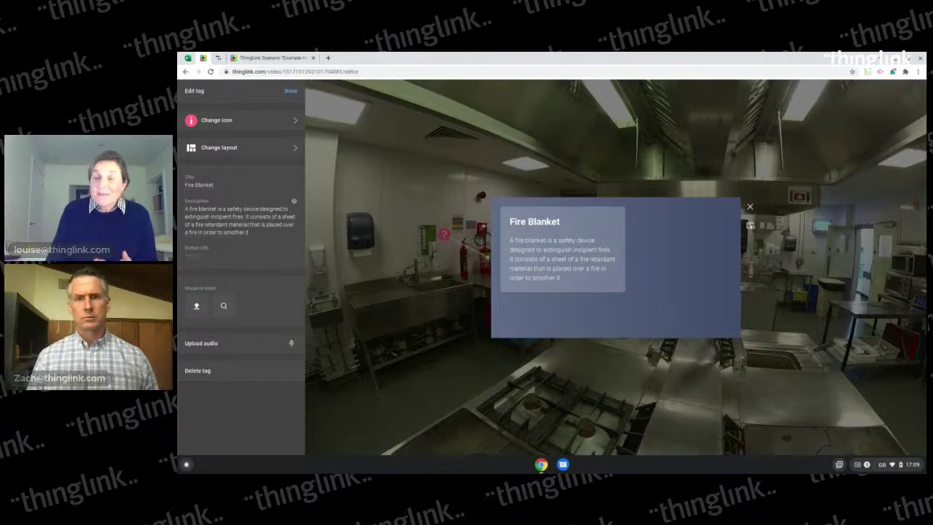
Add the first Unsplash photo found for "fire blanket" to the tag and apply the full-image layout with a white text box at left
click(224, 306)
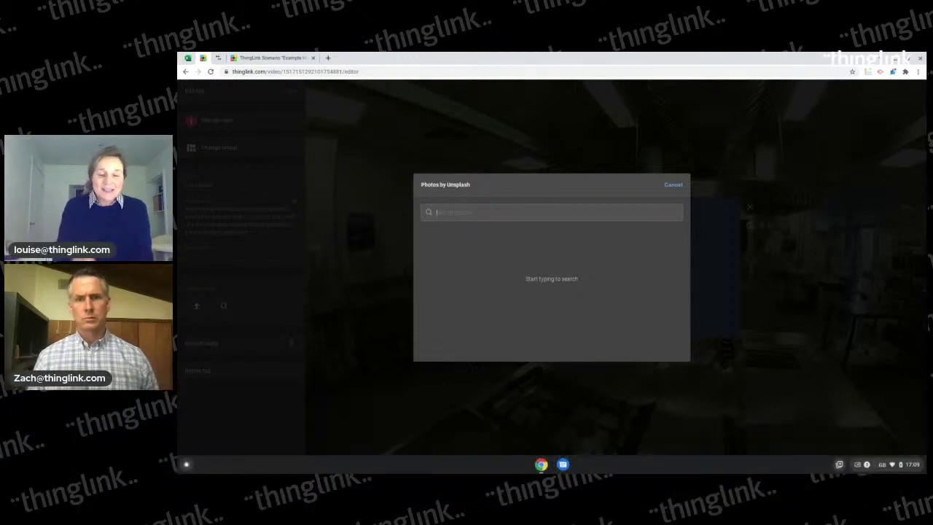
text(fire blanket)
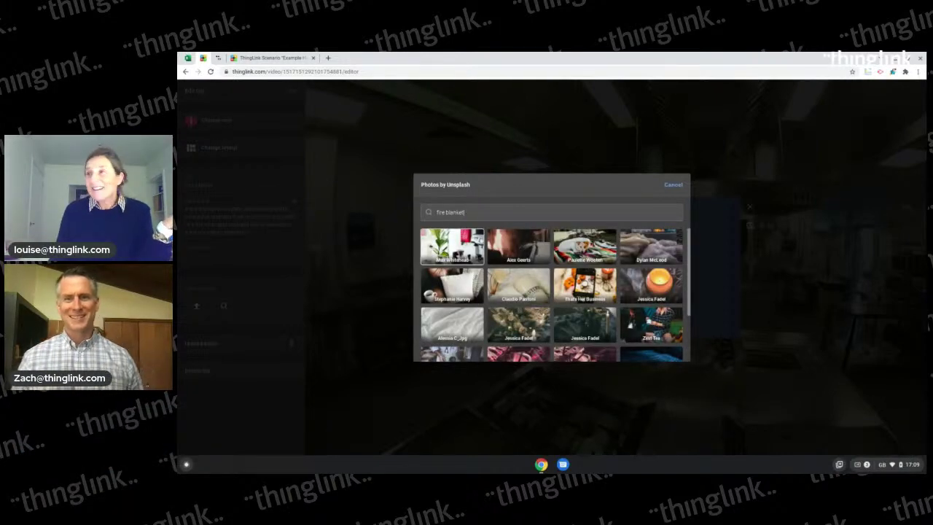
click(452, 247)
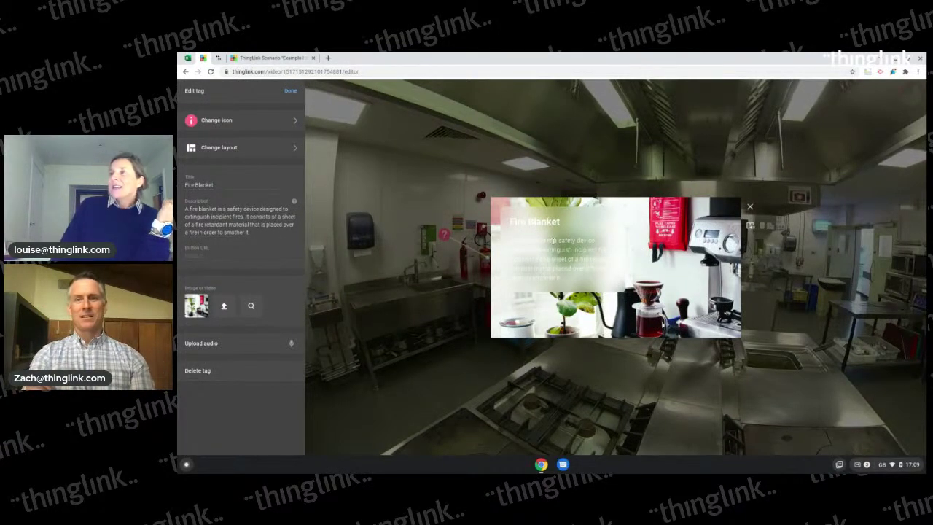
click(253, 148)
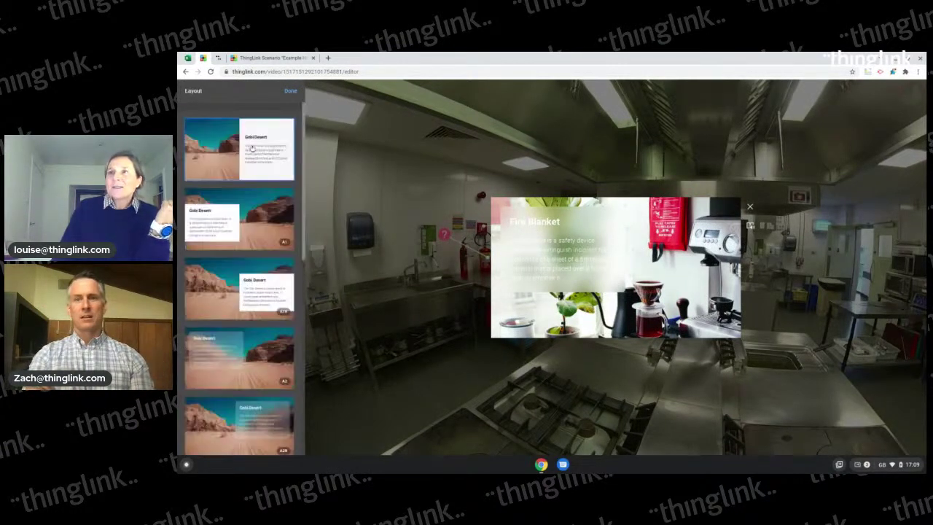
click(239, 219)
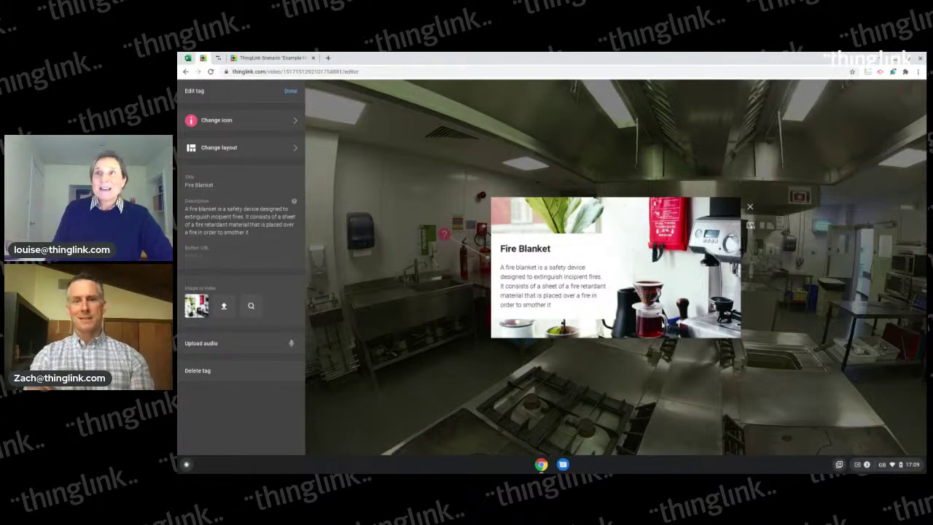
Change the Fire Blanket tag's icon to the pink heart from the General set, then finish editing the tag and the scene
click(253, 125)
scroll(253, 292, down, 3)
scroll(253, 291, down, 5)
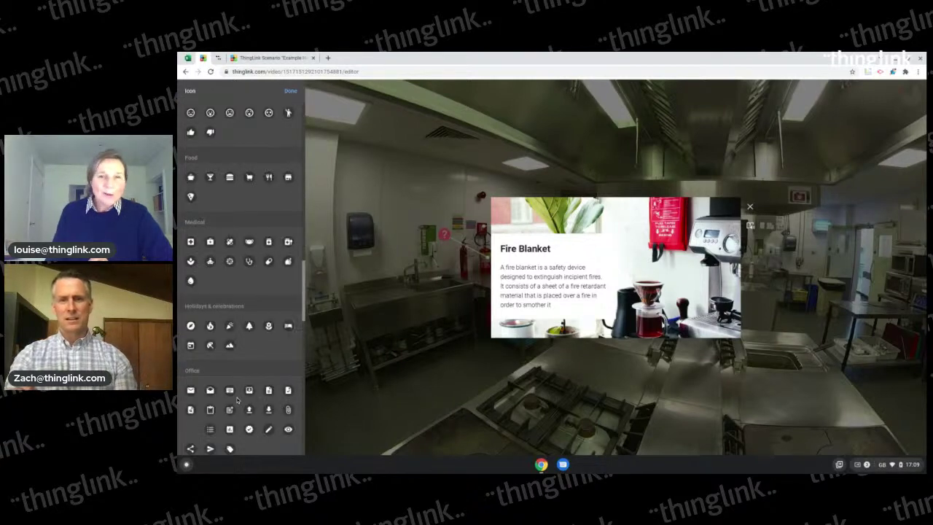
scroll(262, 366, down, 10)
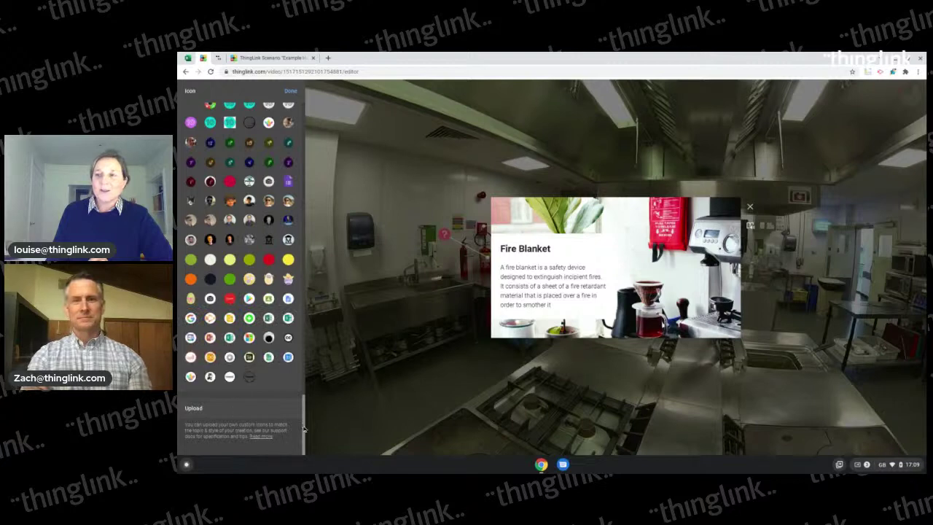
drag(304, 430, 310, 119)
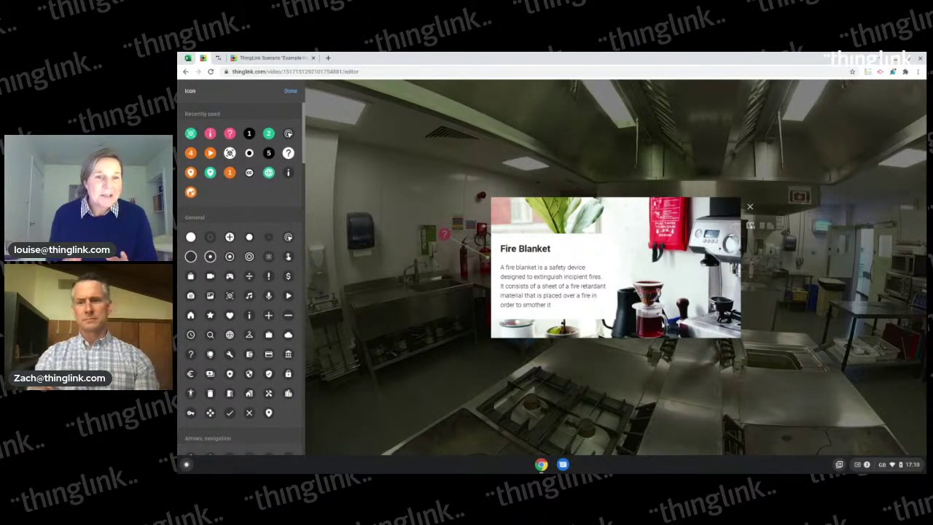
click(230, 316)
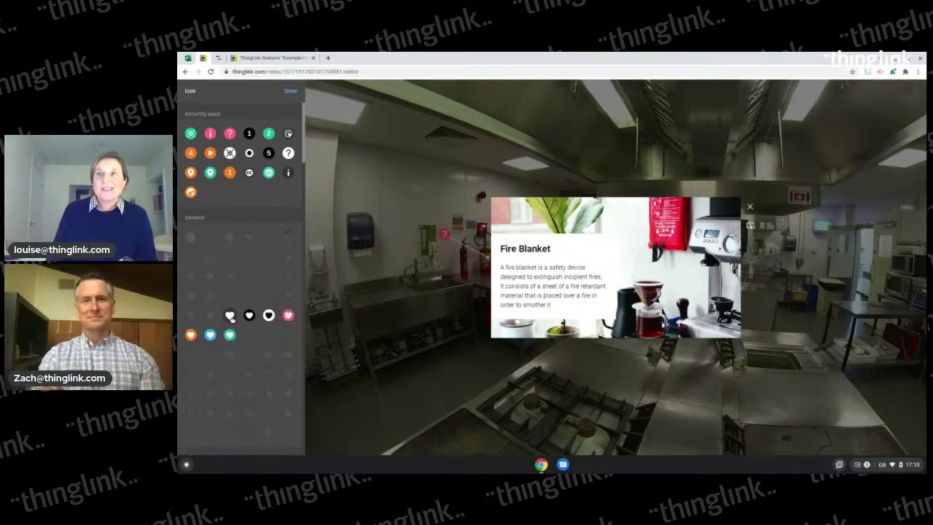
click(288, 316)
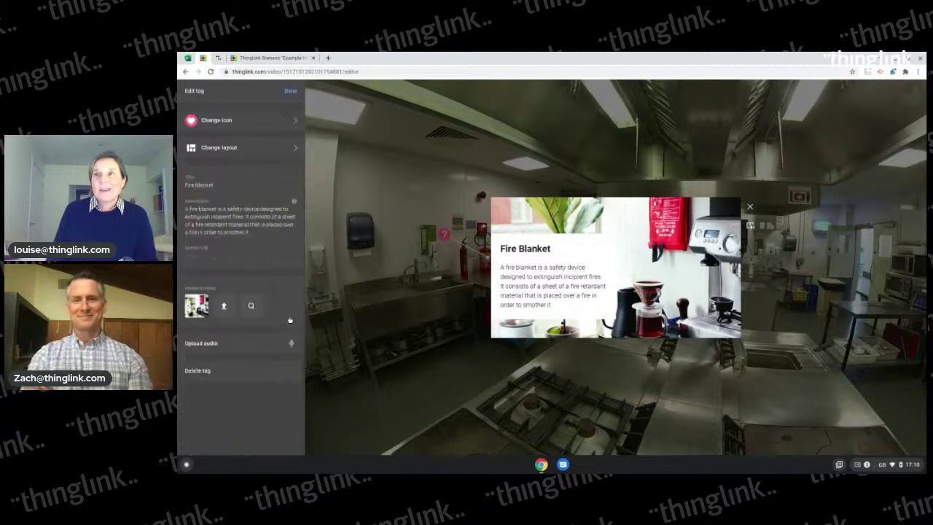
click(290, 92)
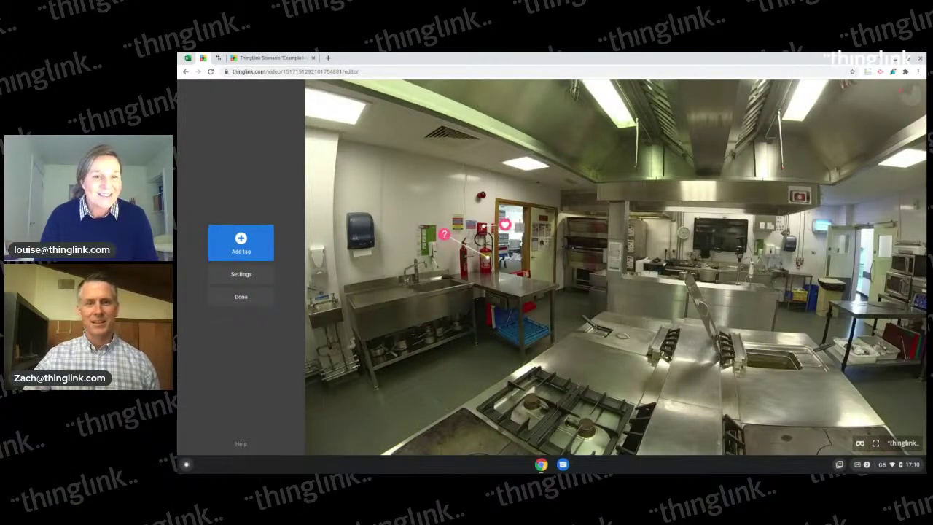
click(242, 297)
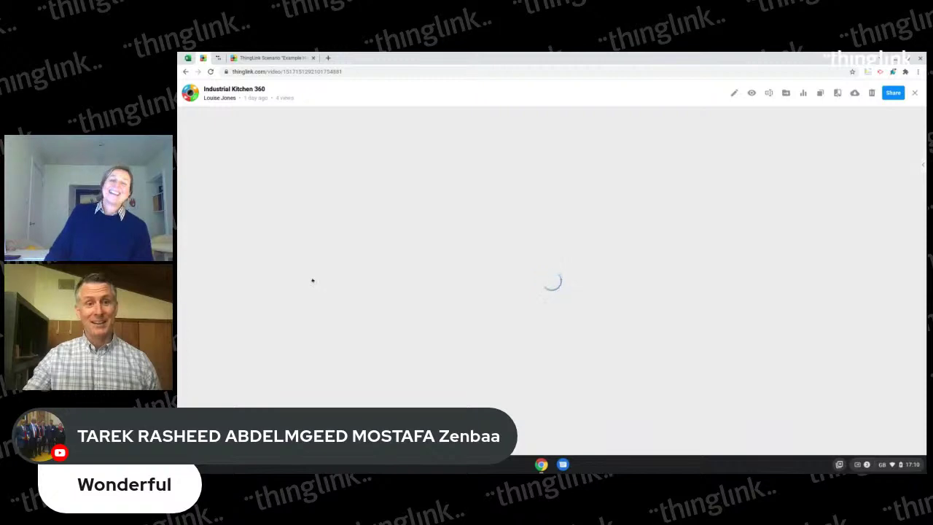
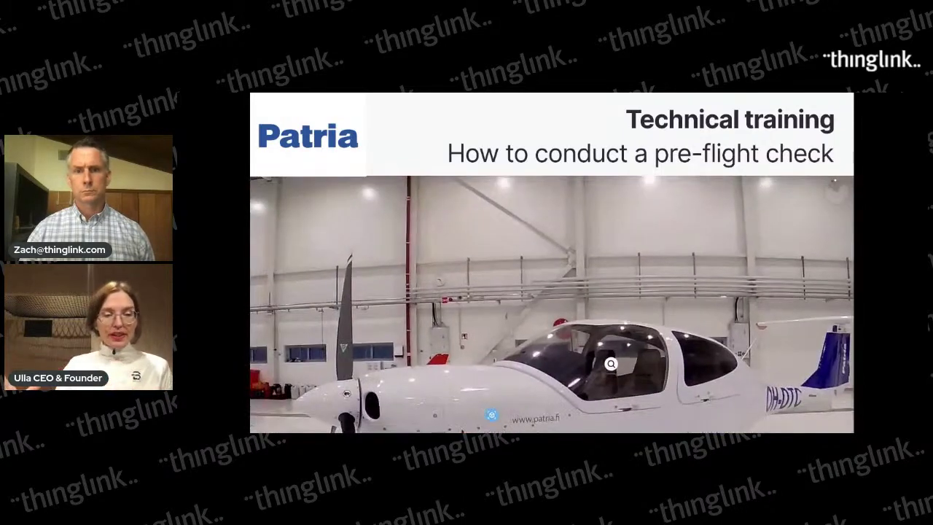
Explore the Patria pre-flight check scene, viewing the aircraft in 3D and playing the cockpit flight video
click(492, 416)
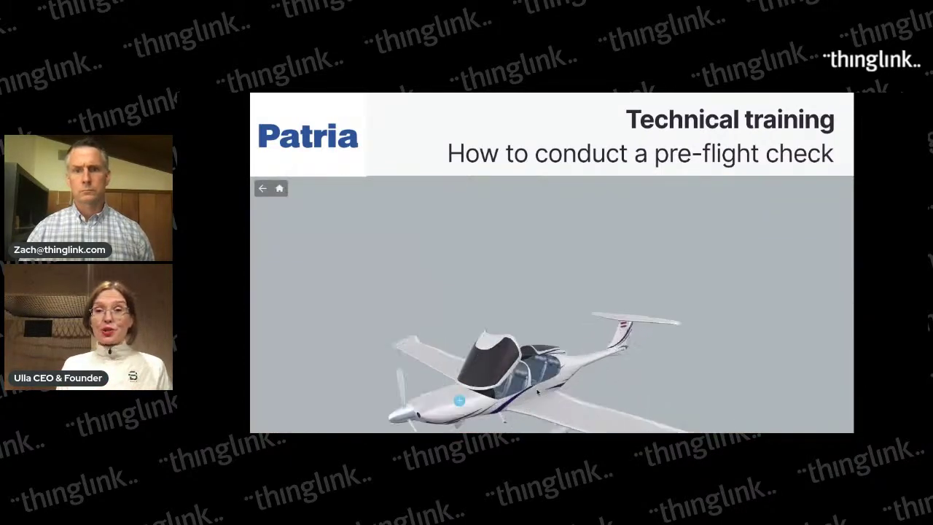
mouse_move(445, 406)
drag(482, 354, 419, 409)
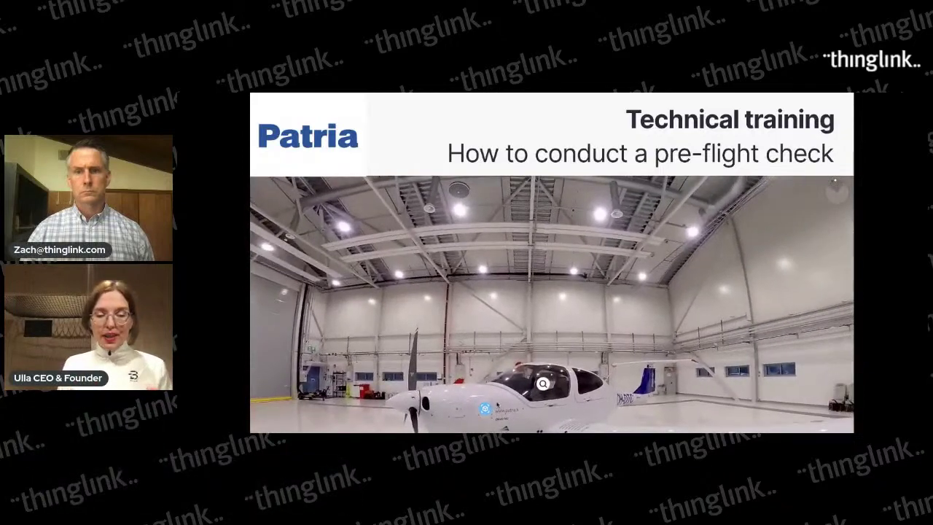
click(534, 403)
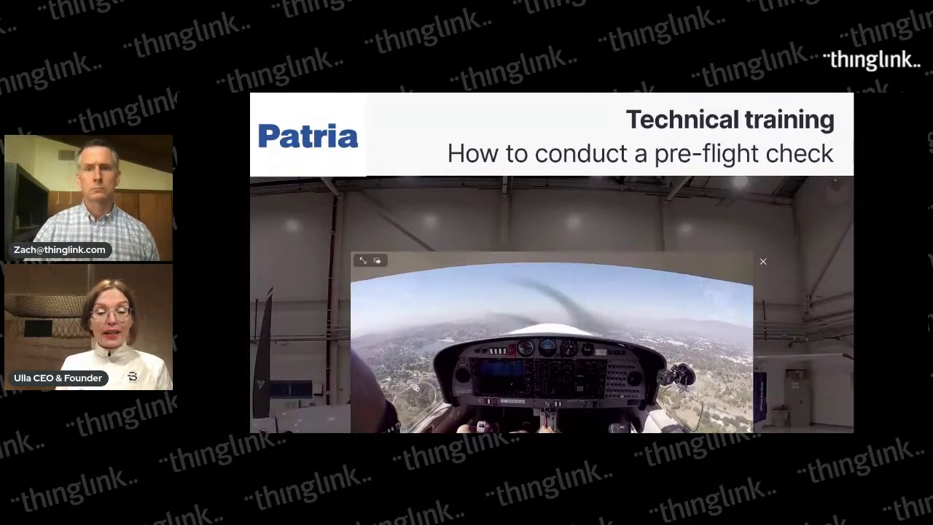
key(Escape)
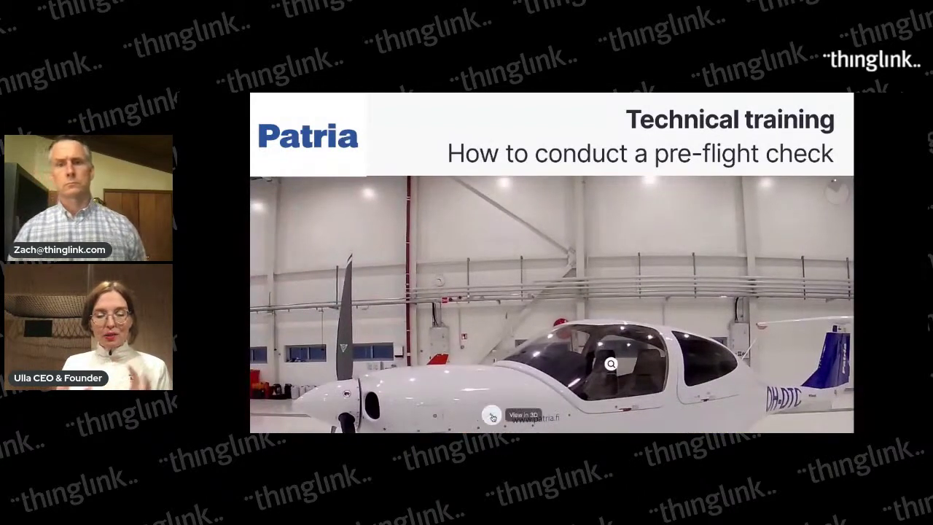
click(492, 416)
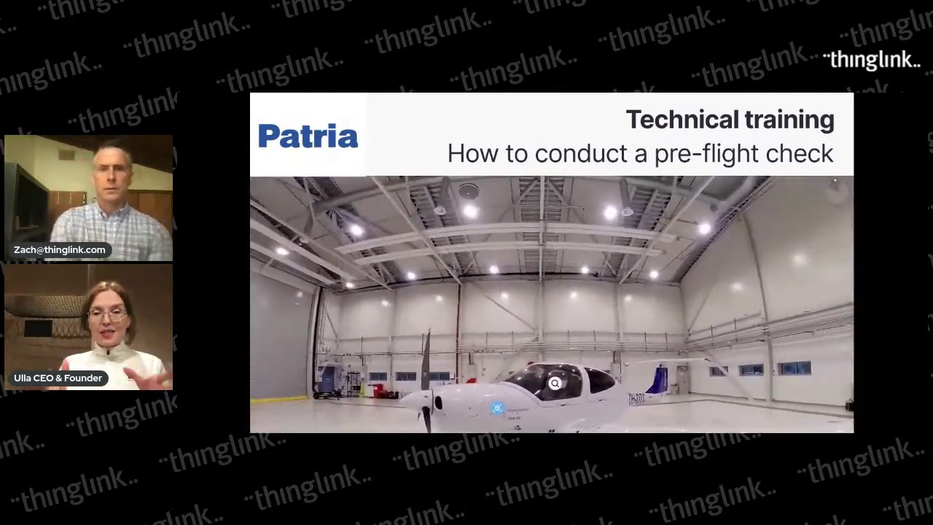
click(533, 403)
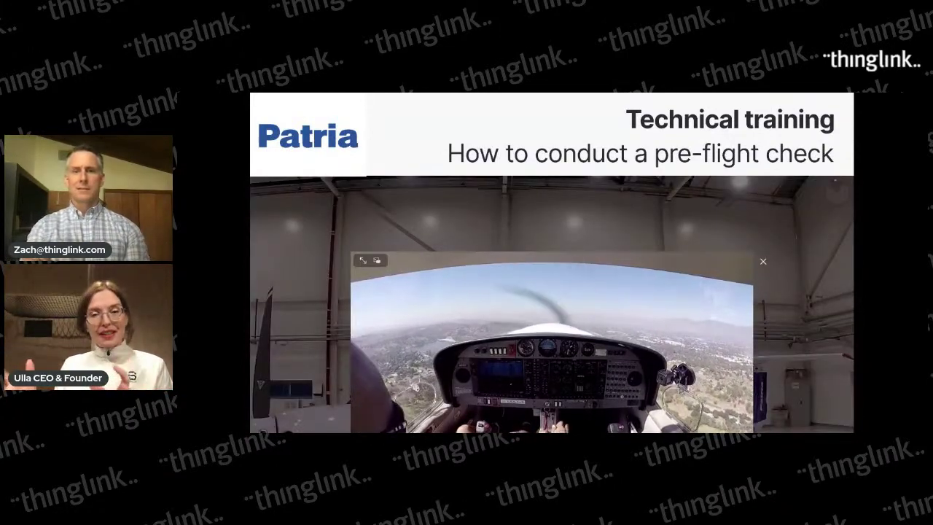
key(Escape)
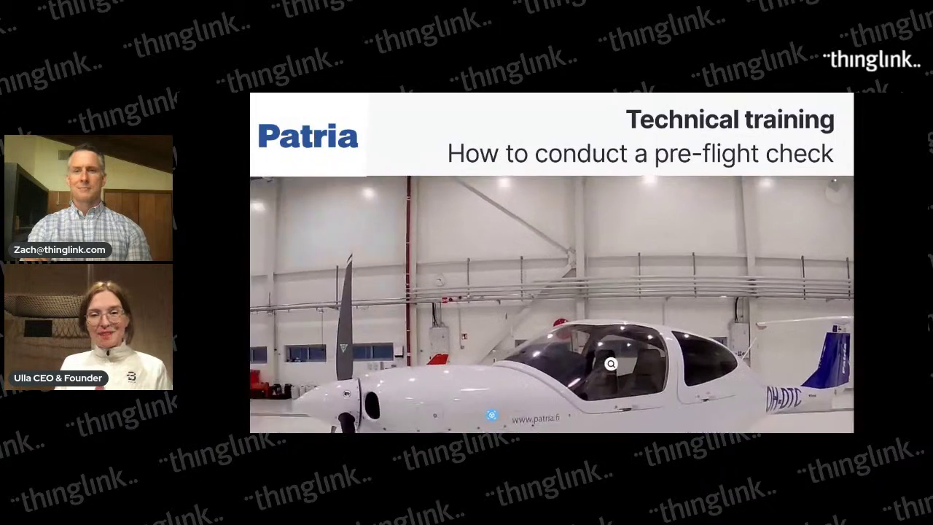
click(492, 416)
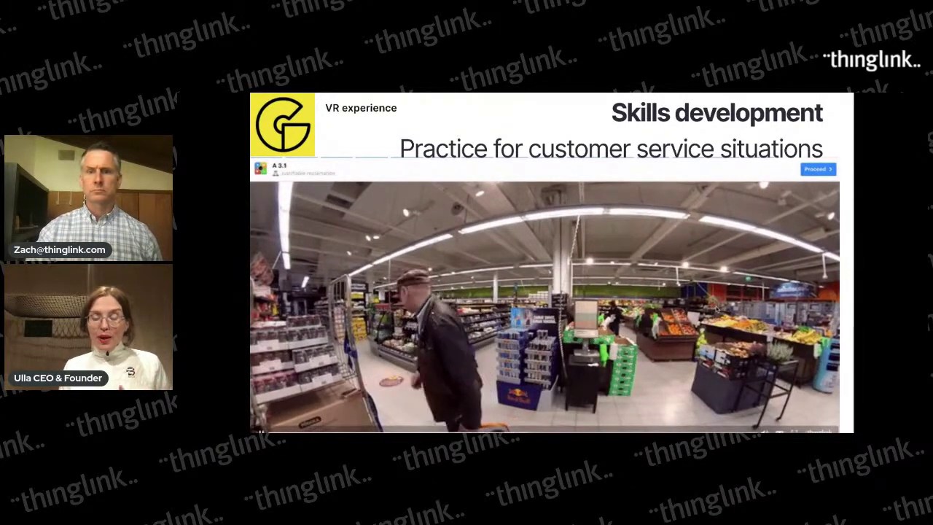
Proceed from customer video A 3.1, answer "You too!" and restart the scenario at opening video A 0.1
click(816, 171)
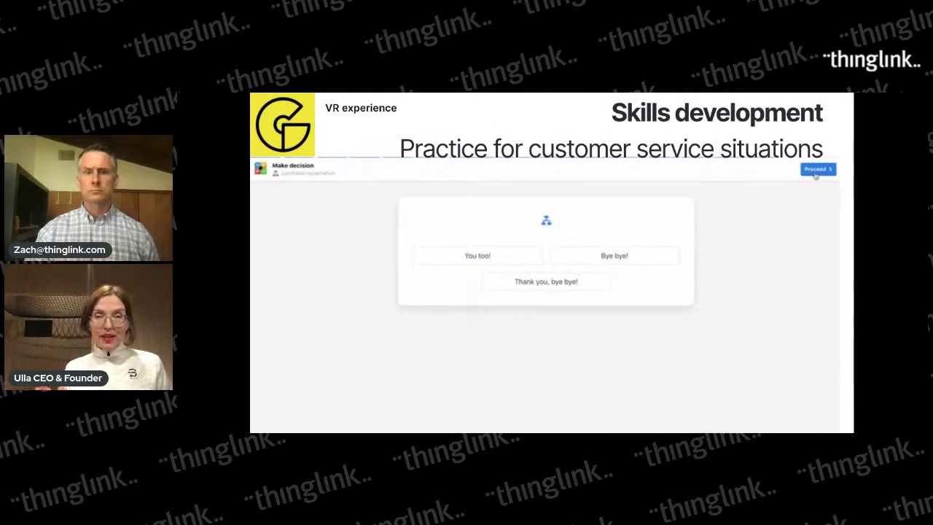
click(524, 259)
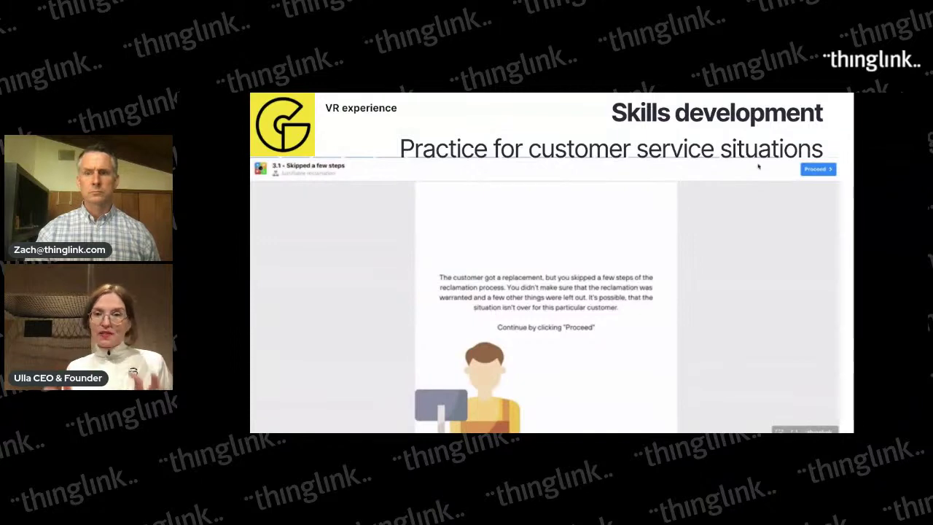
click(547, 312)
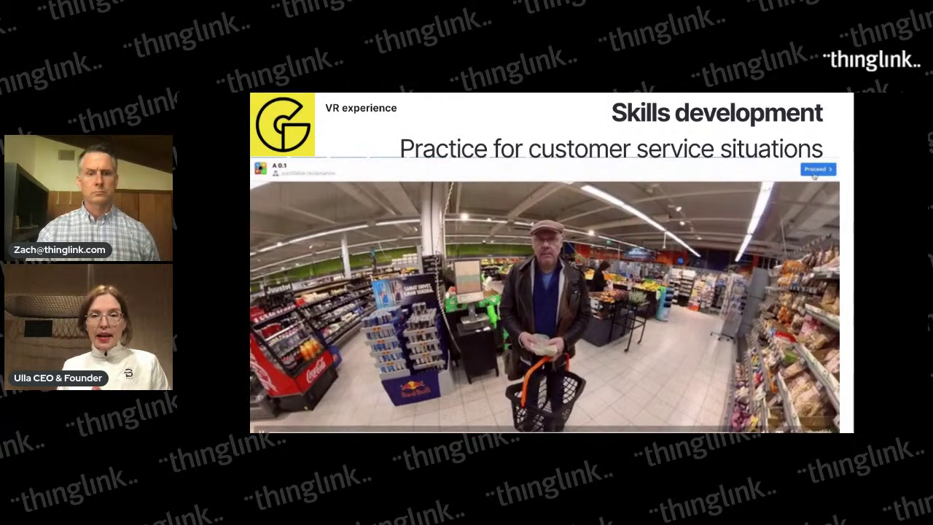
Proceed to the first decision, choose "I'm very sorry. Go ahead and grab another from the shelf." and play video A 3.1
click(814, 174)
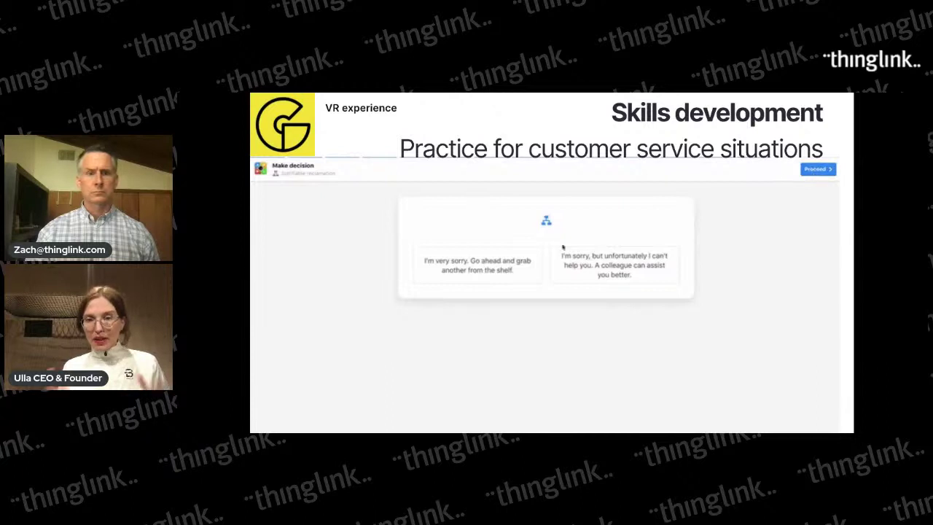
click(499, 272)
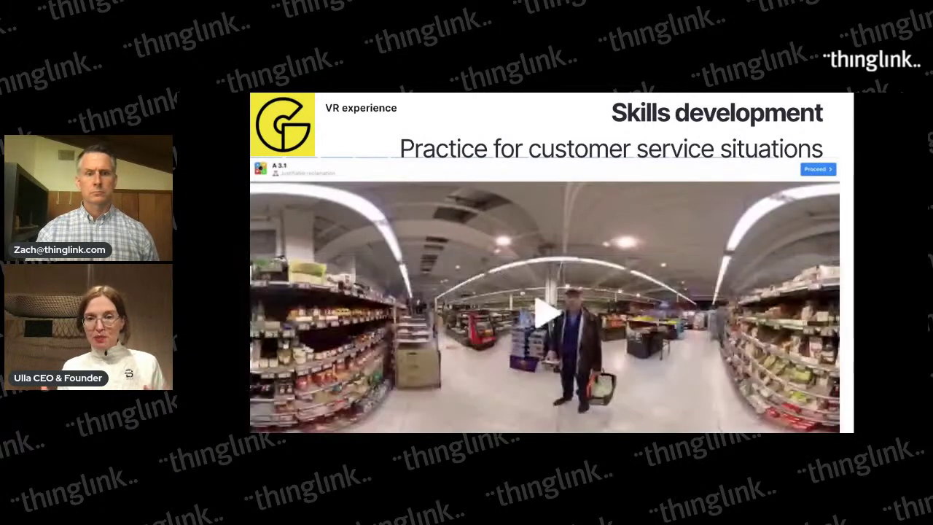
click(555, 320)
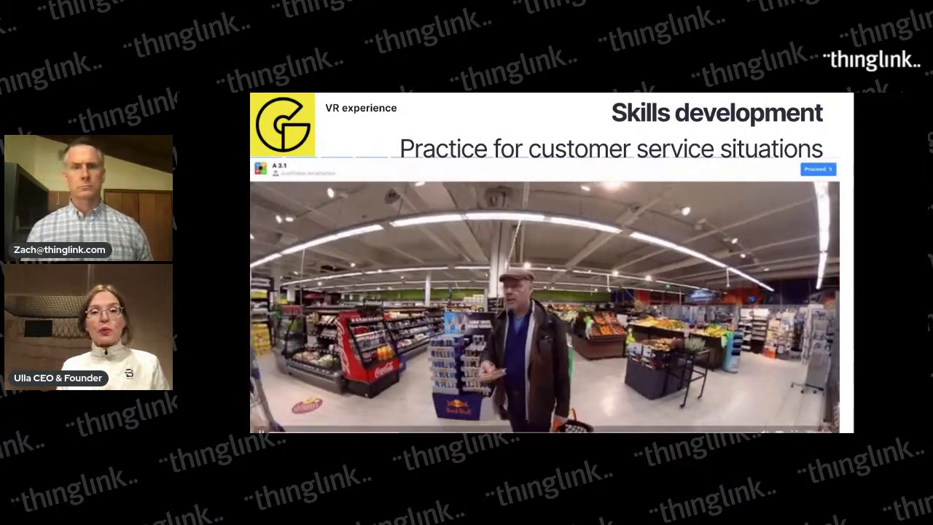
Answer the customer's farewell with "You too!", proceed past the skipped-steps feedback and advance from A 0.1 to the first decision
click(816, 173)
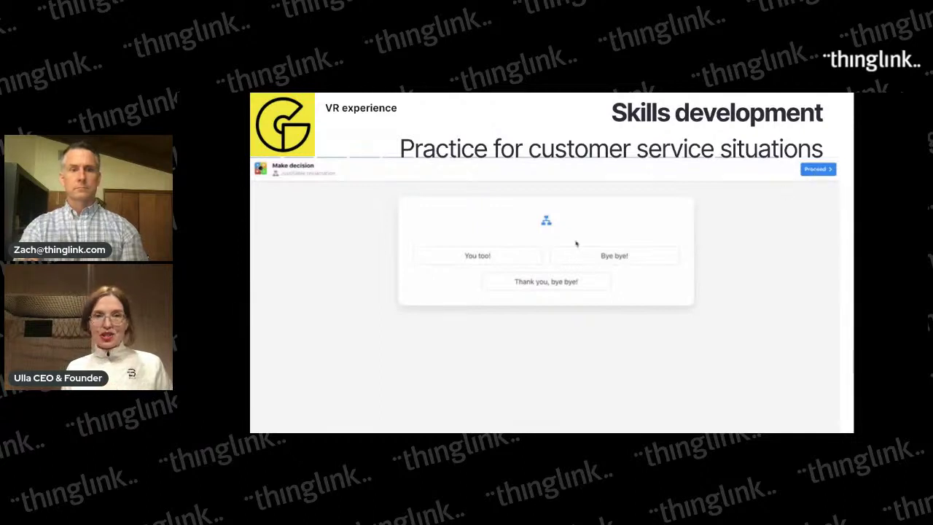
click(525, 258)
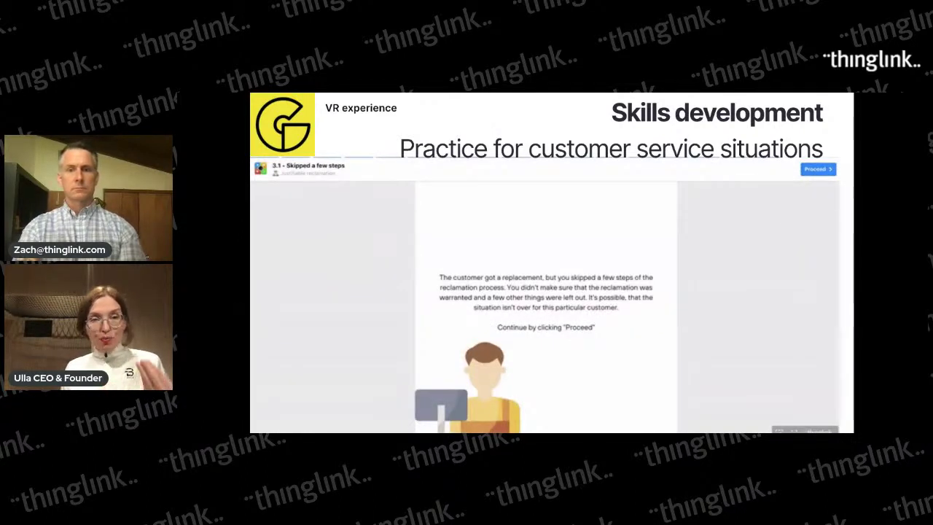
click(817, 169)
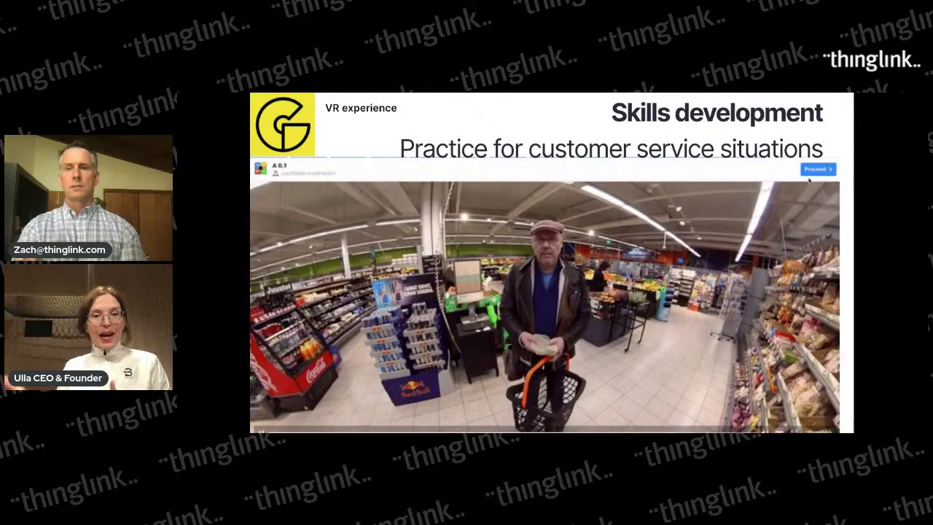
click(814, 172)
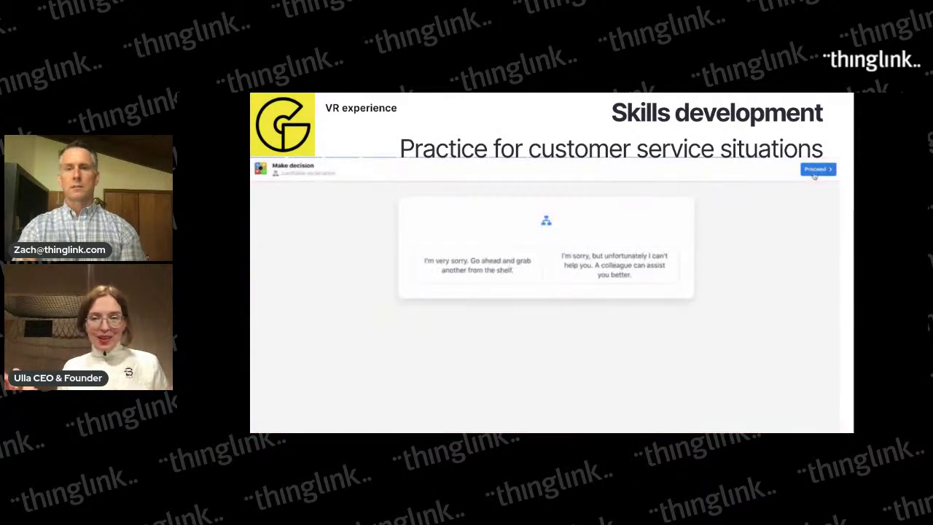
Choose "I'm very sorry. Go ahead and grab another from the shelf.", play customer video A 3.1 and proceed to the farewell decision
click(499, 272)
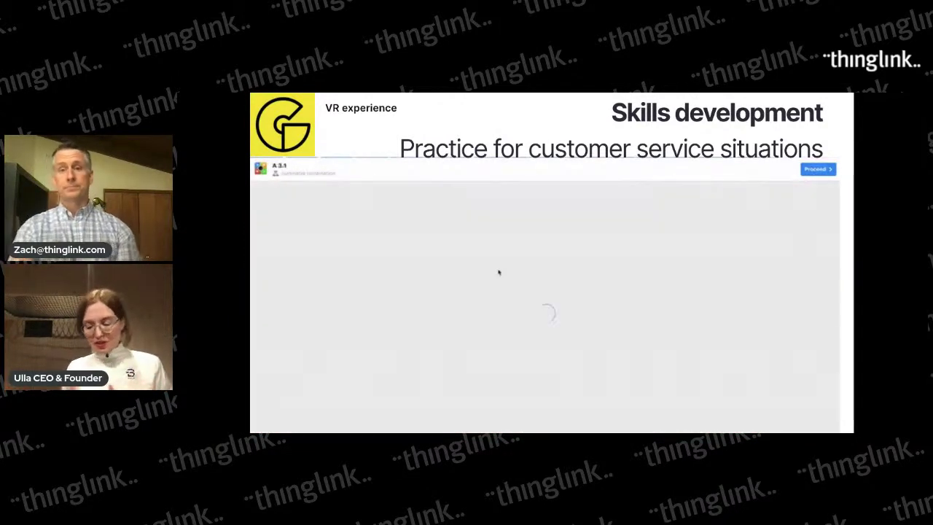
click(552, 317)
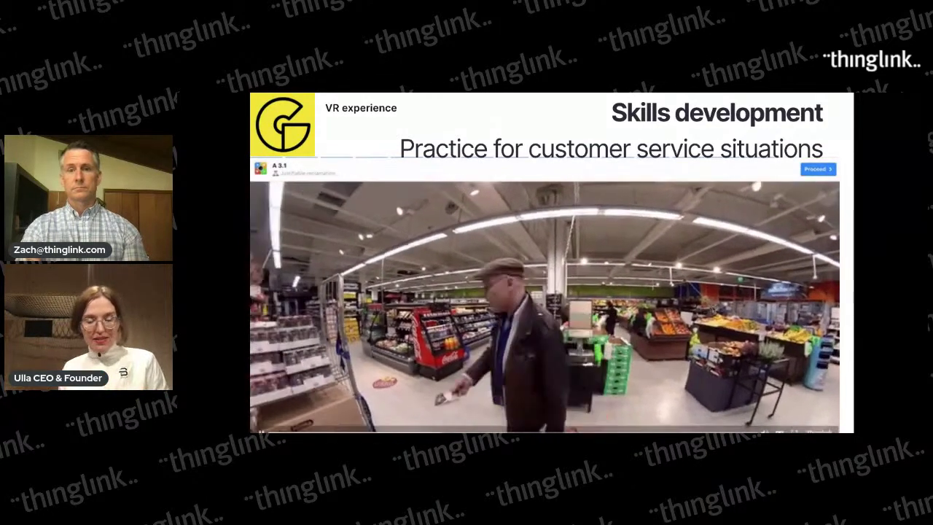
click(815, 175)
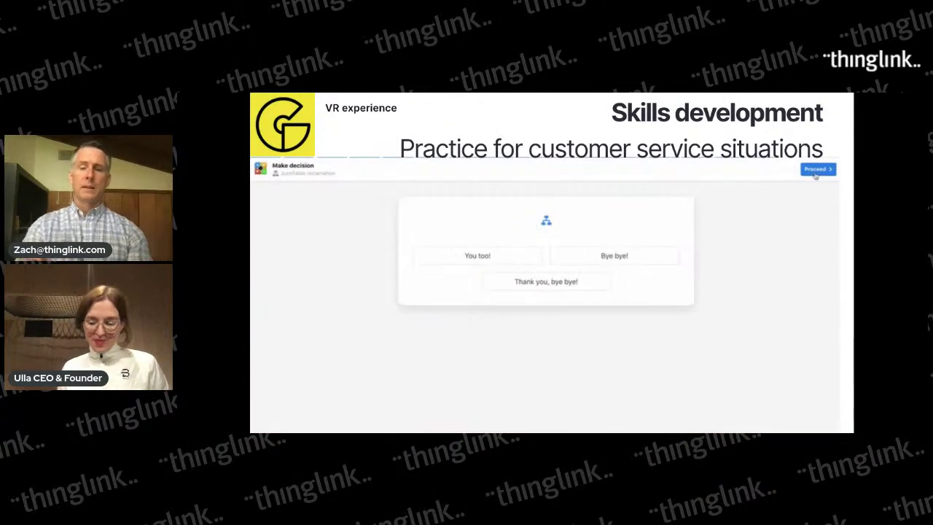
Answer the farewell with "You too!", then repeat the apology choice at the first decision and replay customer video A 3.1
click(523, 259)
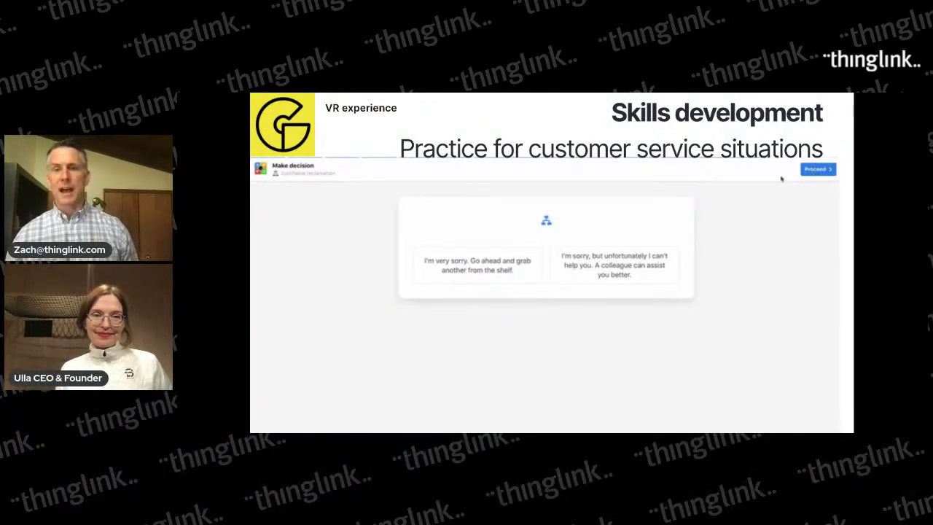
click(500, 271)
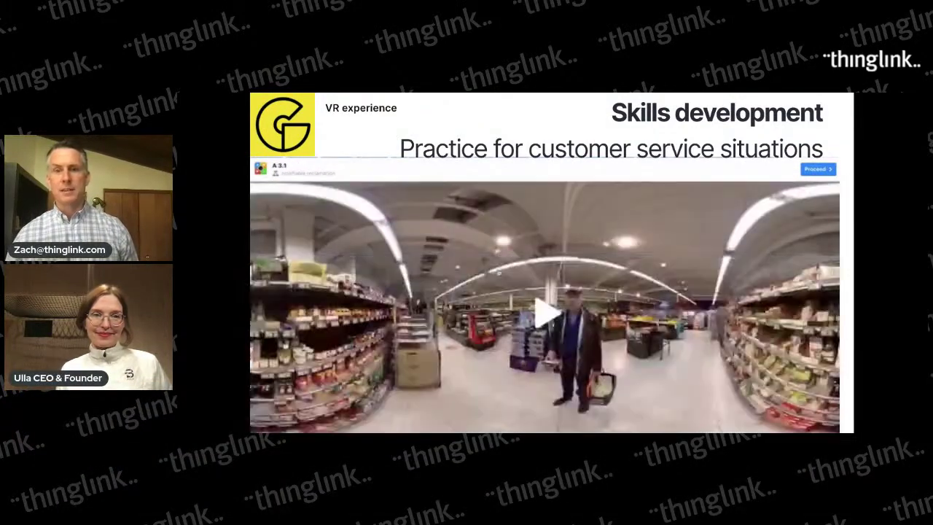
click(555, 320)
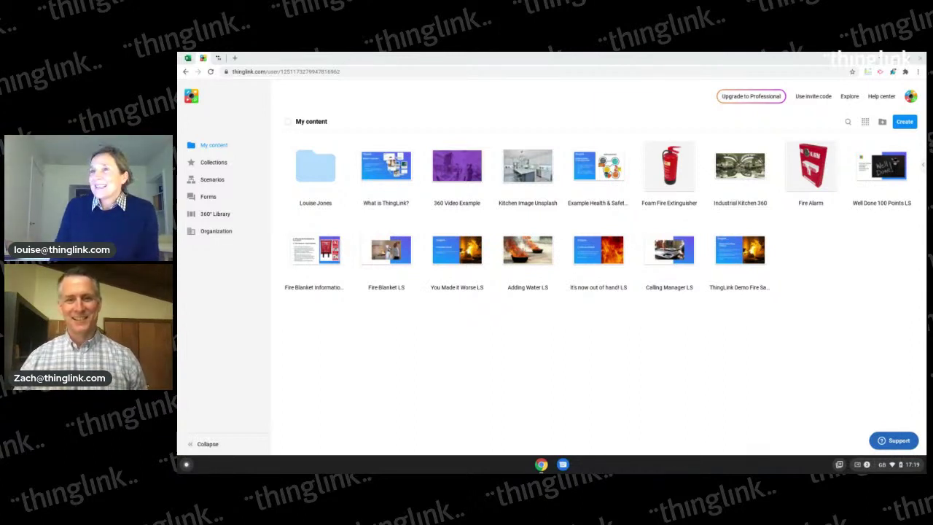
Open the Fire Safety Walk Through Scenario Builder scenario and examine its branches for calling the manager, throwing water and using a fire blanket
click(216, 182)
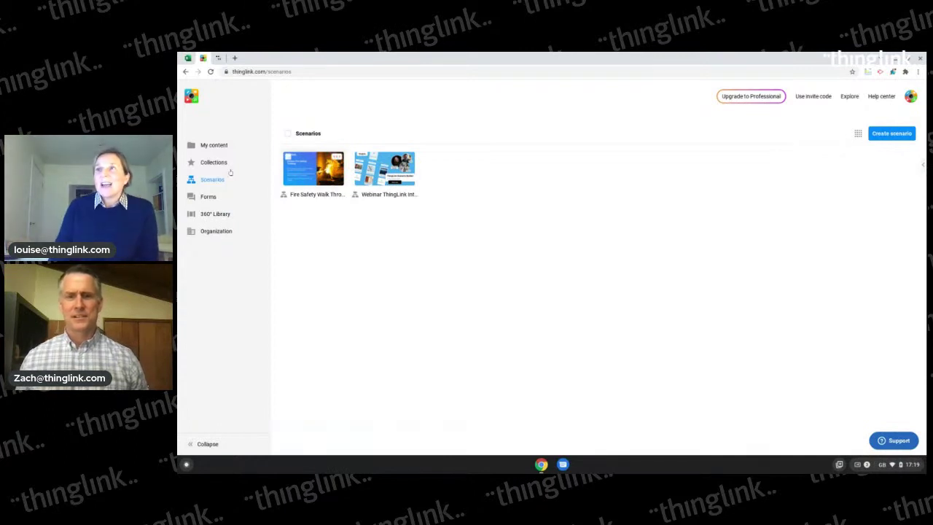
click(321, 180)
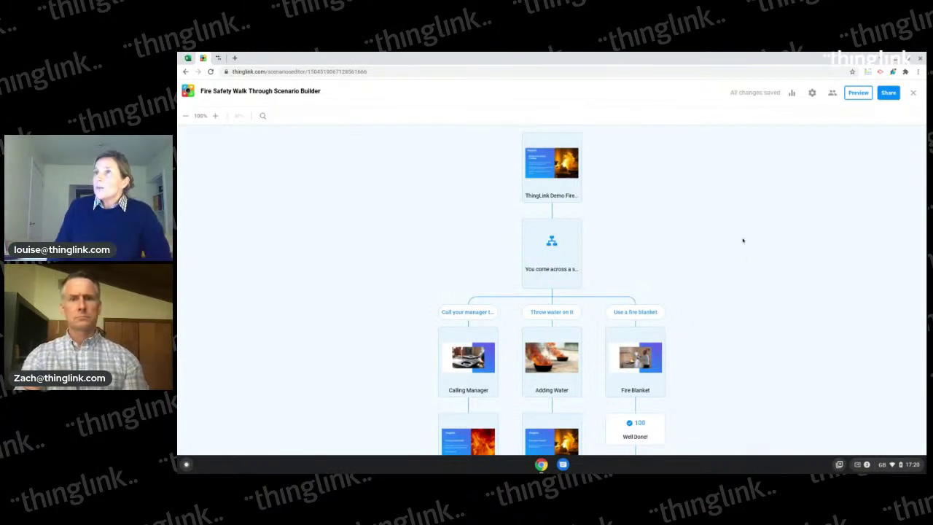
scroll(790, 339, down, 3)
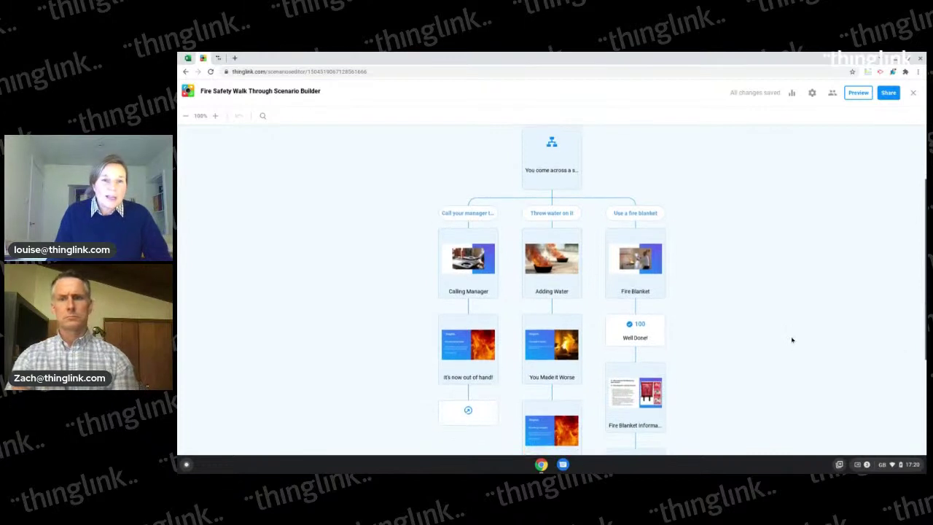
scroll(783, 339, up, 3)
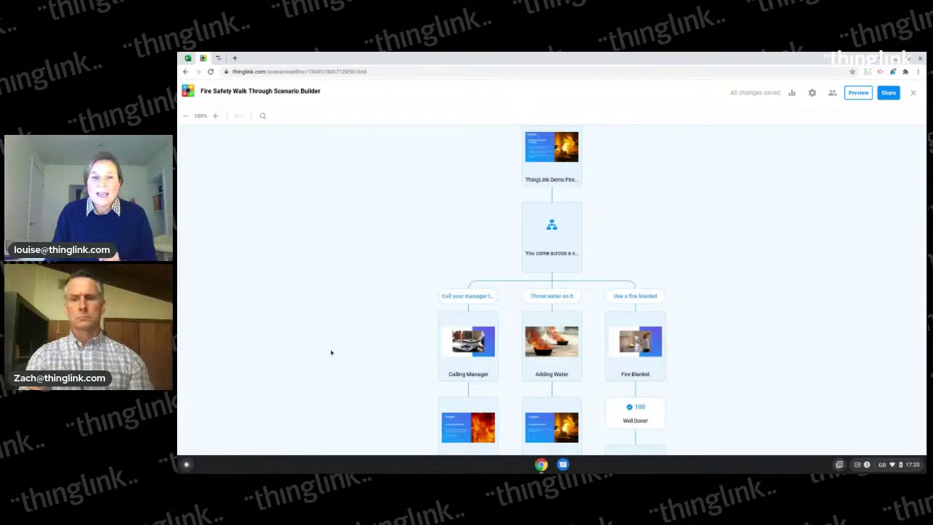
scroll(631, 266, down, 5)
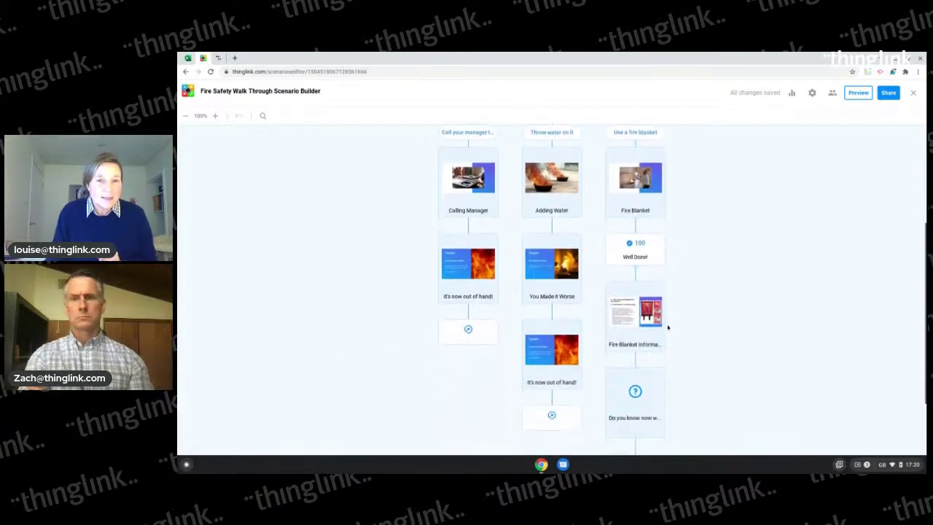
scroll(692, 332, up, 5)
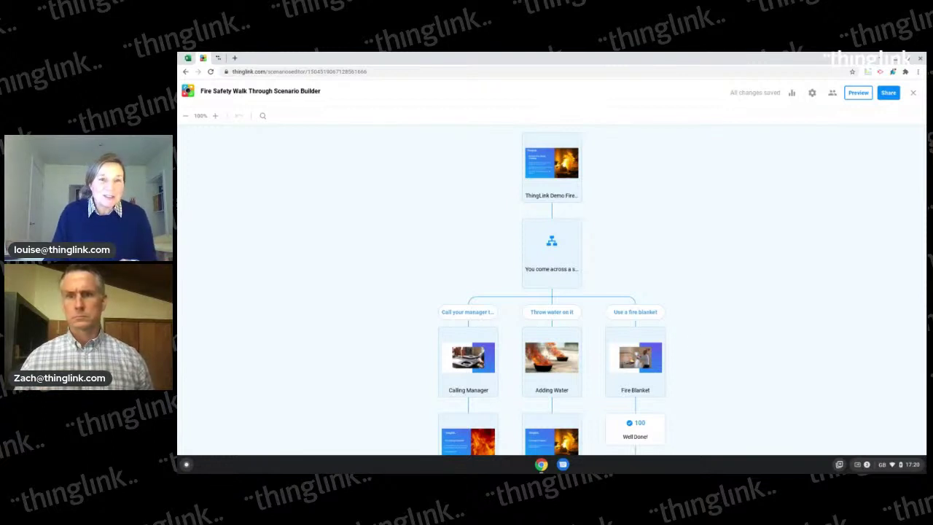
mouse_move(540, 369)
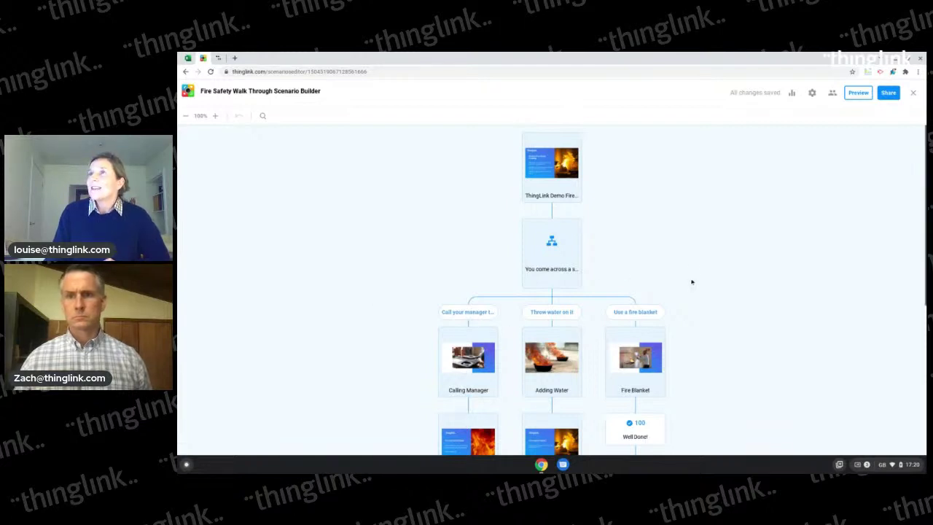
Switch to the Fire Safety workbook in Excel to review the Planning sheet, then return to the ThingLink scenario flow
key(ctrl+shift+Tab)
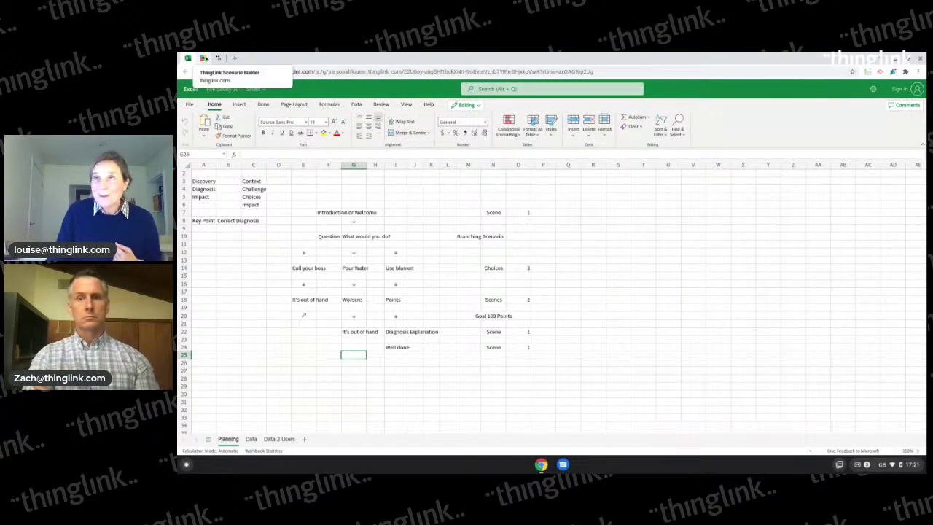
click(204, 58)
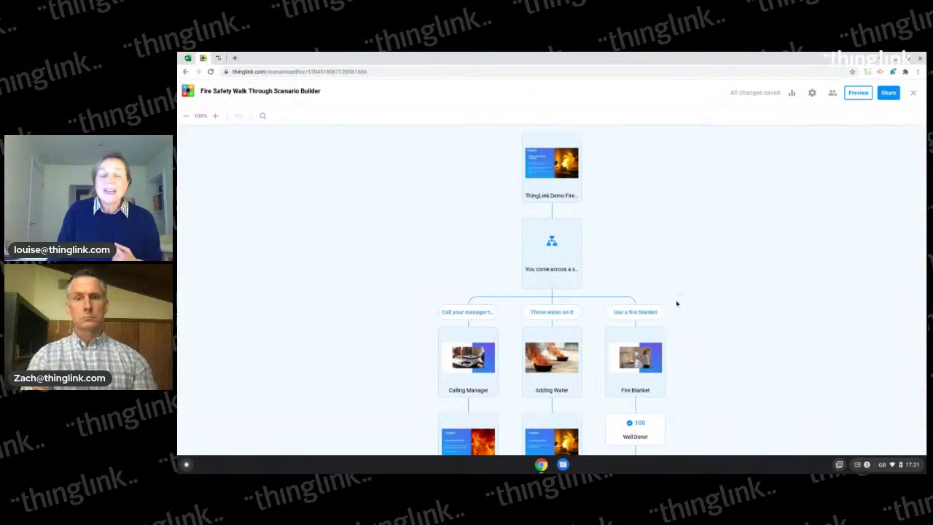
scroll(656, 302, down, 1)
scroll(699, 306, up, 1)
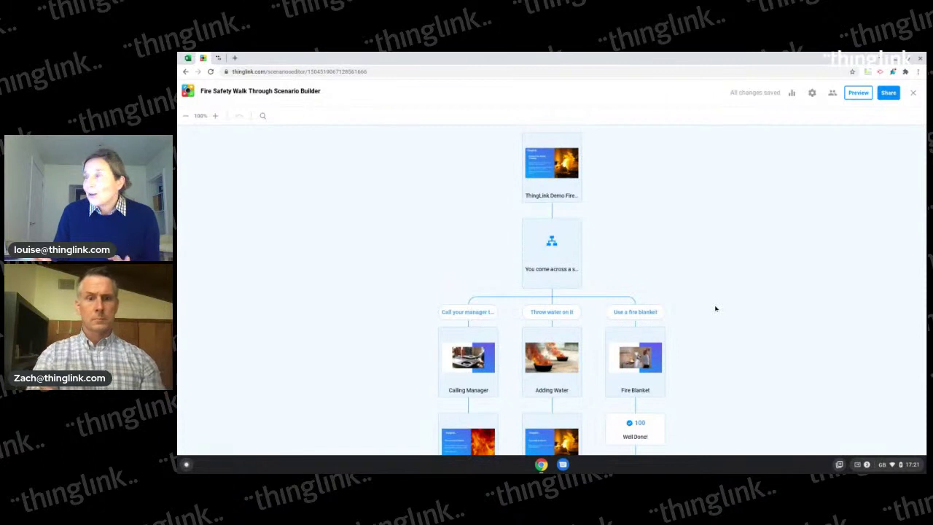
Review the users' progress statistics for the fire safety scenario and go back to its editor
click(791, 93)
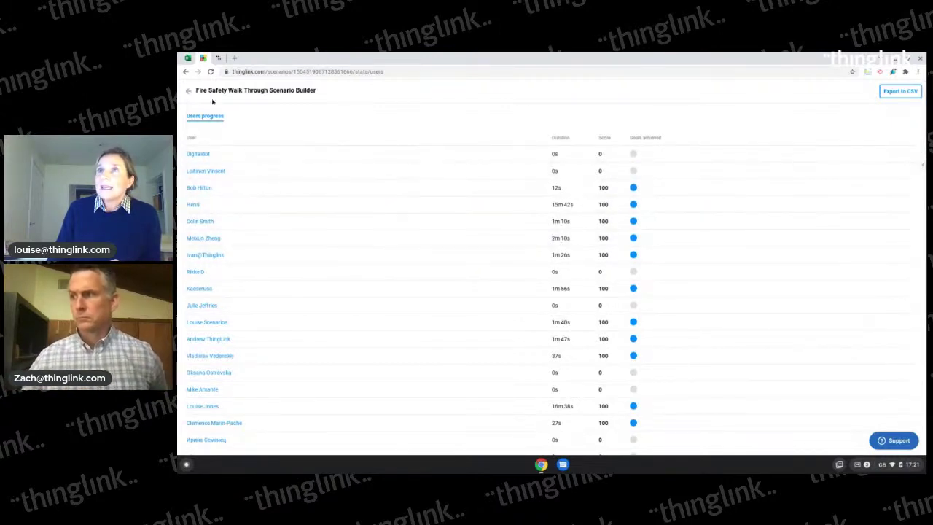
click(186, 90)
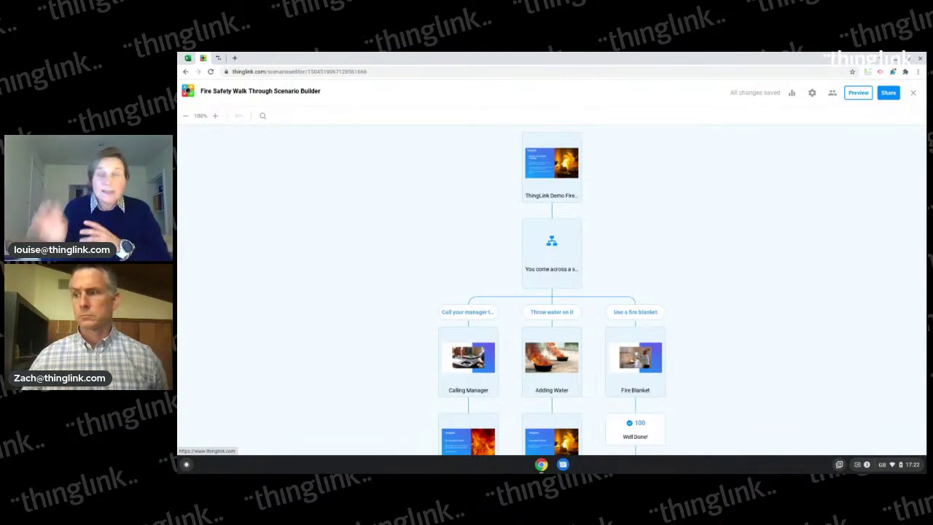
click(792, 93)
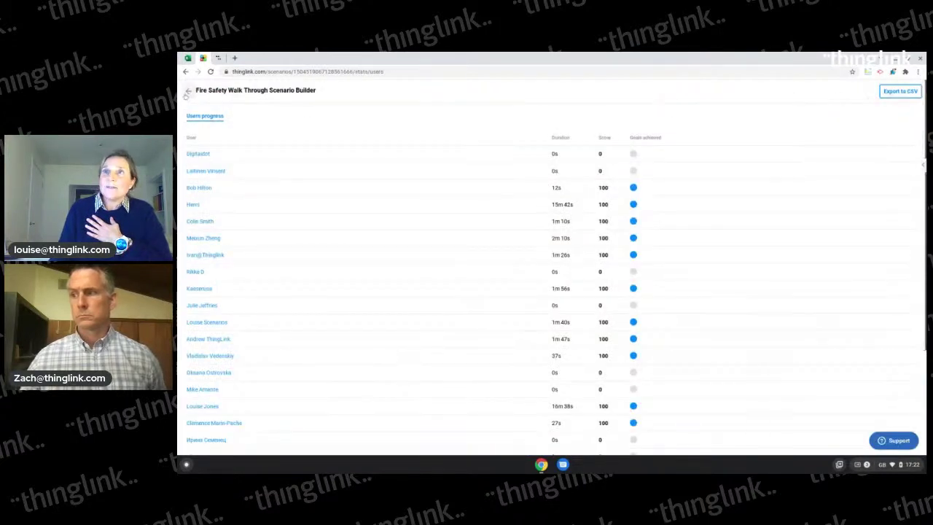
click(189, 90)
Examine the Data 2 Users sheet in the Excel workbook, then switch back to the scenario editor in ThingLink
click(188, 58)
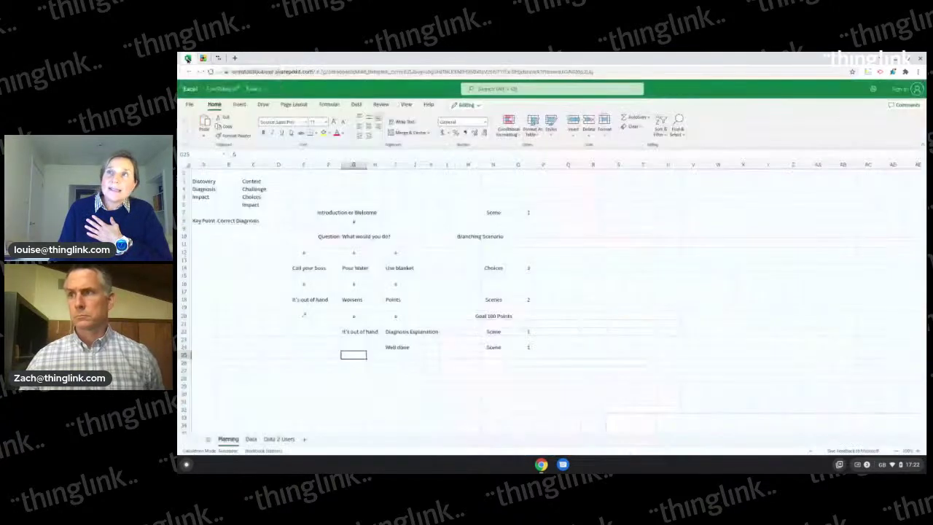
click(278, 438)
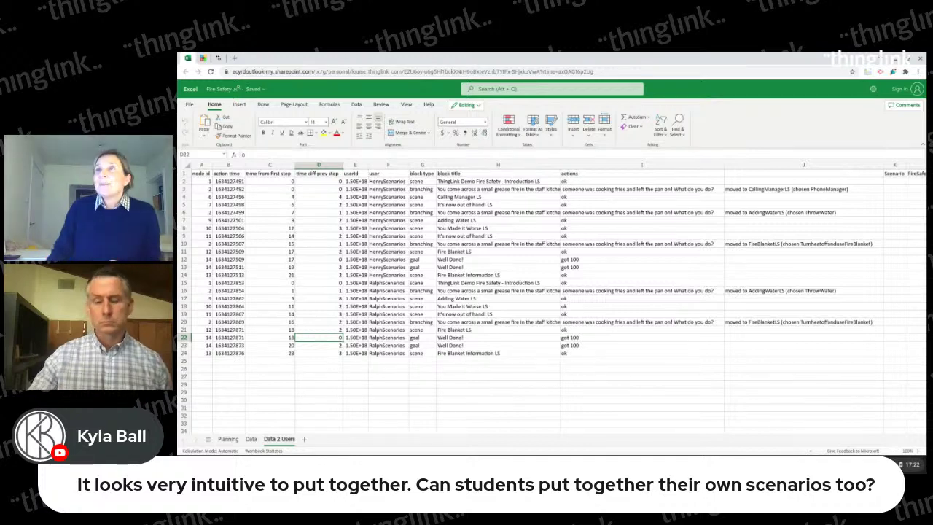
click(202, 58)
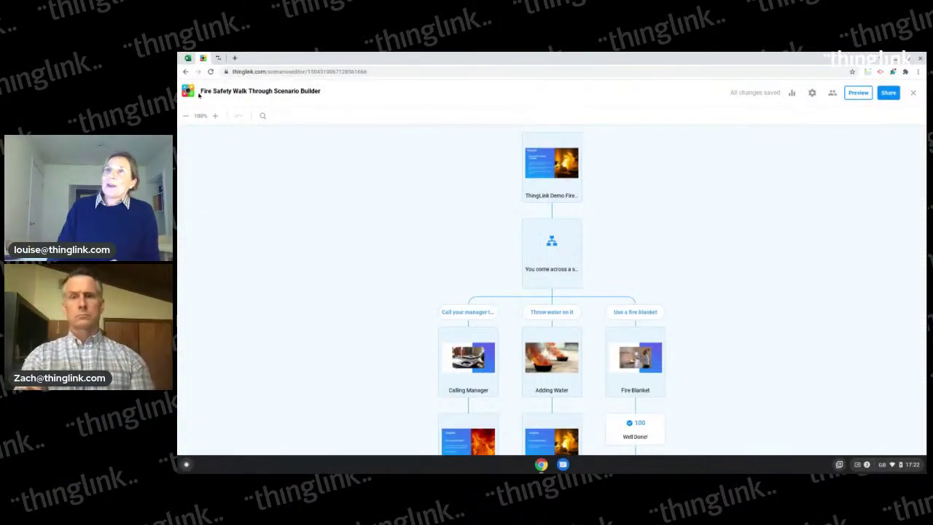
Leave the fire safety scenario and create a new scenario named "Test"
click(189, 91)
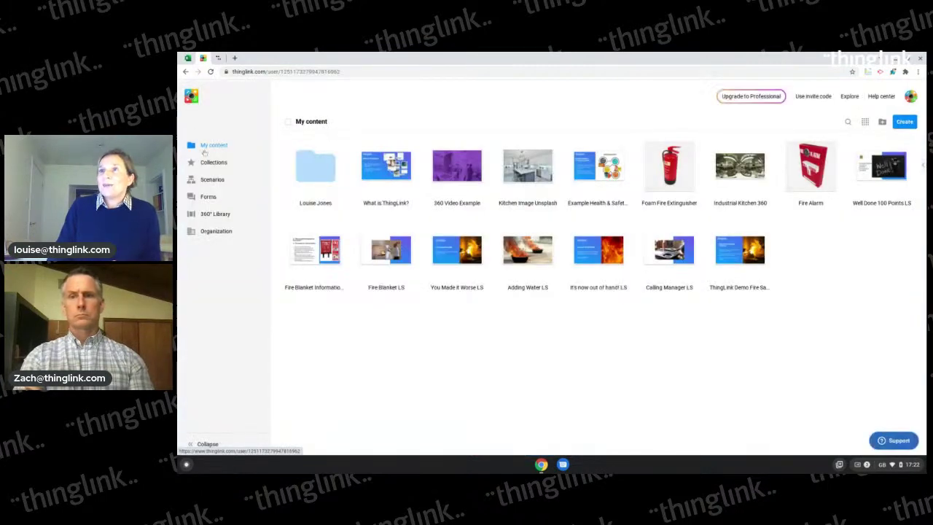
click(212, 180)
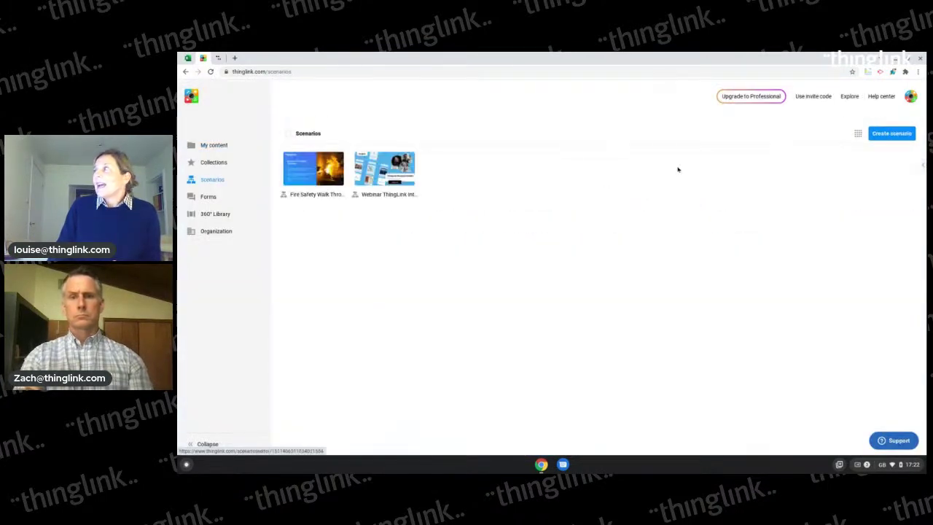
click(880, 137)
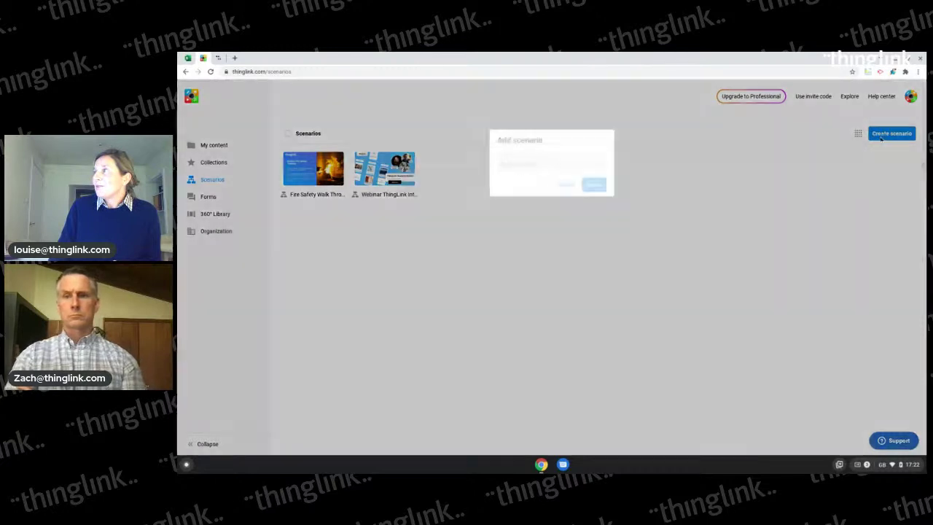
click(524, 166)
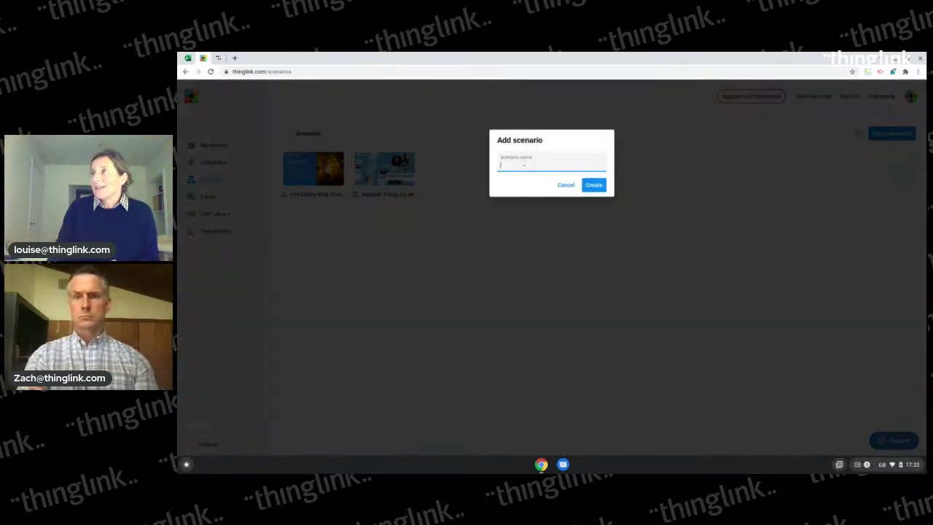
click(532, 194)
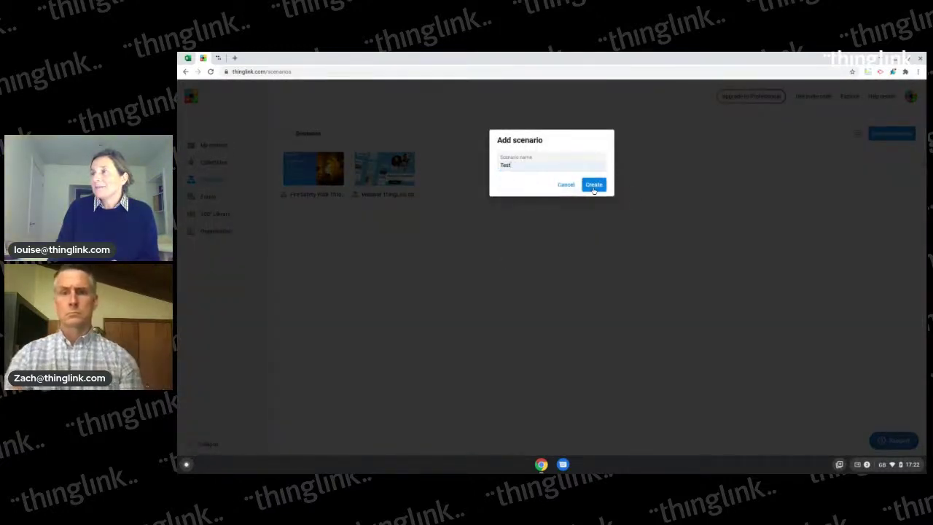
click(594, 186)
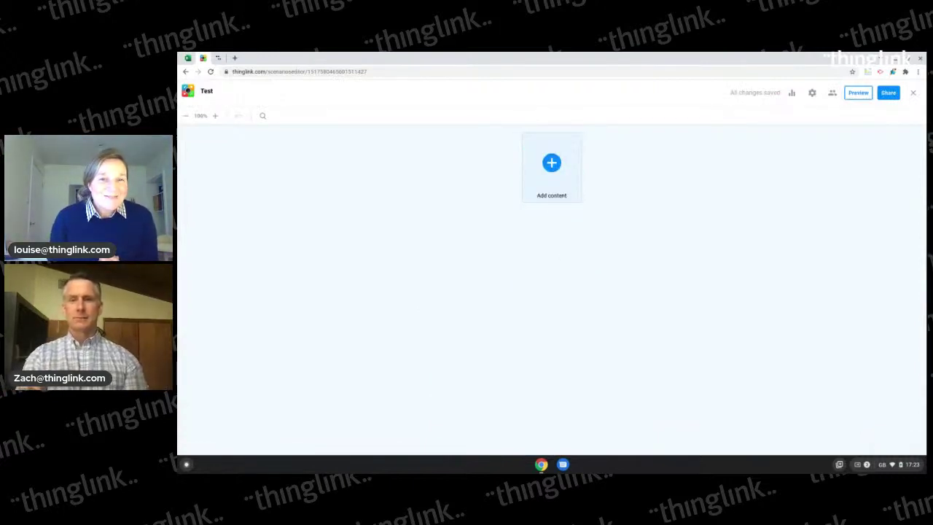
Add the existing "ThingLink Demo Fire Safety - Introduction LS" scene as the first content of the Test scenario
click(552, 163)
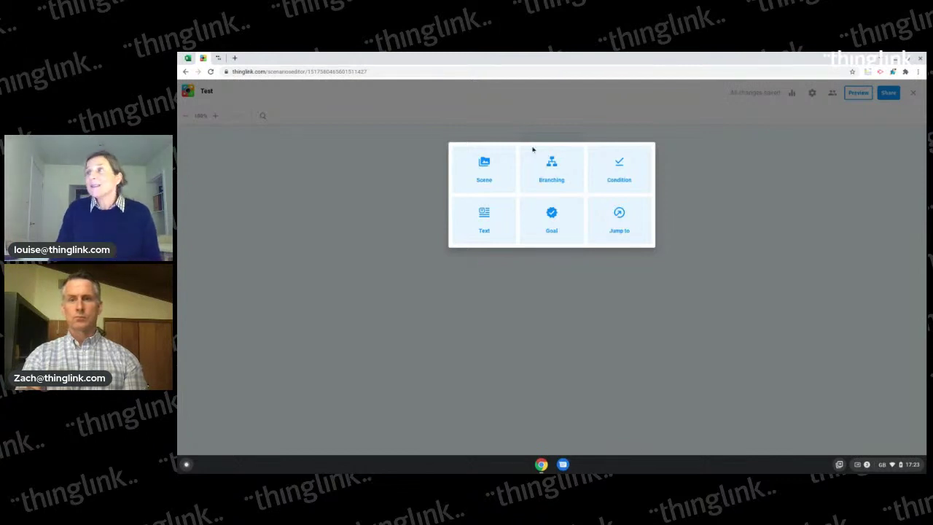
click(489, 178)
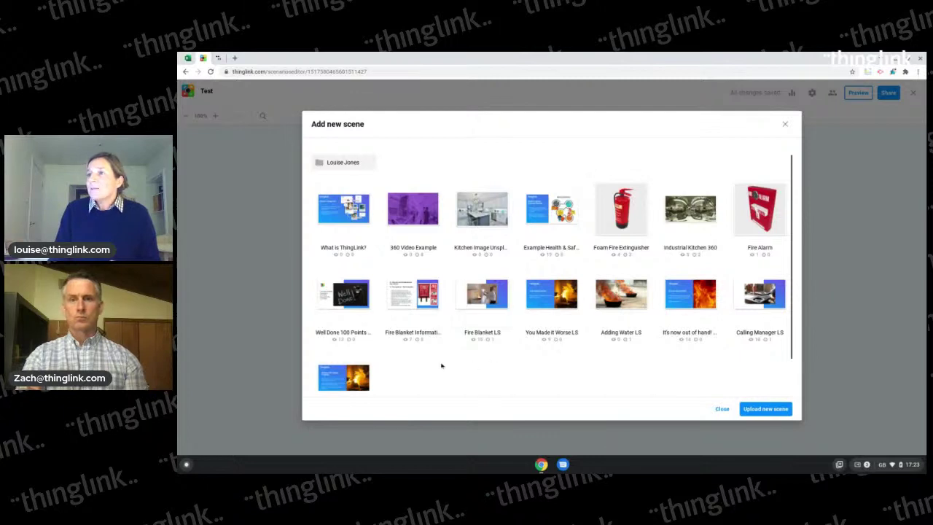
click(344, 377)
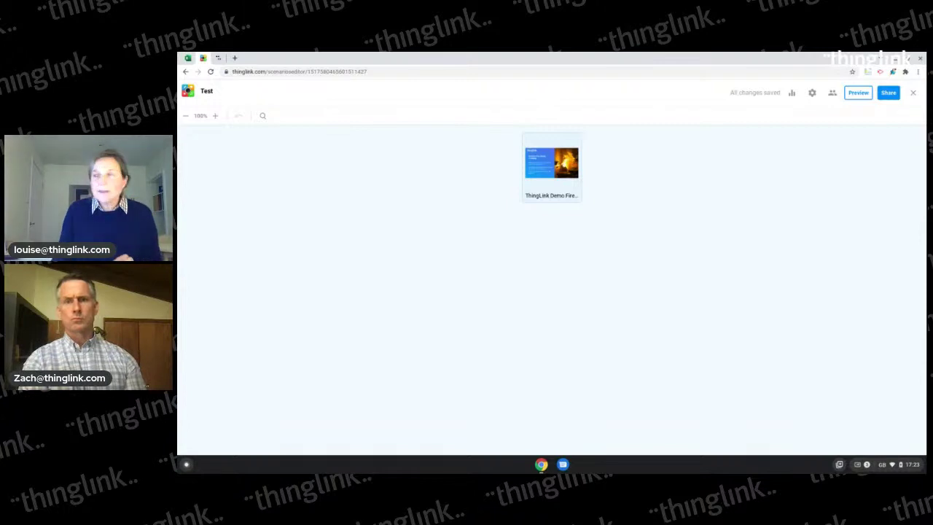
Add a text block below the introduction scene with the description "What fire safety mechanisms can you see?"
mouse_move(552, 204)
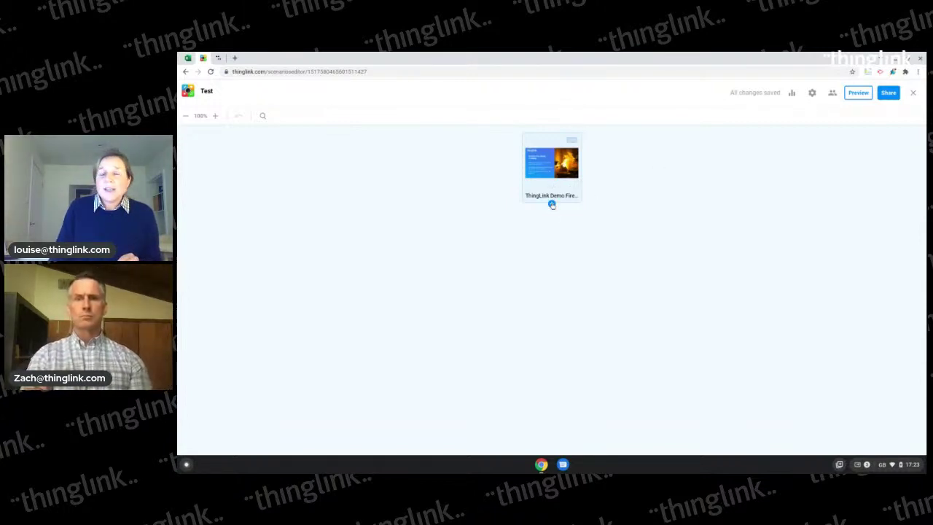
click(551, 204)
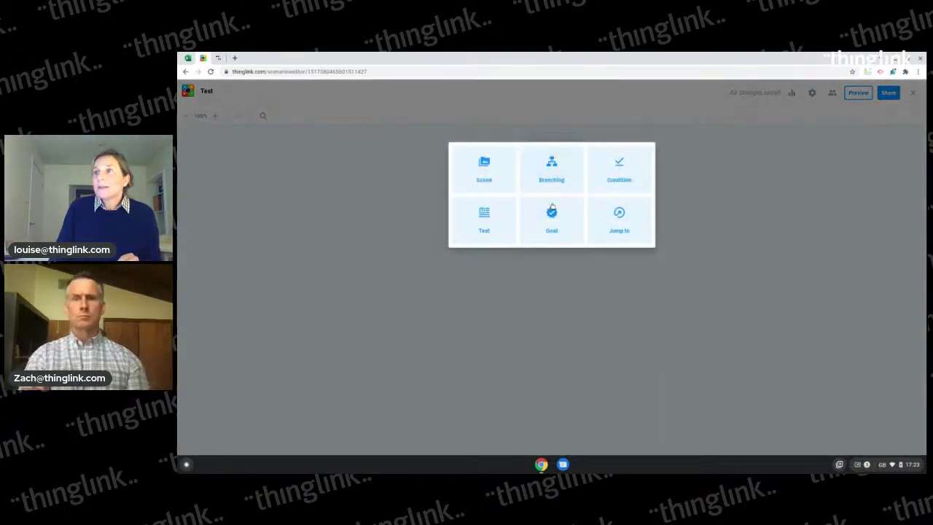
click(487, 222)
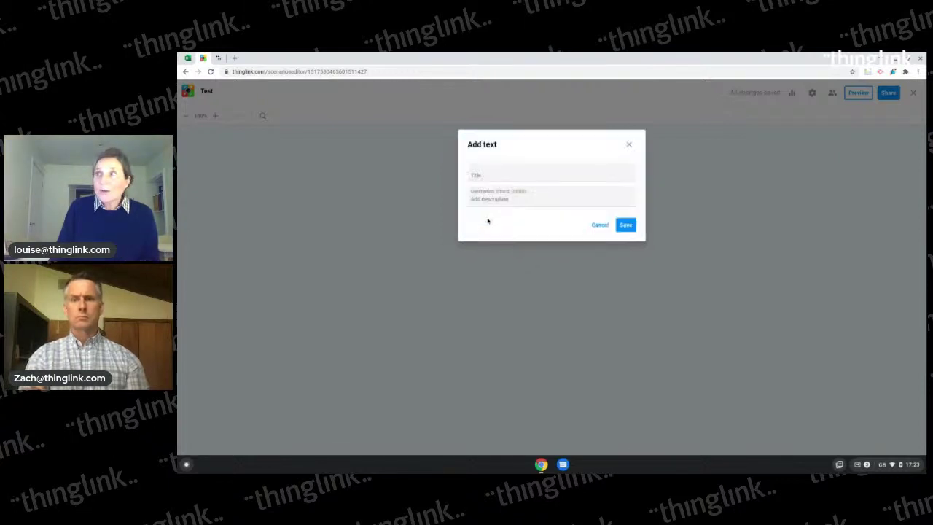
click(484, 199)
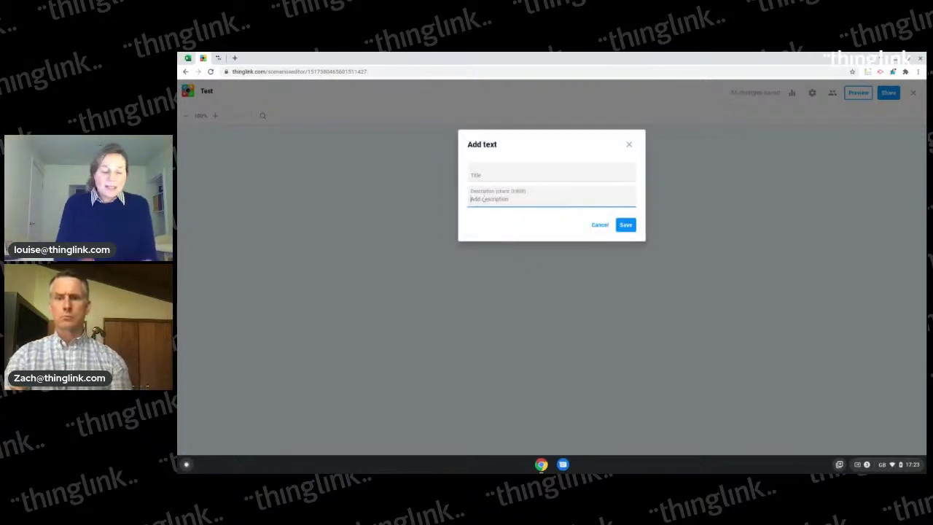
text(What)
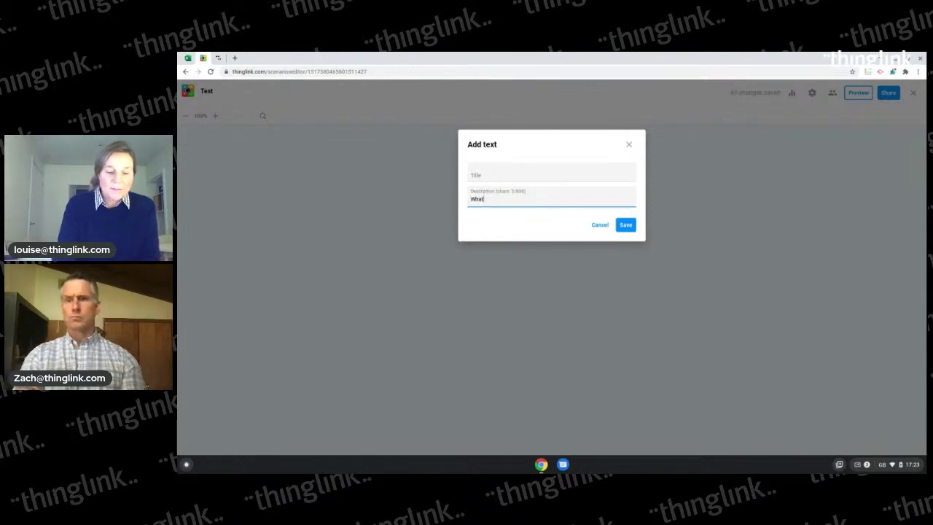
text( fire sa)
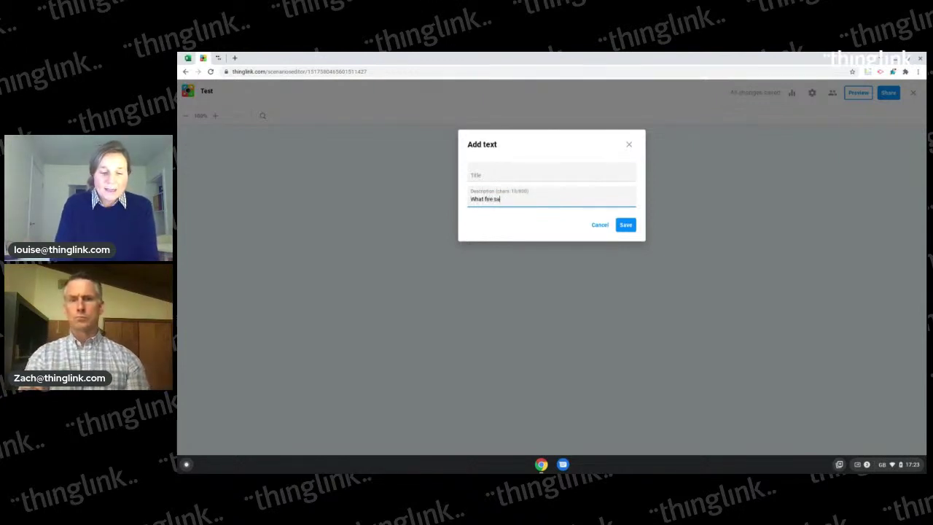
text(fety mecha)
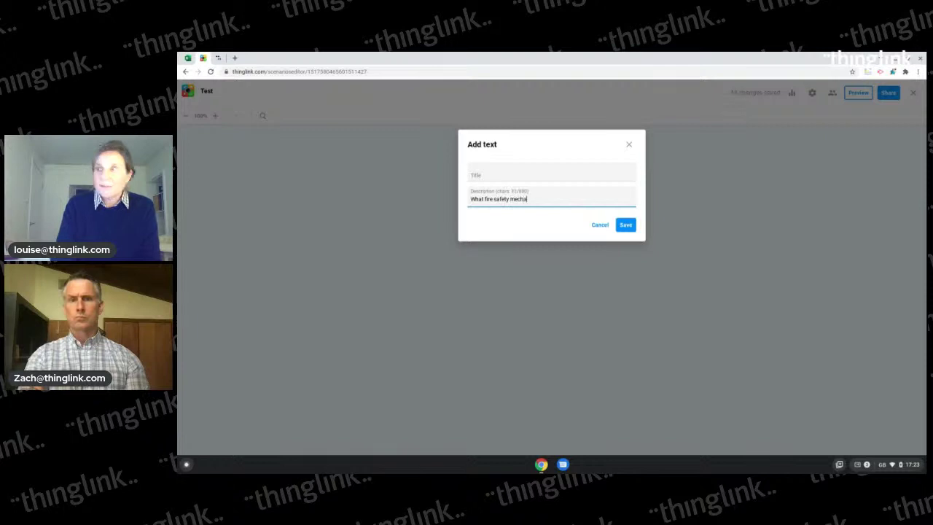
text(nism)
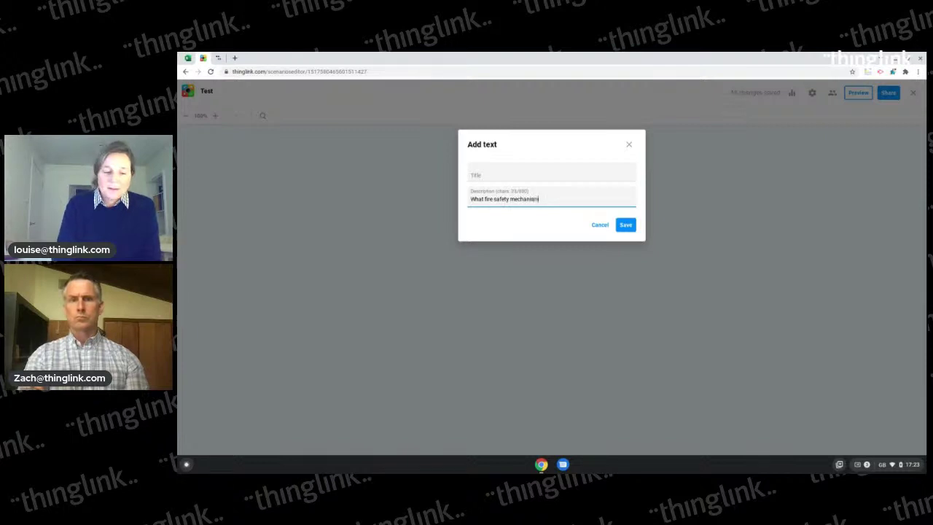
text(s can you see)
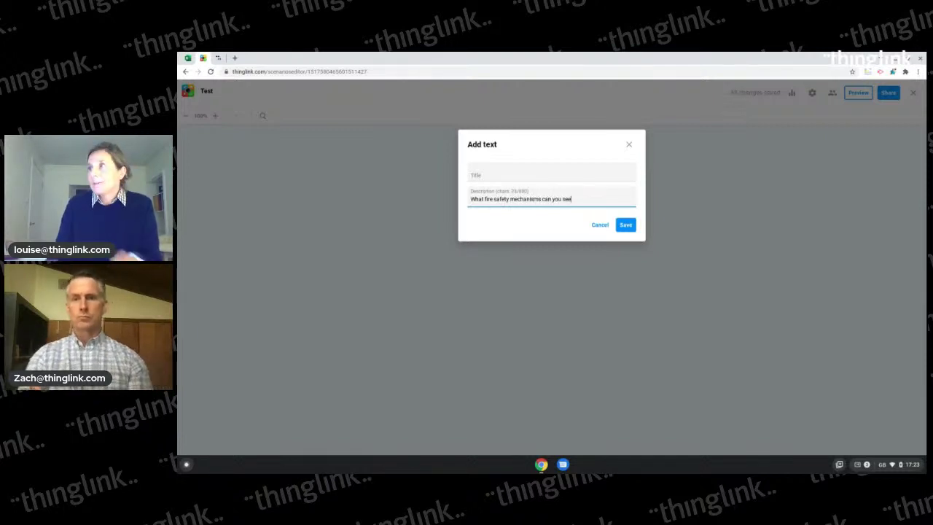
text(?)
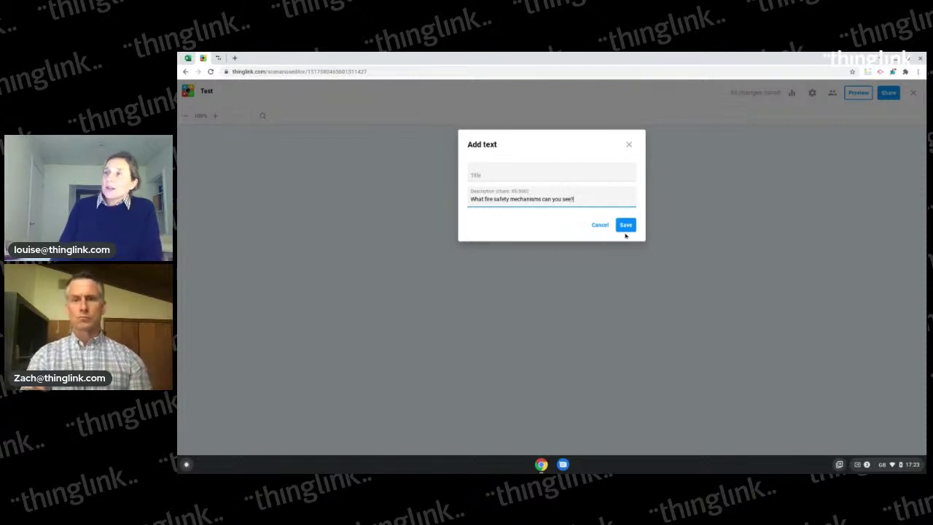
click(626, 225)
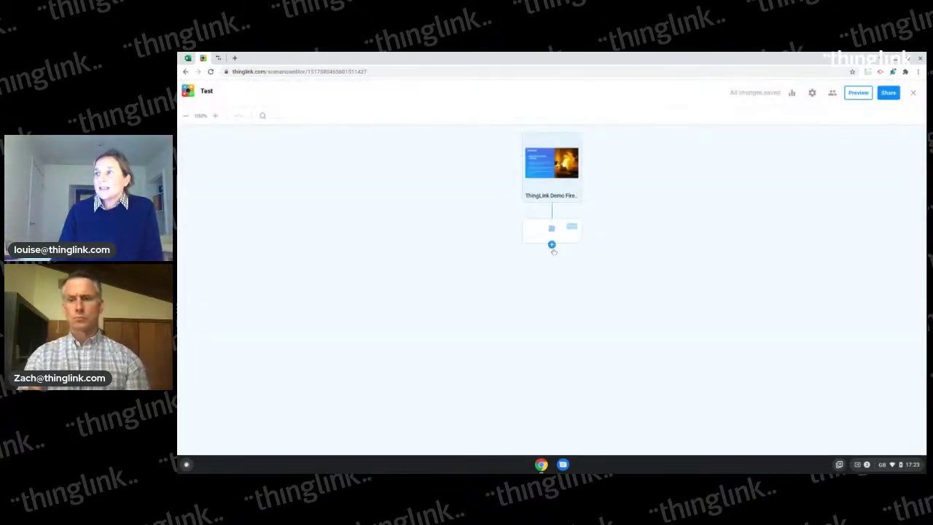
Add the existing "Industrial Kitchen 360" scene below the text block
click(551, 245)
click(488, 180)
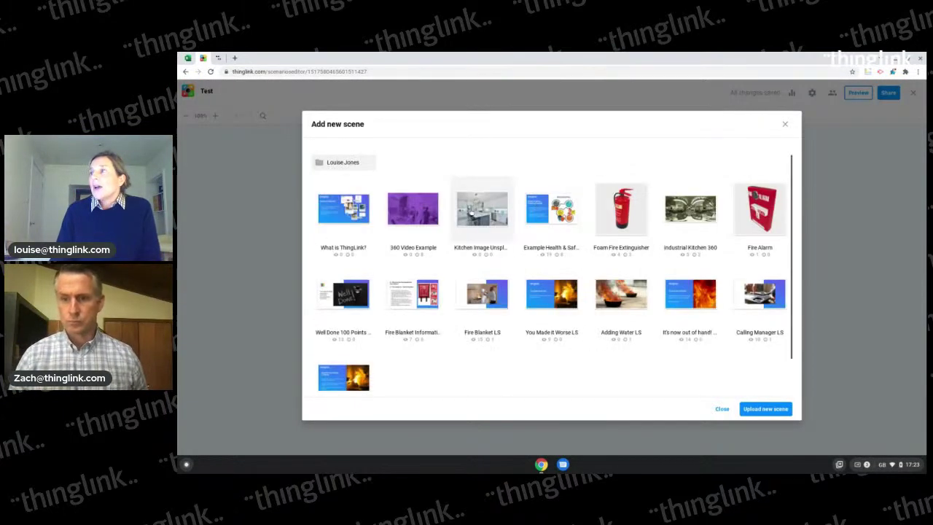
click(685, 209)
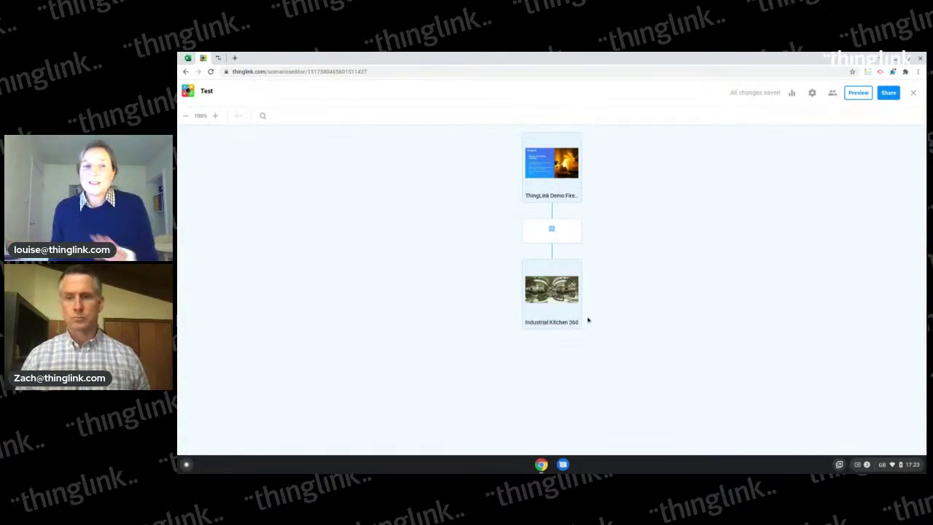
Start a branching block below the Industrial Kitchen 360 scene, titled "What do you do when you see the grease fire?"
mouse_move(566, 321)
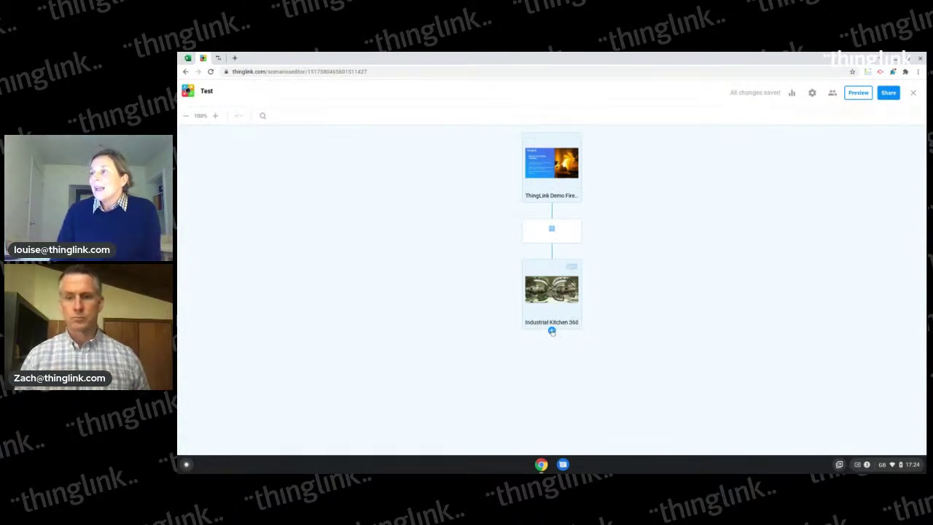
click(552, 332)
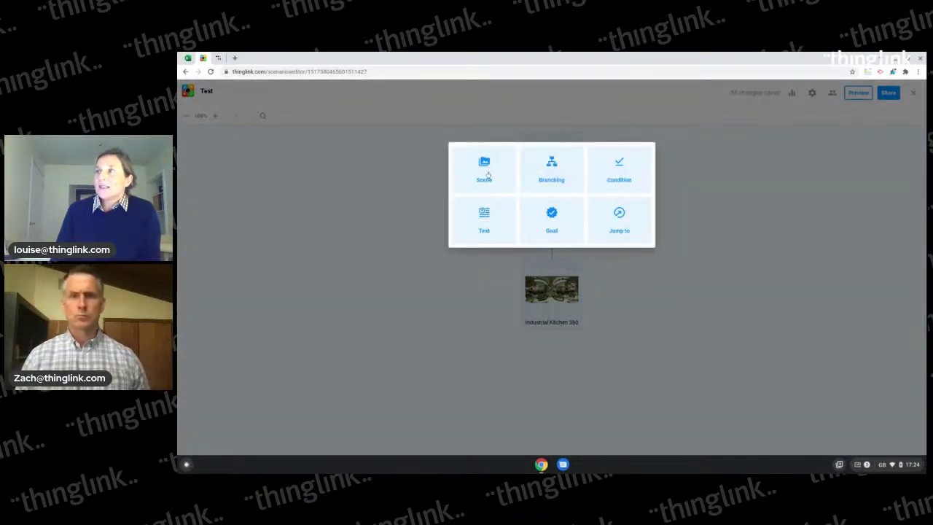
click(556, 180)
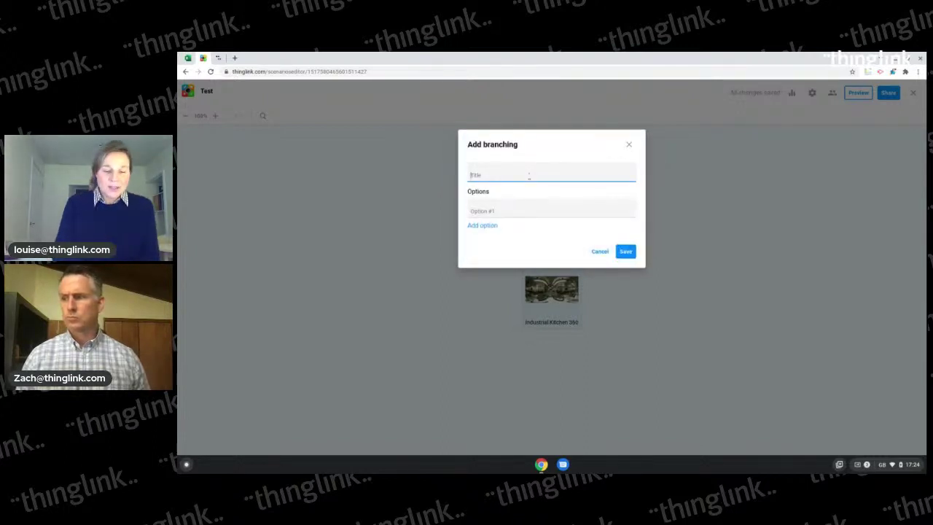
text(Wha)
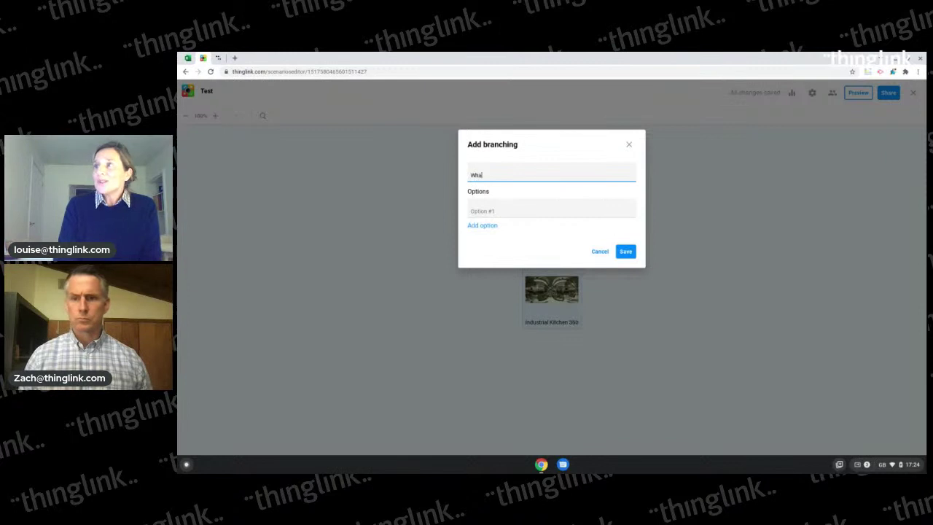
text(t do you)
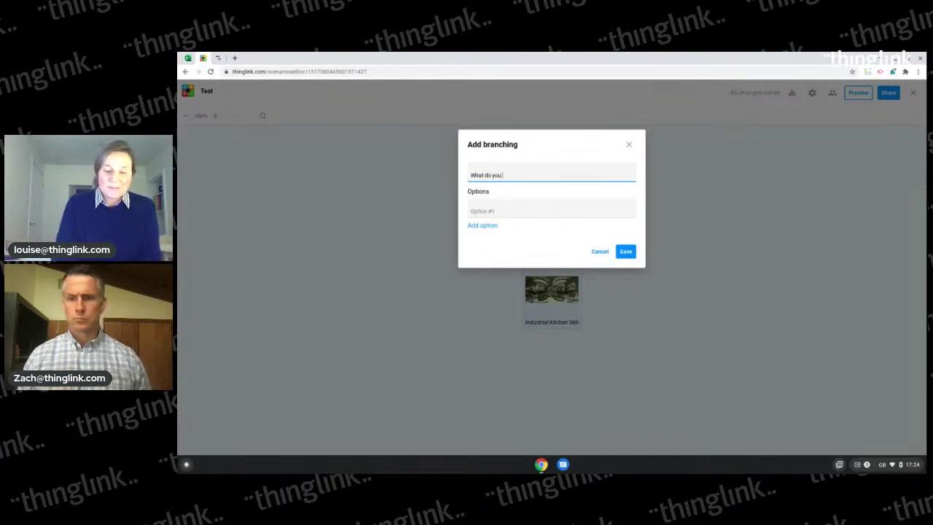
text( do when you)
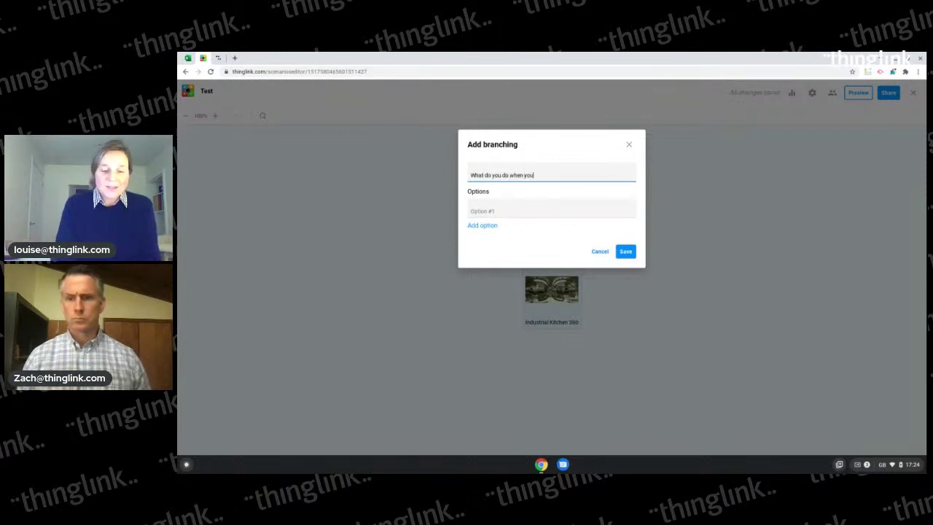
text( see the grease fire?)
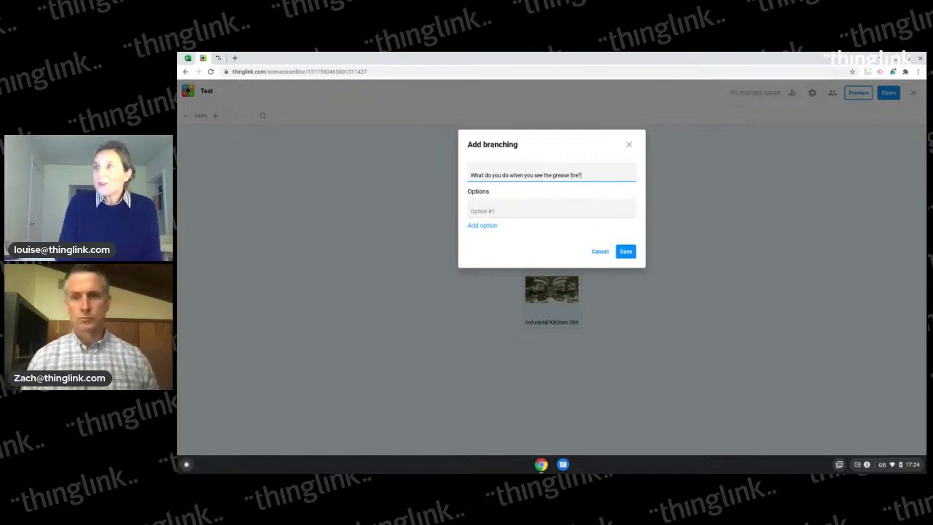
Give the branching question the options "Phone Manager", "Throw the water on it" and "fire Blanket", and save it
click(487, 209)
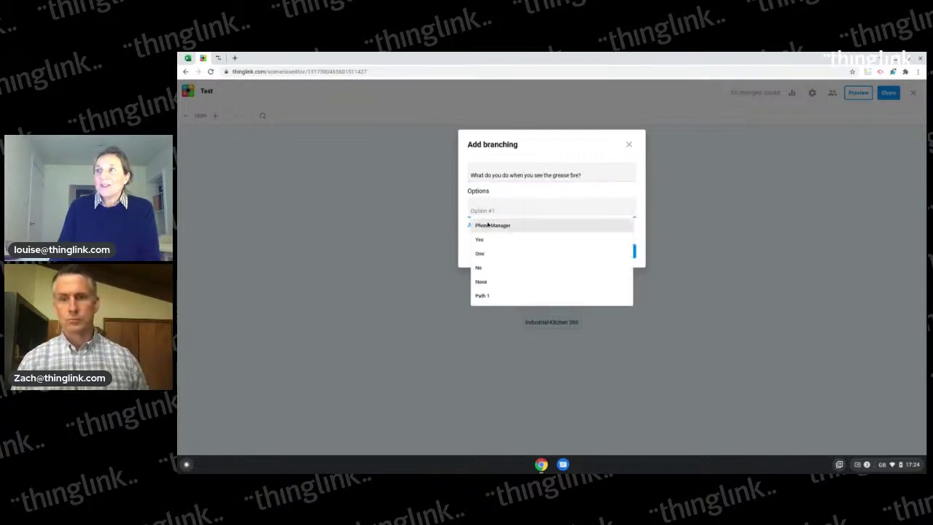
click(490, 226)
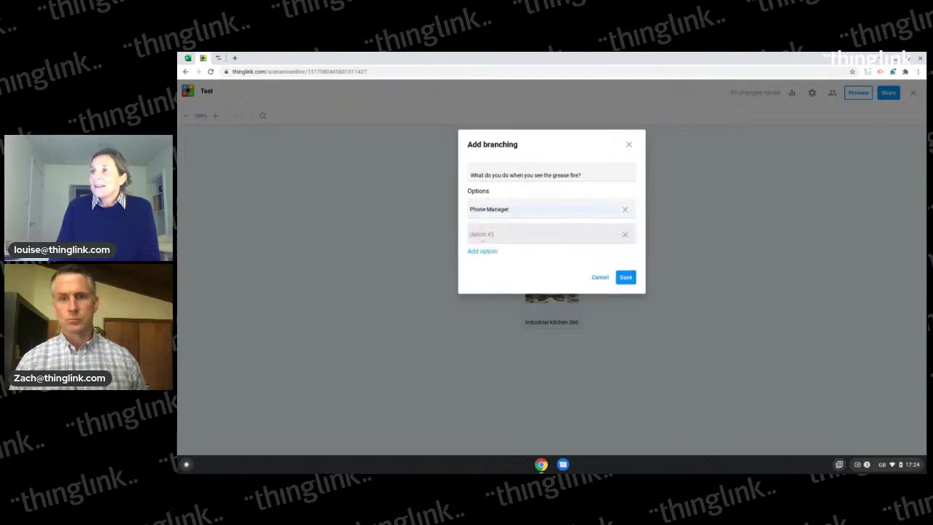
click(481, 236)
text(Throw)
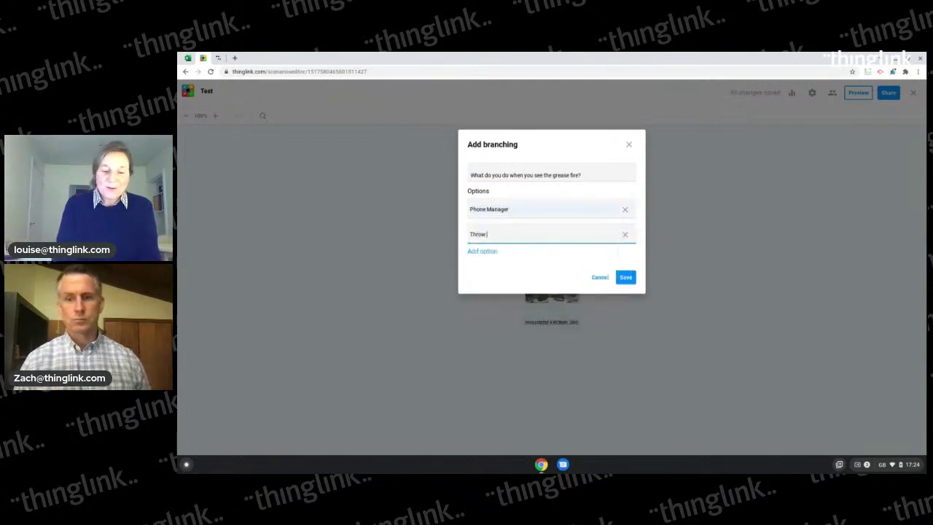
text( the water on it)
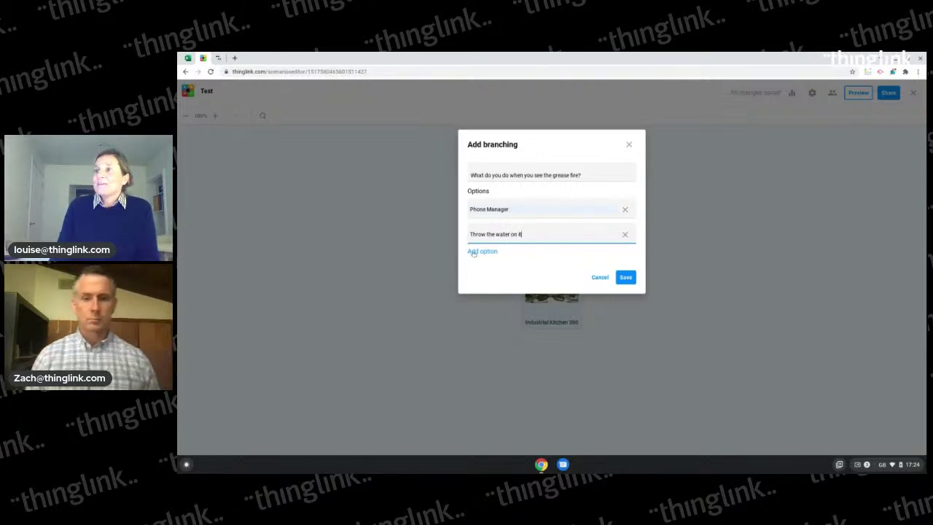
click(473, 250)
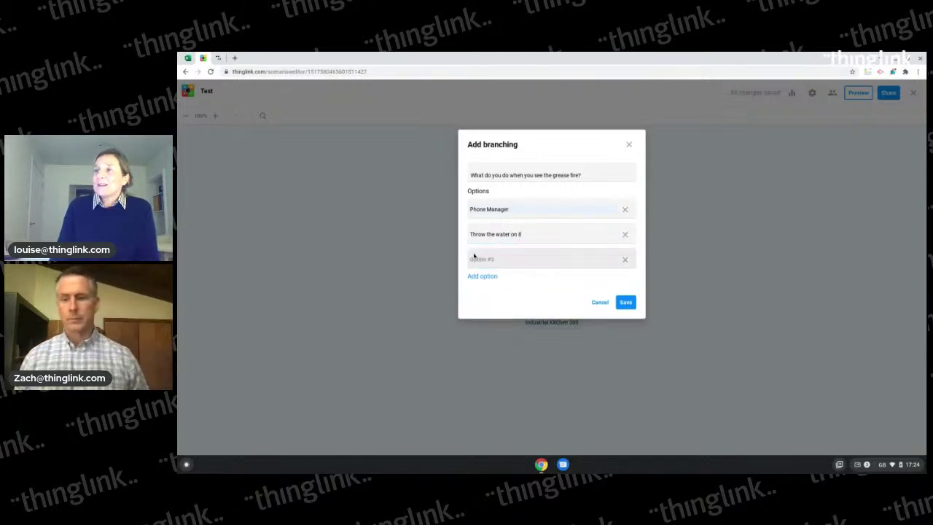
click(474, 258)
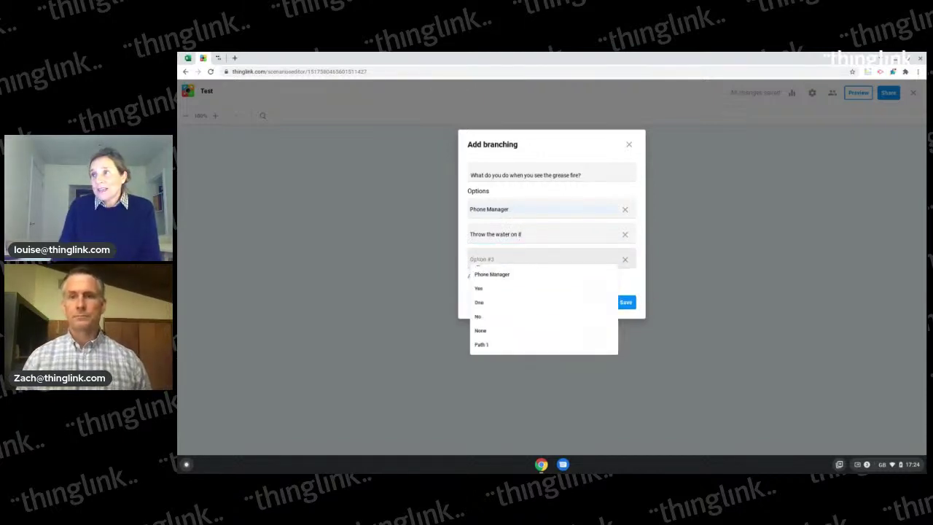
text(F)
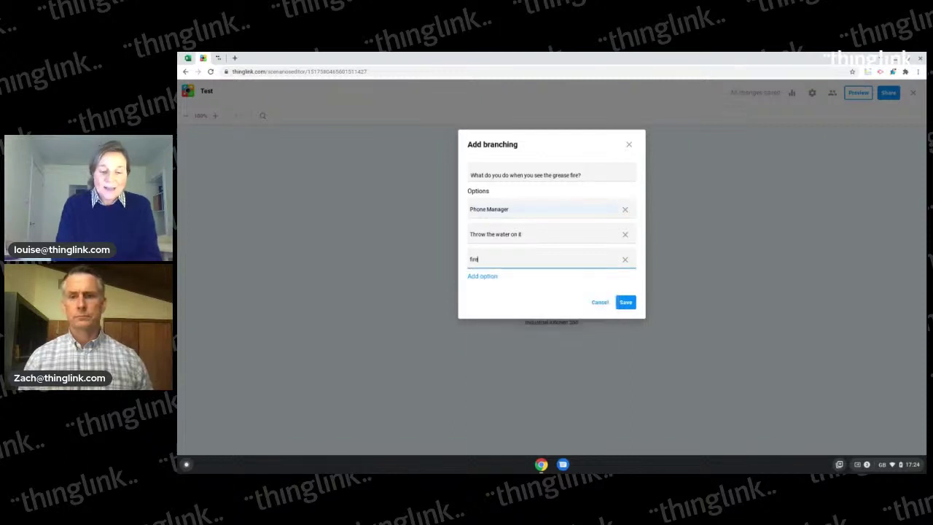
text(ire Bla)
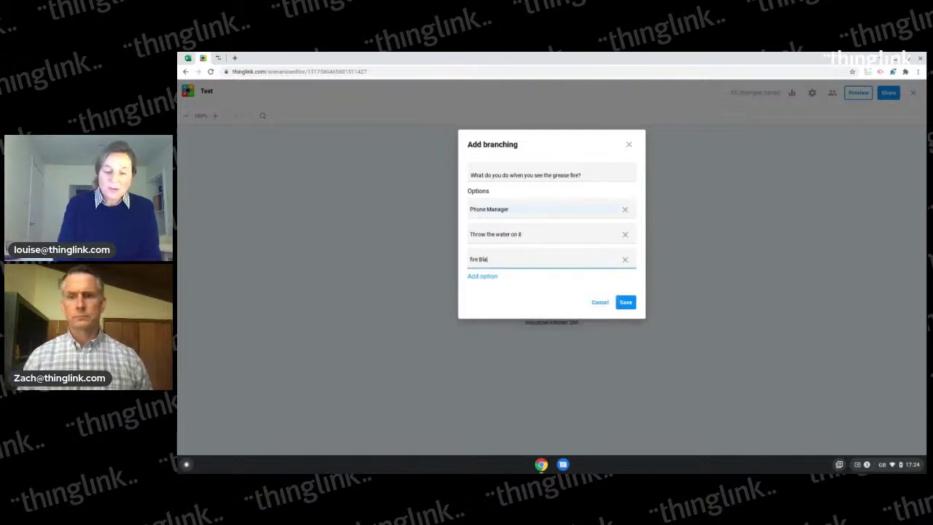
text(nket)
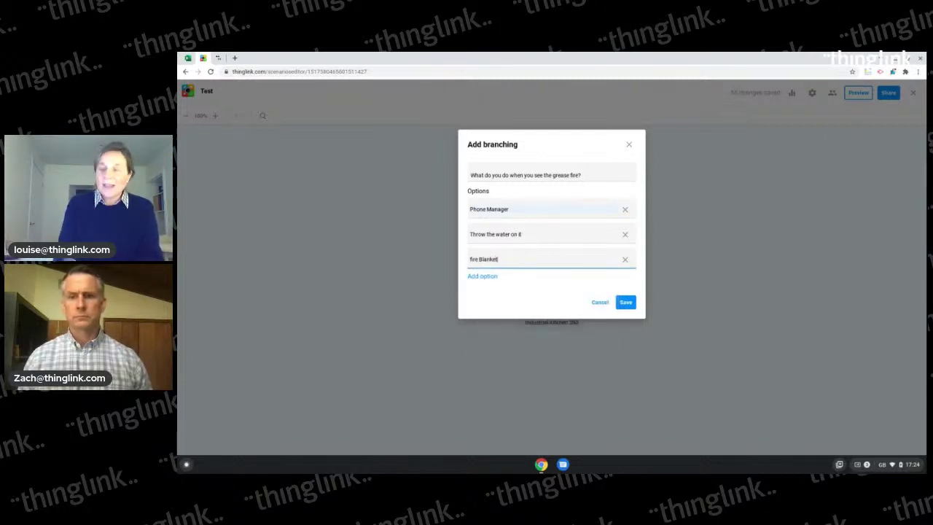
click(626, 302)
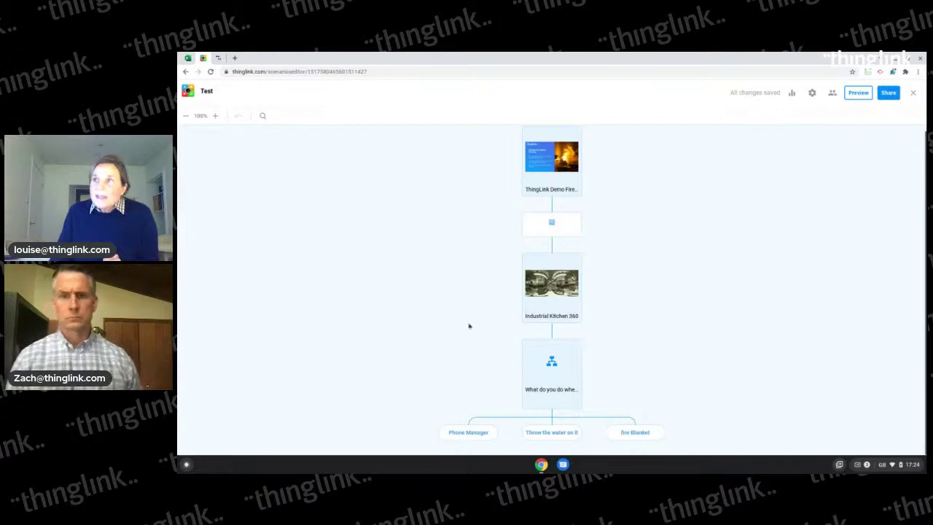
Add the existing "Calling Manager LS" scene under the Phone Manager option
click(186, 115)
click(186, 116)
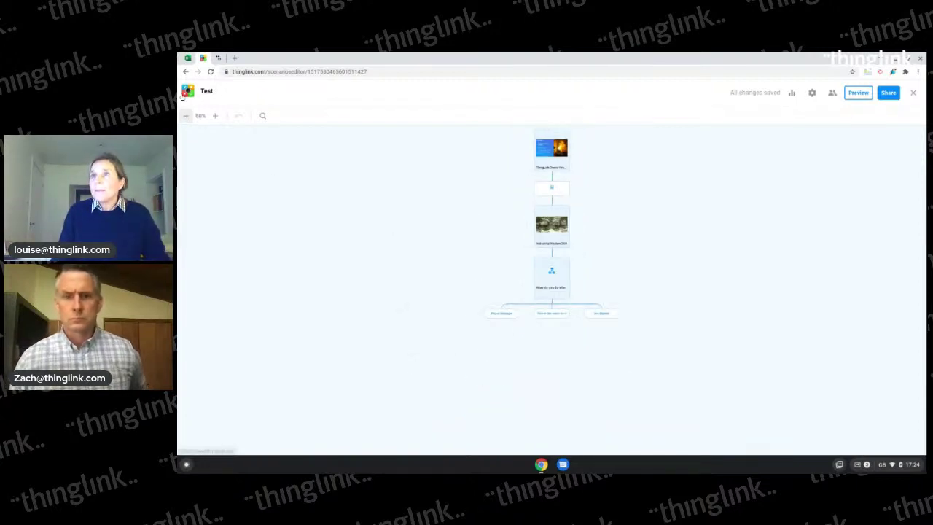
click(215, 115)
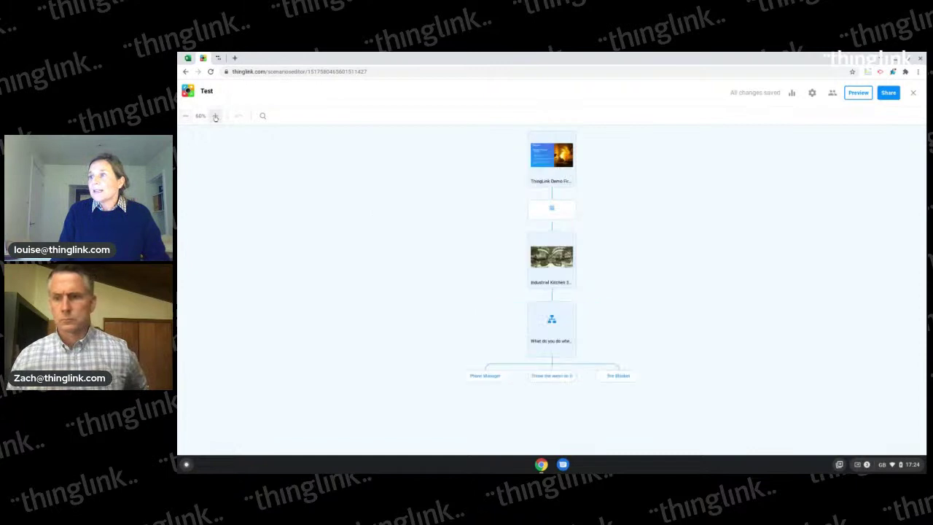
click(484, 384)
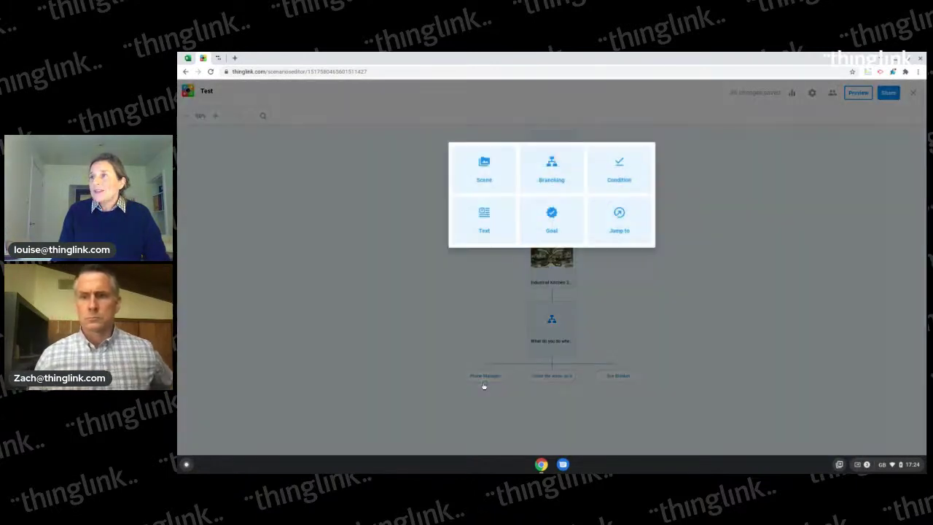
click(481, 181)
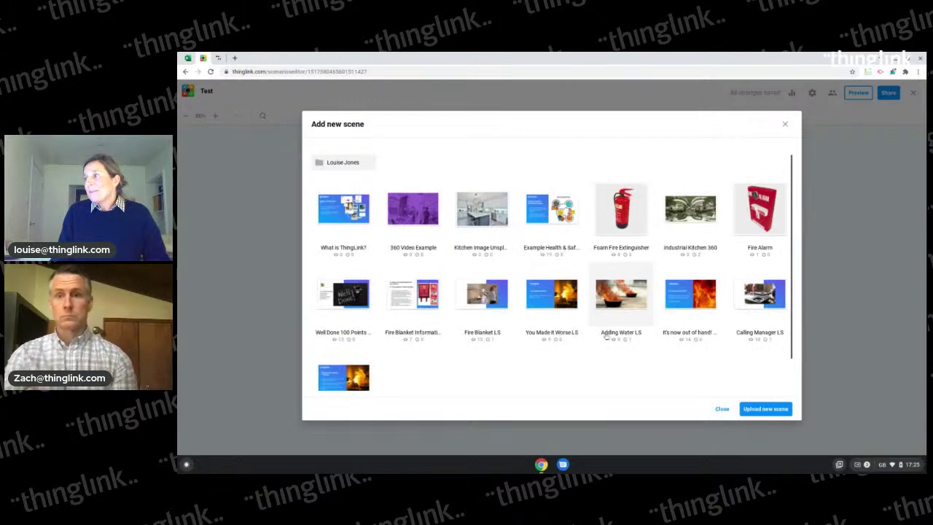
click(744, 295)
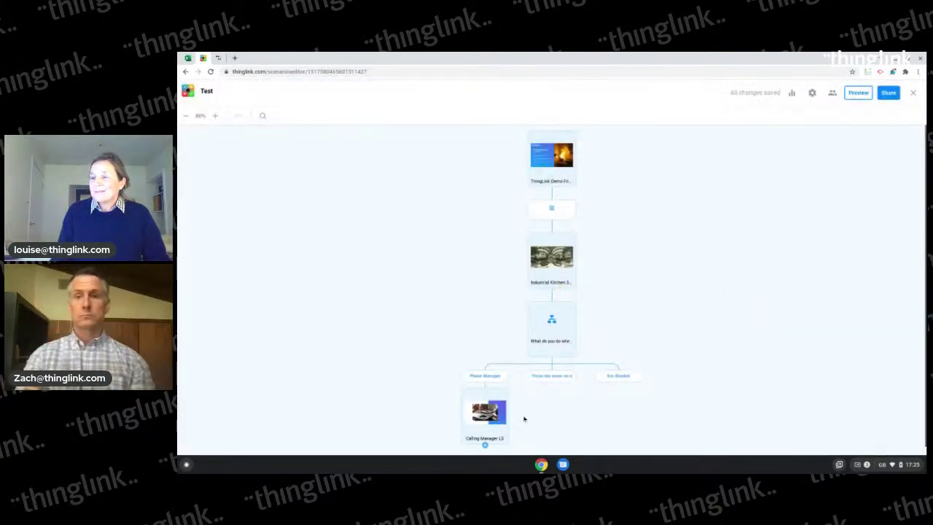
Open the Calling Manager LS scene for editing, review the text of its tag, and return to the scenario
mouse_move(497, 416)
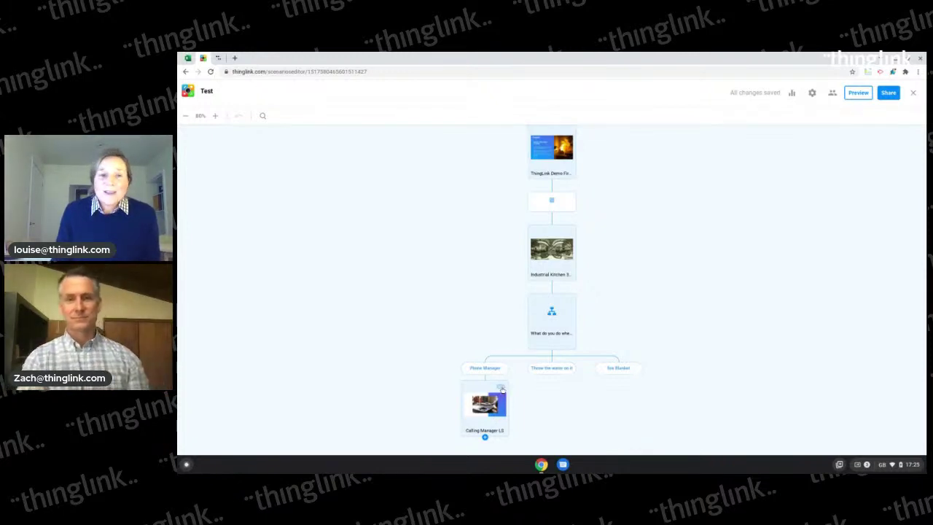
click(501, 389)
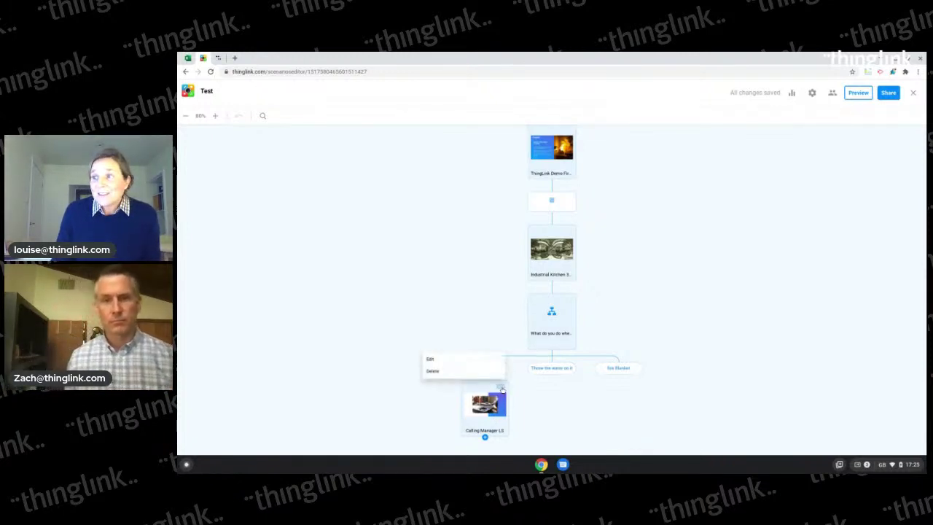
click(451, 365)
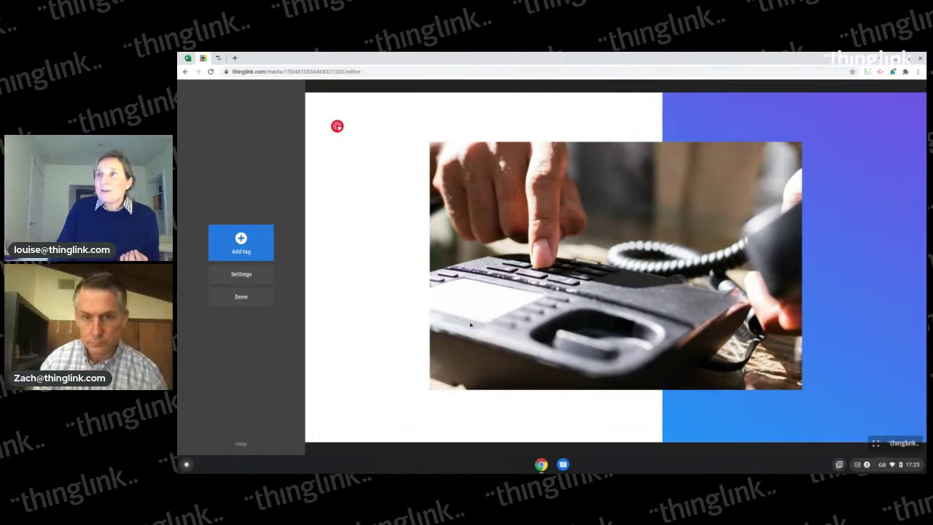
click(338, 128)
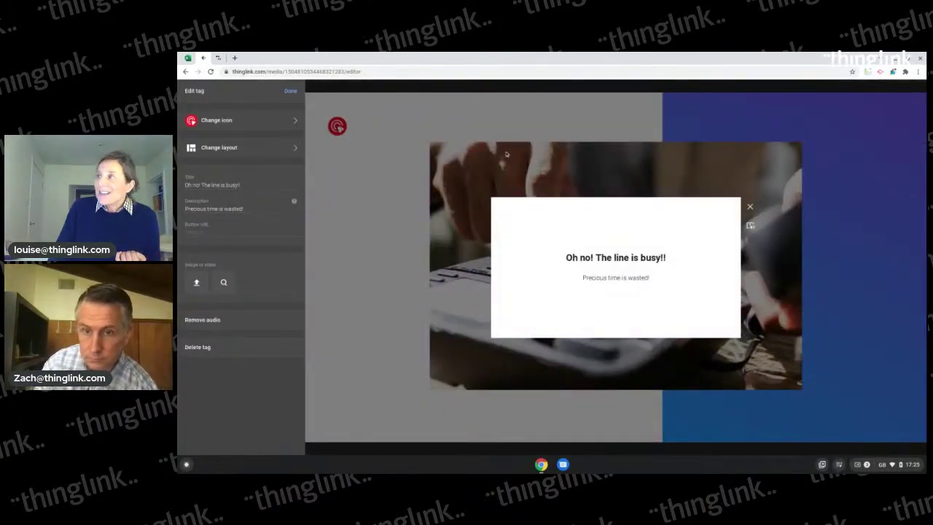
click(750, 207)
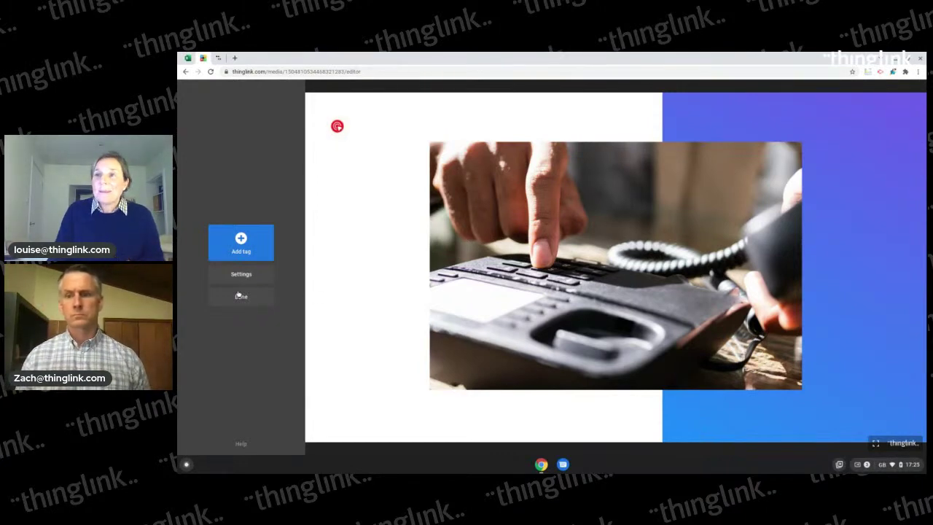
click(241, 297)
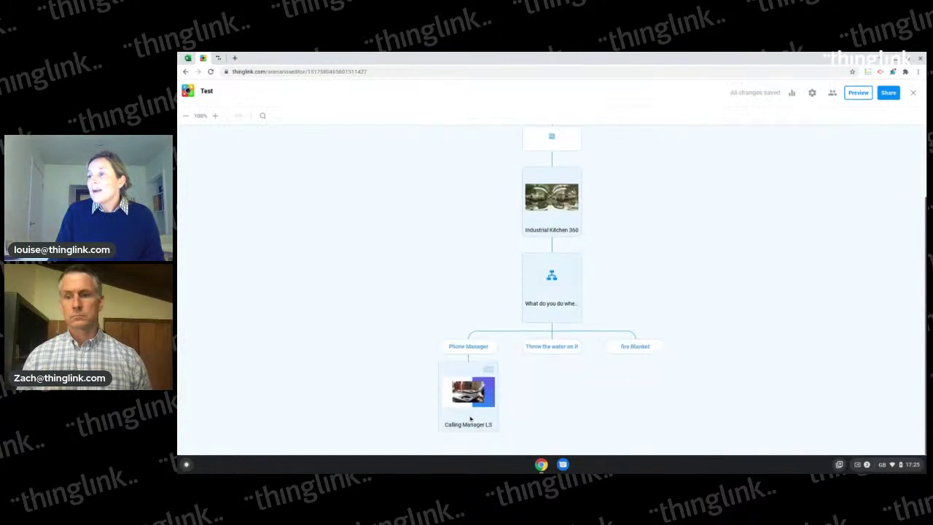
Add the existing "It's now out of hand! LS" scene below the Calling Manager LS scene
click(468, 433)
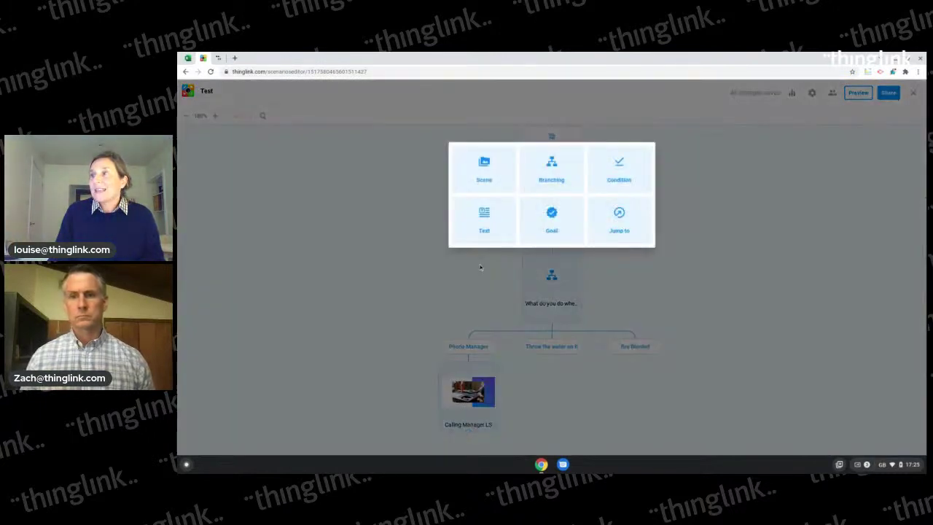
click(487, 163)
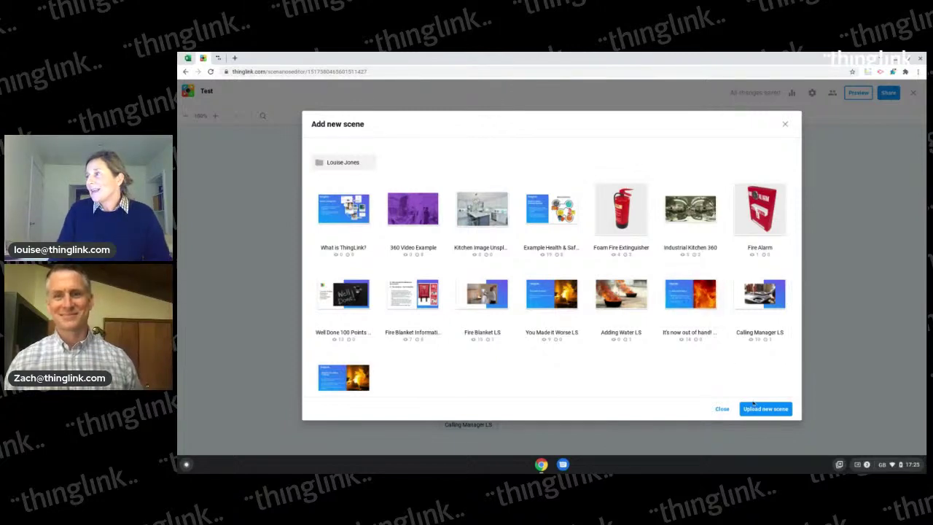
click(707, 305)
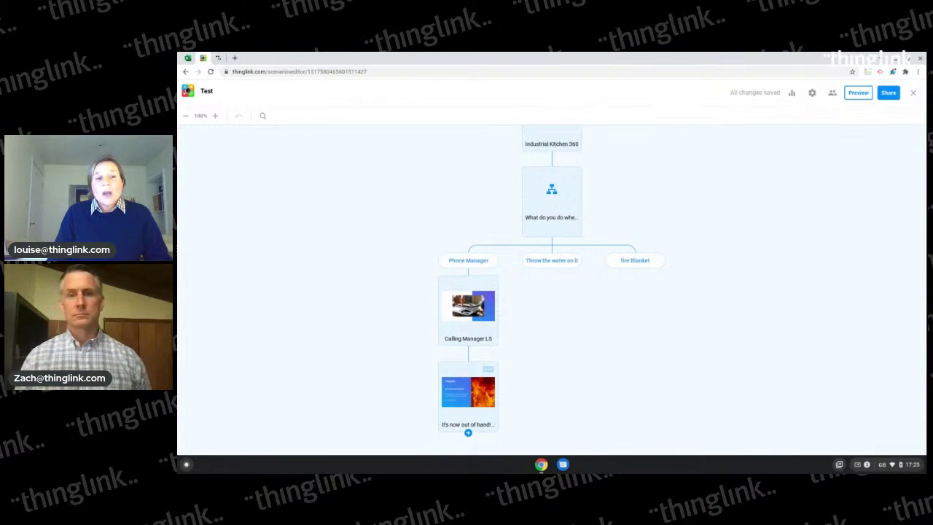
End the Phone Manager path with an untitled jump-to block that targets "It's now out of hand! LS", and save it
click(468, 433)
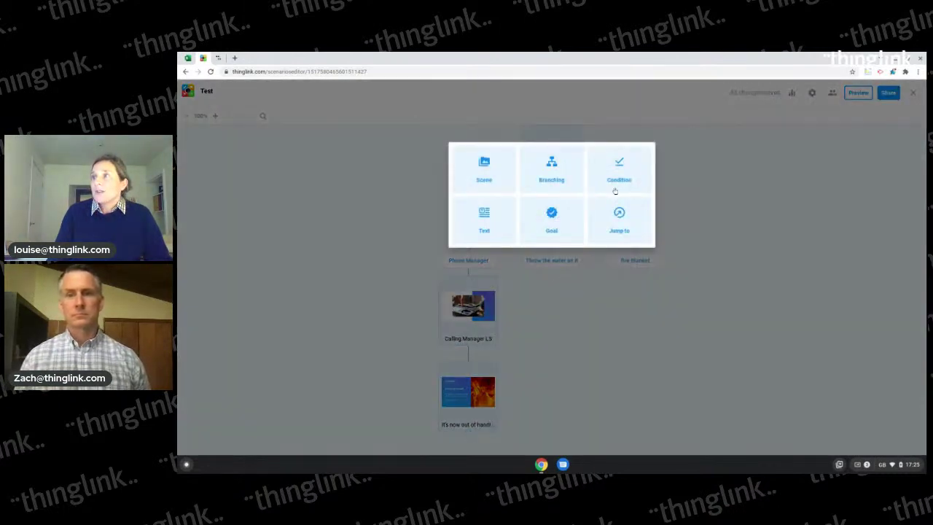
click(619, 221)
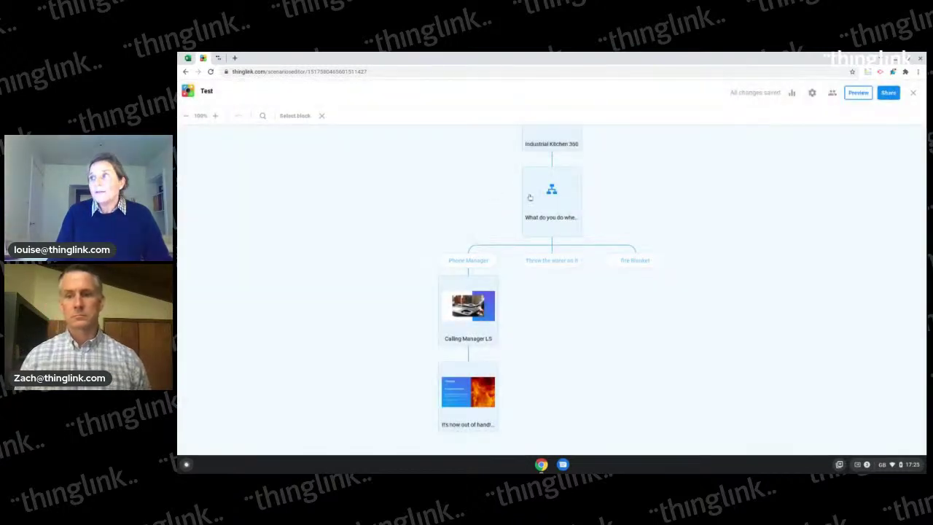
click(470, 429)
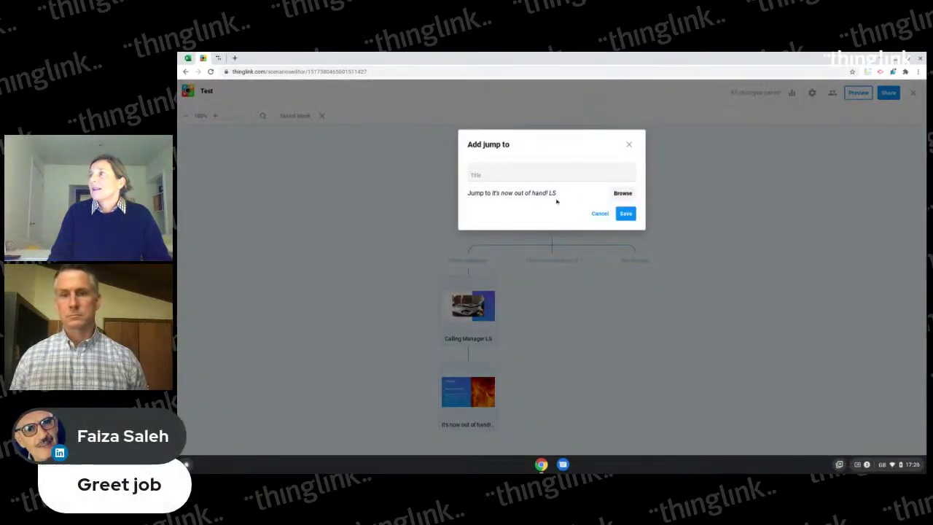
click(625, 212)
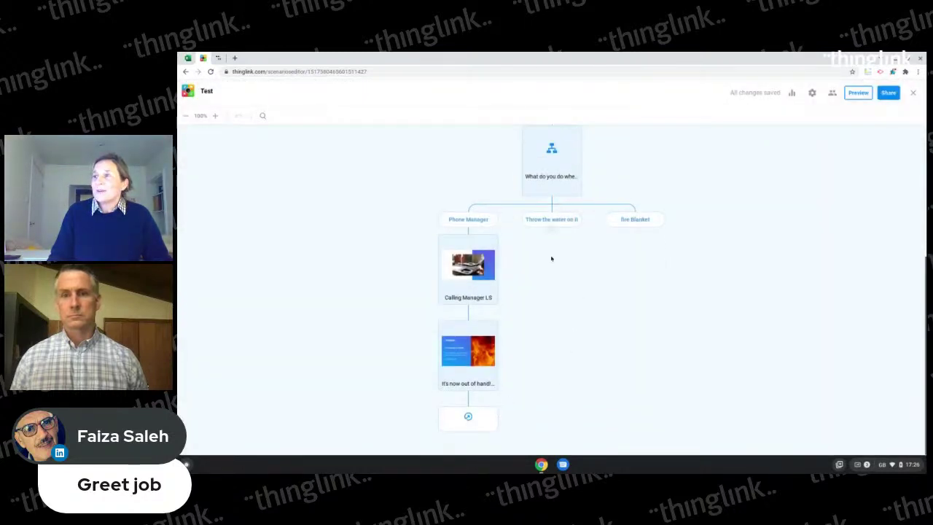
Add the existing "Adding Water LS" scene under the "Throw the water on it" option
mouse_move(552, 228)
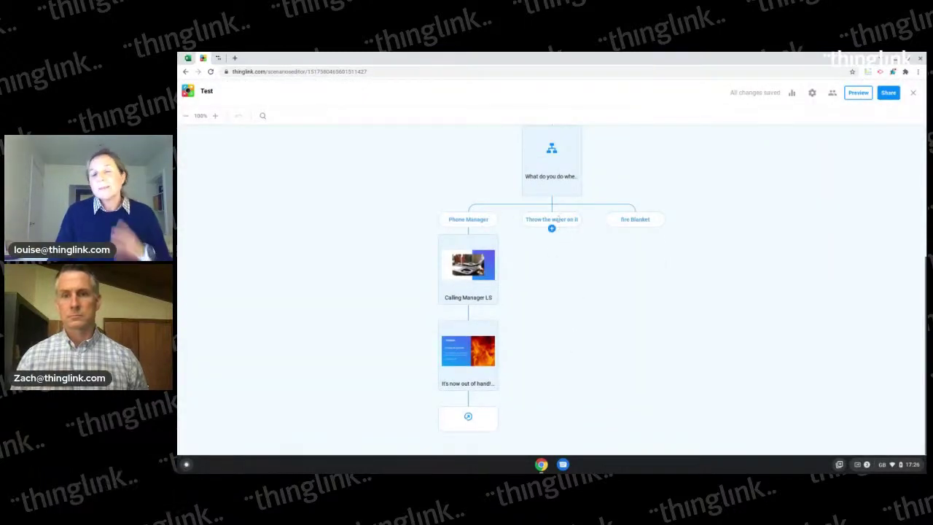
click(552, 229)
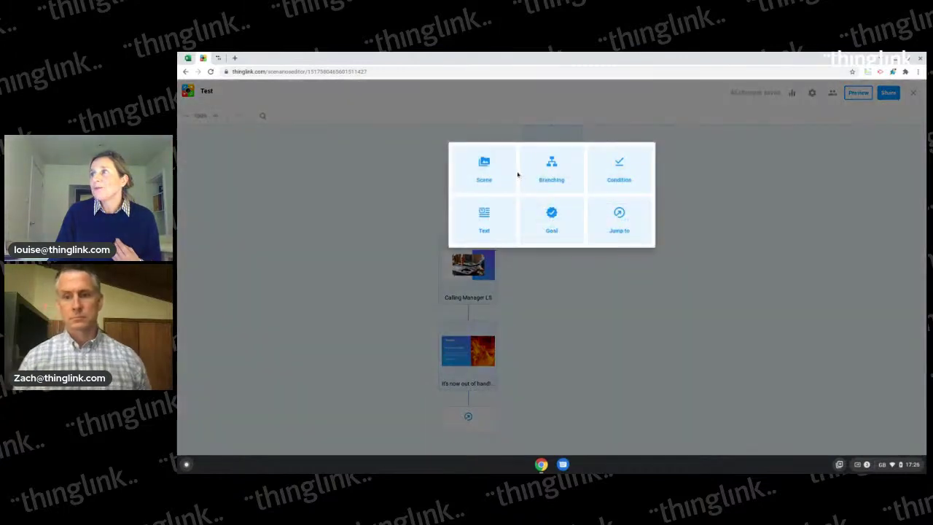
click(493, 174)
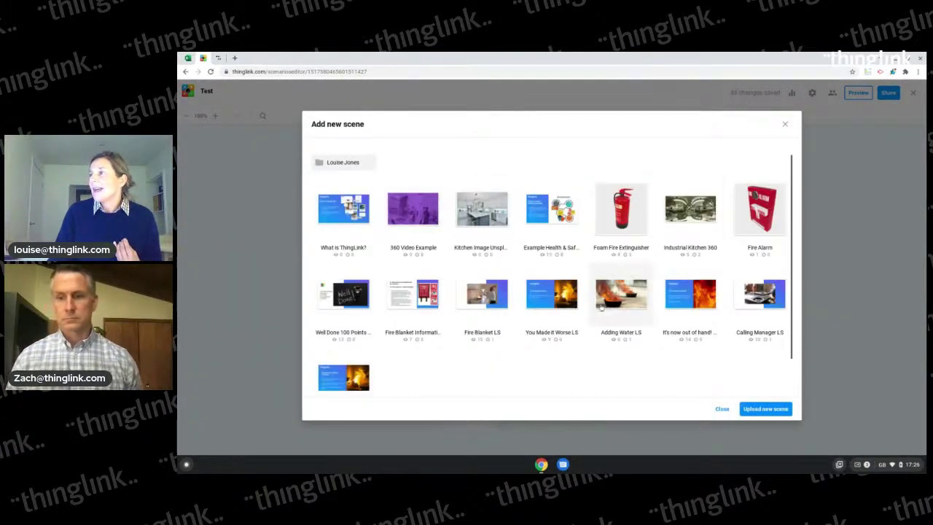
click(624, 305)
Add the existing "It's now out of hand! LS" scene below the Adding Water LS scene
mouse_move(551, 305)
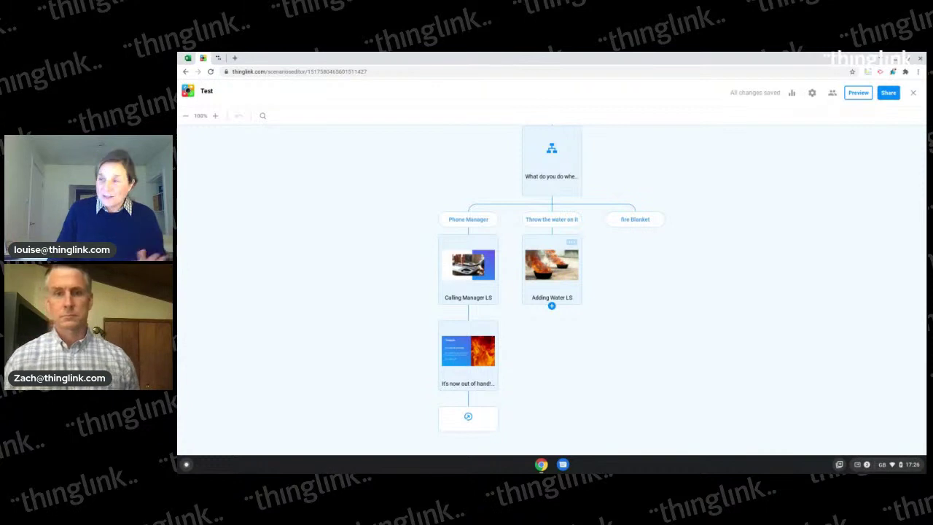
click(551, 305)
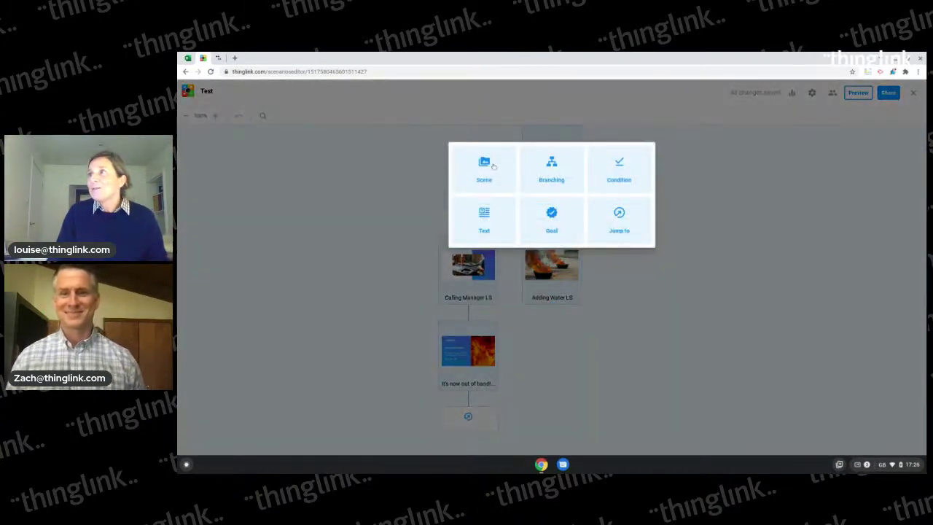
click(483, 171)
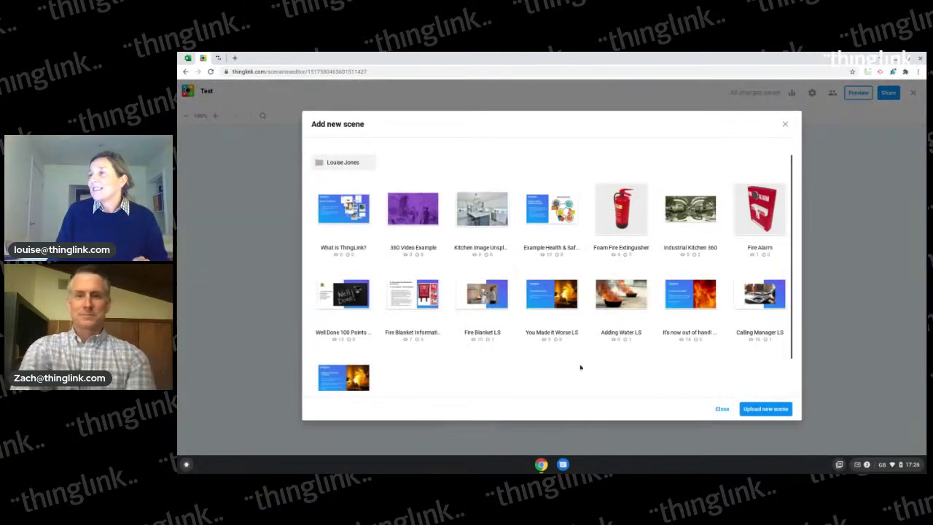
click(700, 307)
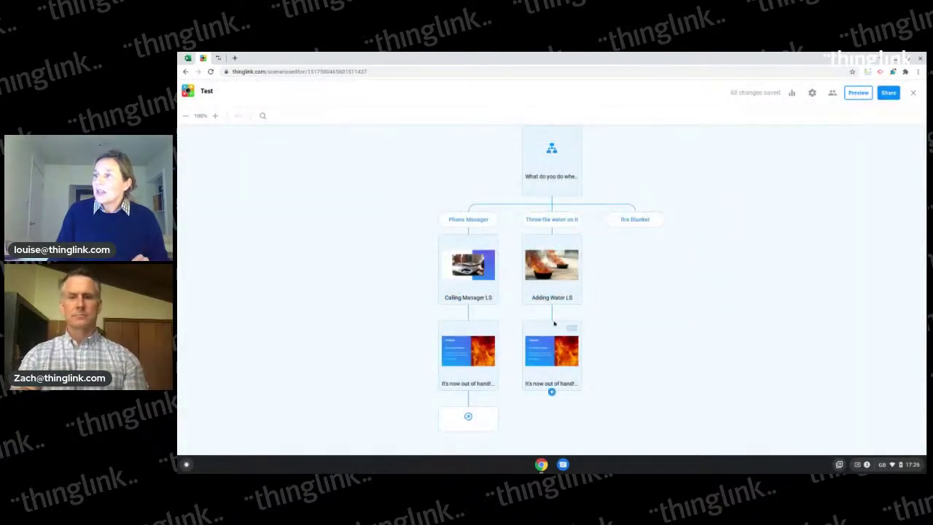
End the "Throw the water on it" path with a jump-to block targeting the "What do you do when you see the grease fire?" question
mouse_move(556, 294)
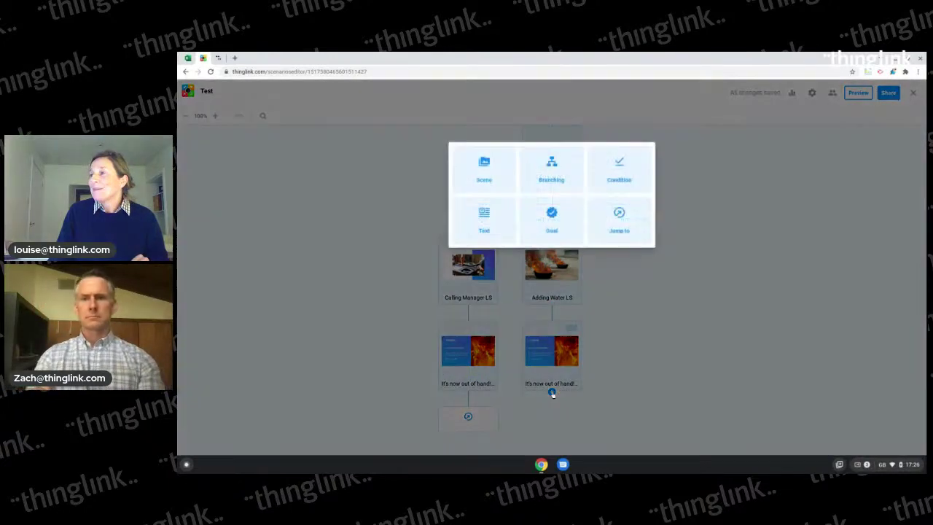
click(551, 391)
click(624, 225)
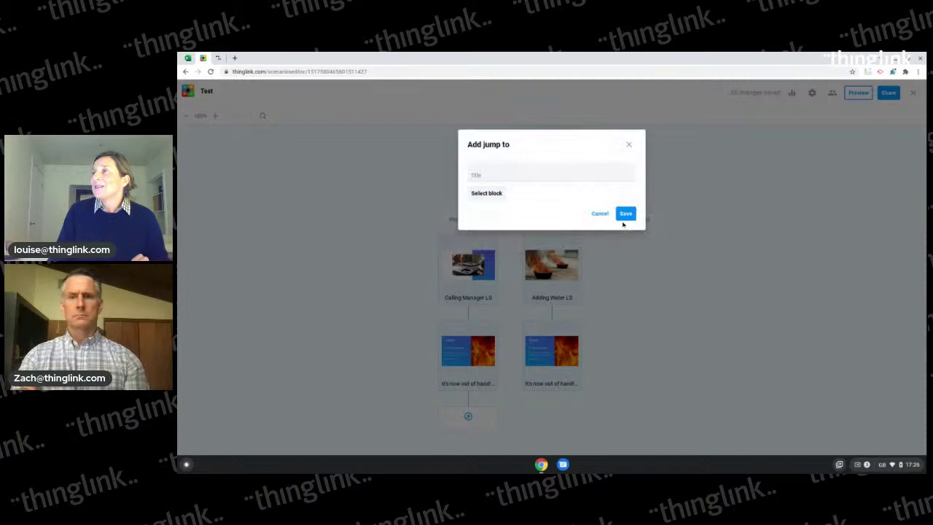
click(499, 195)
click(552, 159)
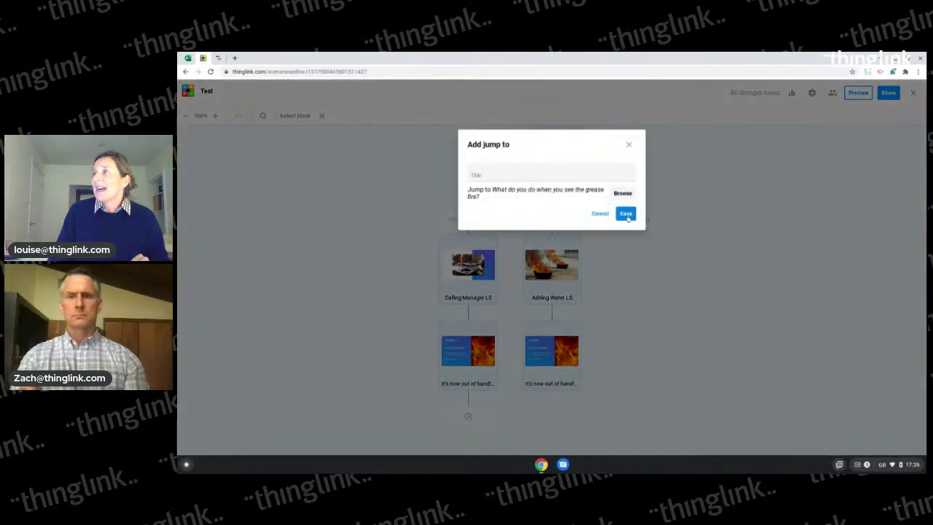
click(625, 212)
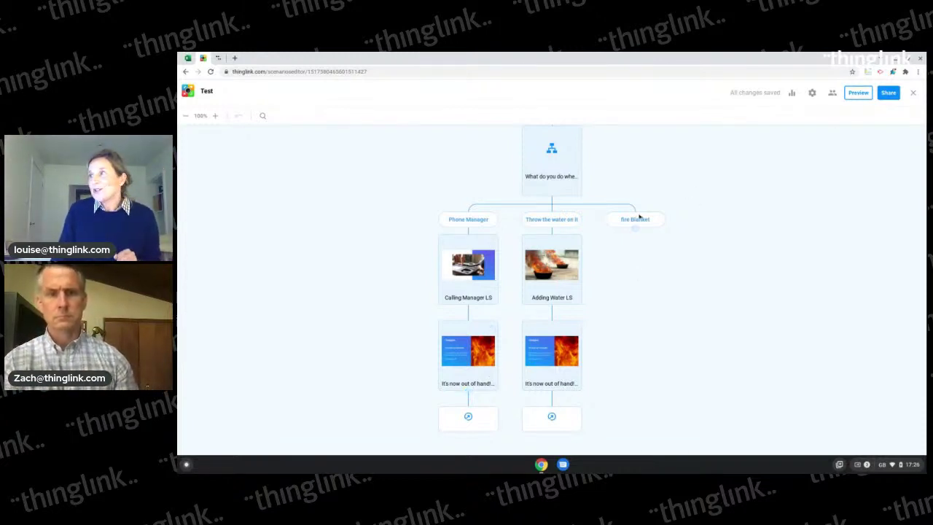
Add the existing "Fire Blanket LS" scene under the "fire Blanket" option
mouse_move(634, 232)
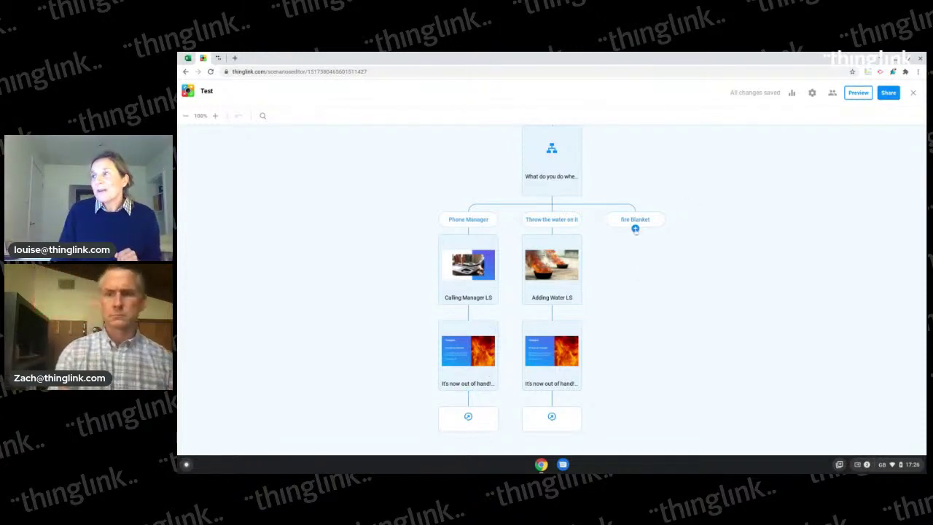
click(635, 229)
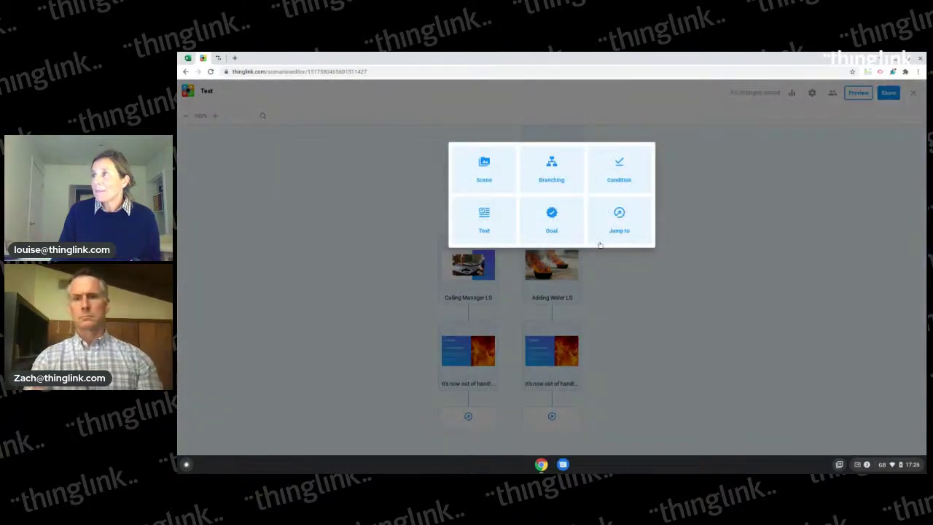
click(483, 170)
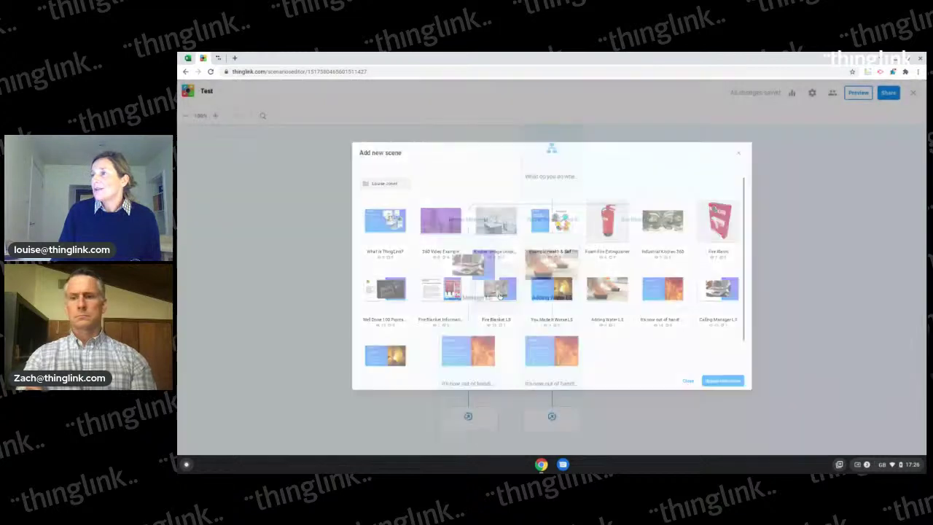
click(499, 293)
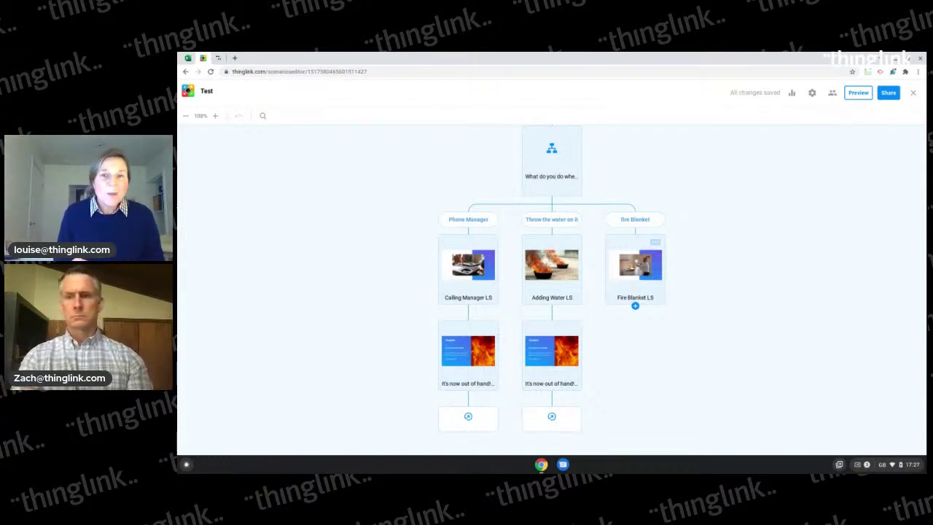
Add a goal block titled "Well done!" worth 100 points below the Fire Blanket LS scene
click(636, 306)
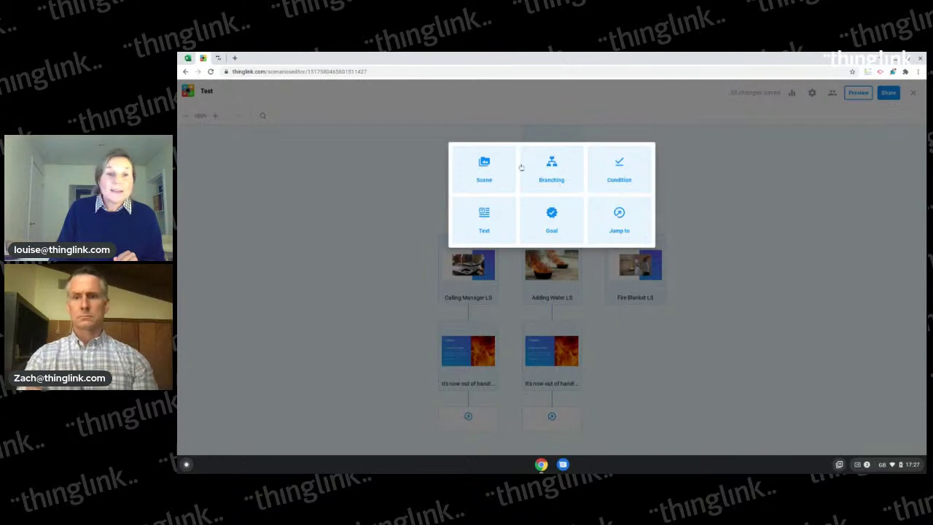
click(553, 218)
click(510, 198)
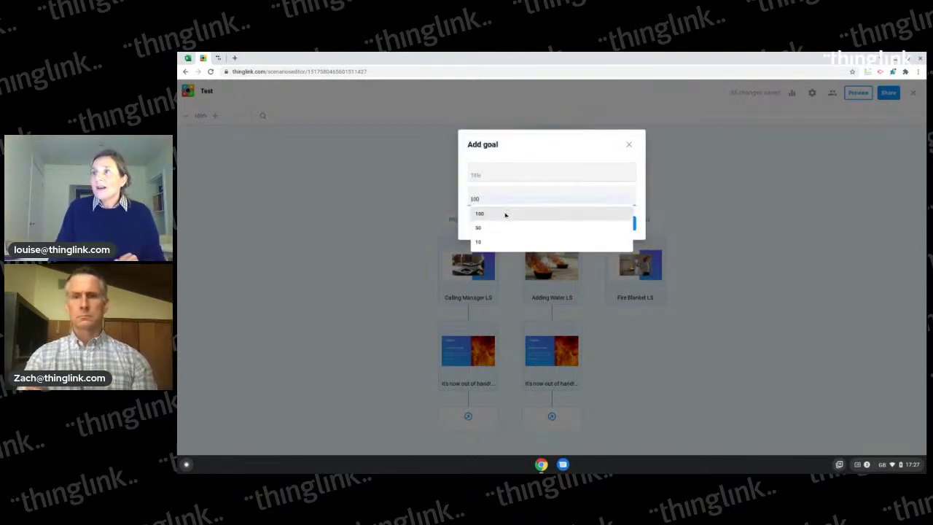
click(505, 214)
click(505, 175)
text(We)
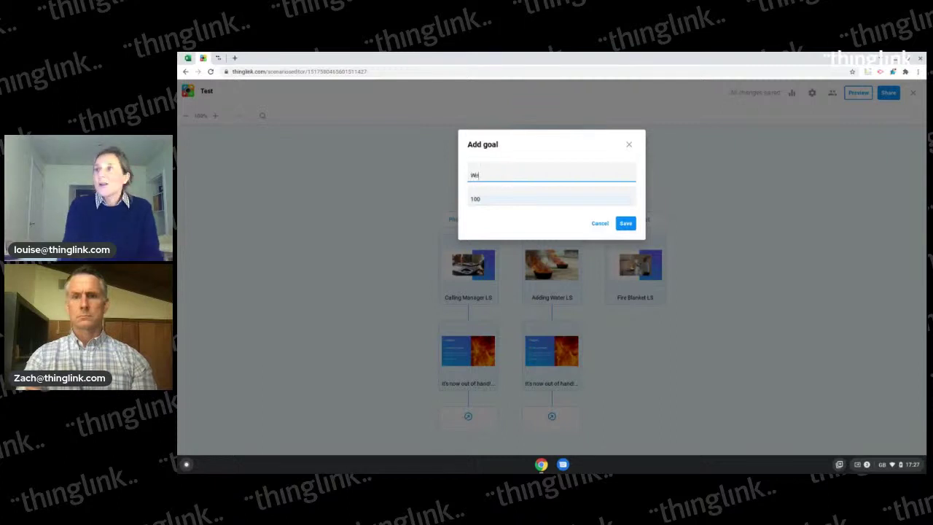
text(ll done)
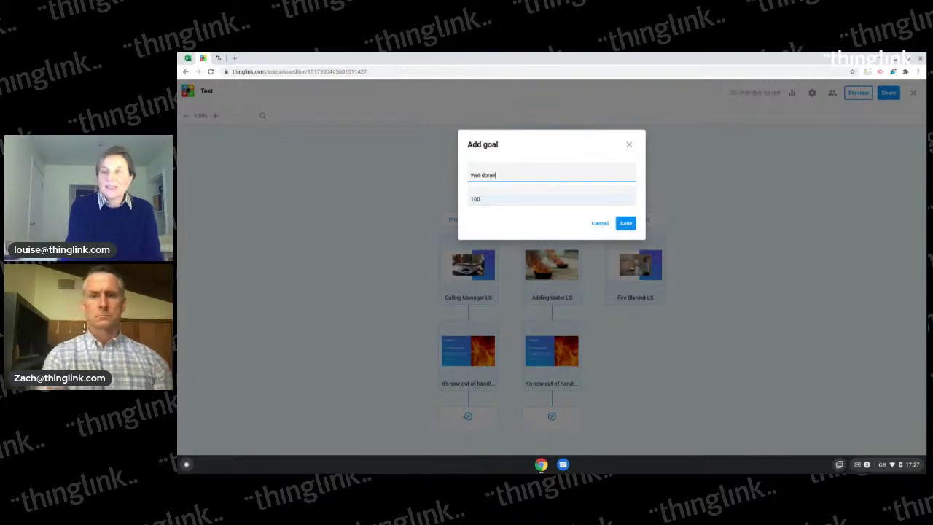
text(!)
click(624, 226)
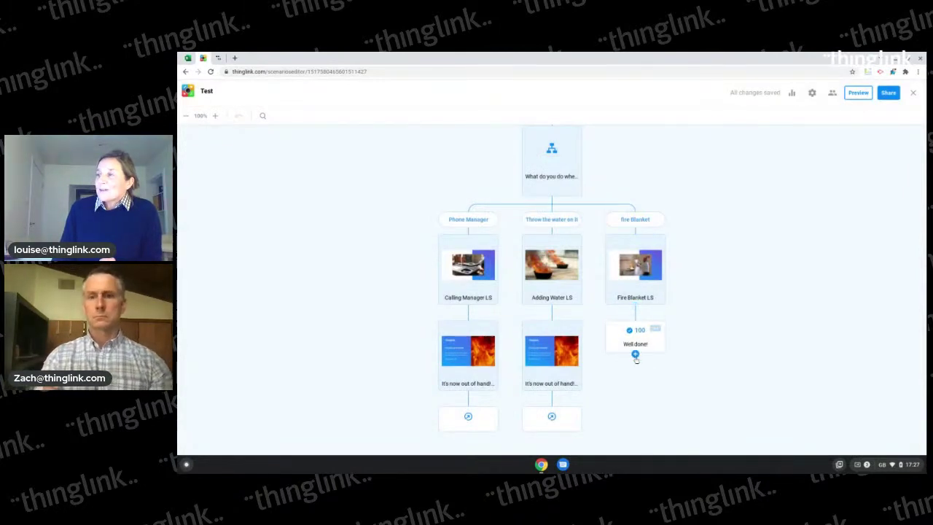
Start a multiple-choice condition below the "Well done!" goal, asking "Will you use this?" with the answers Yes and No
click(635, 354)
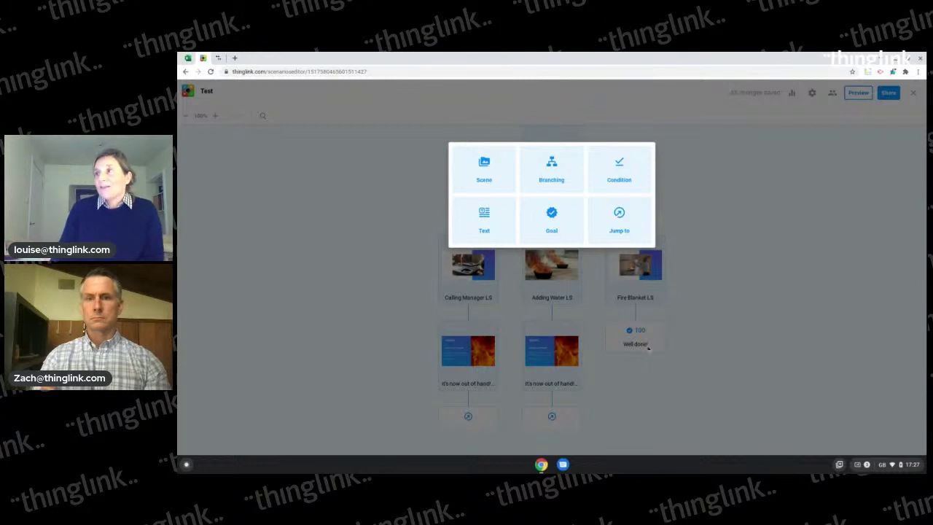
click(619, 177)
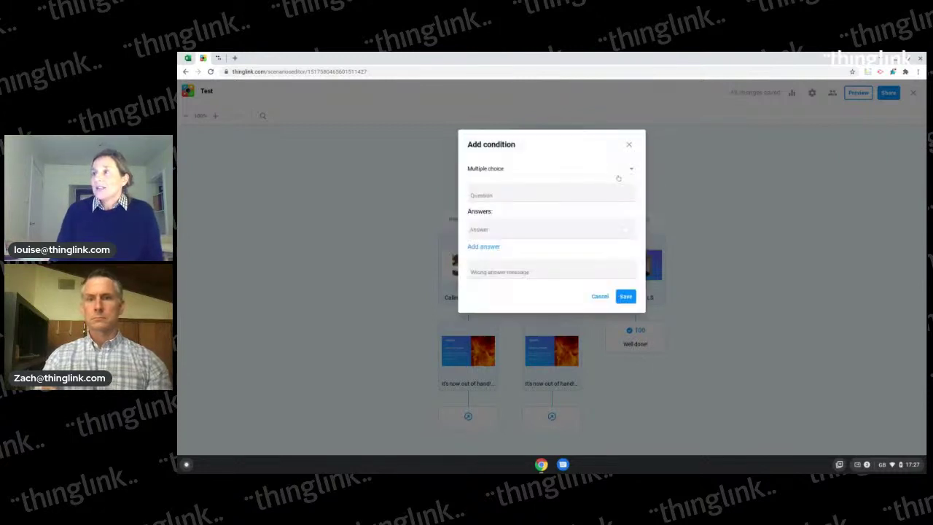
click(501, 195)
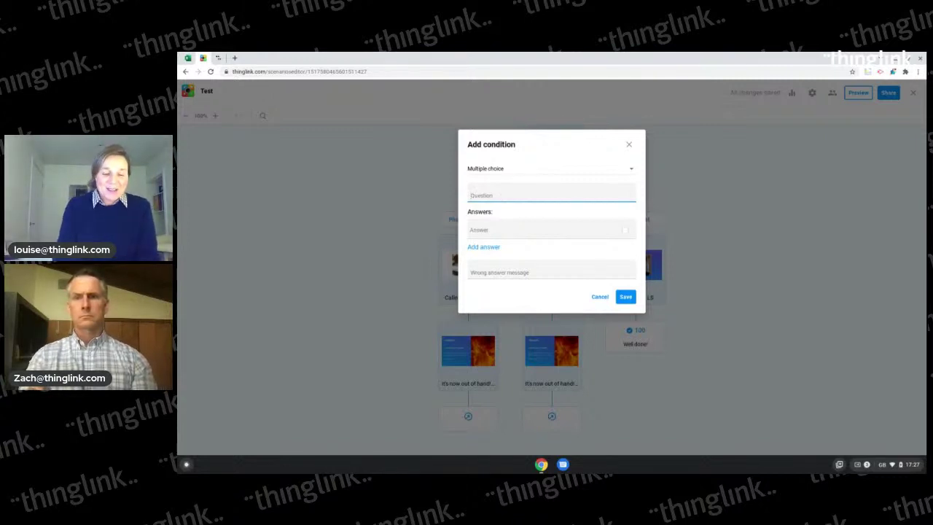
text(Will y)
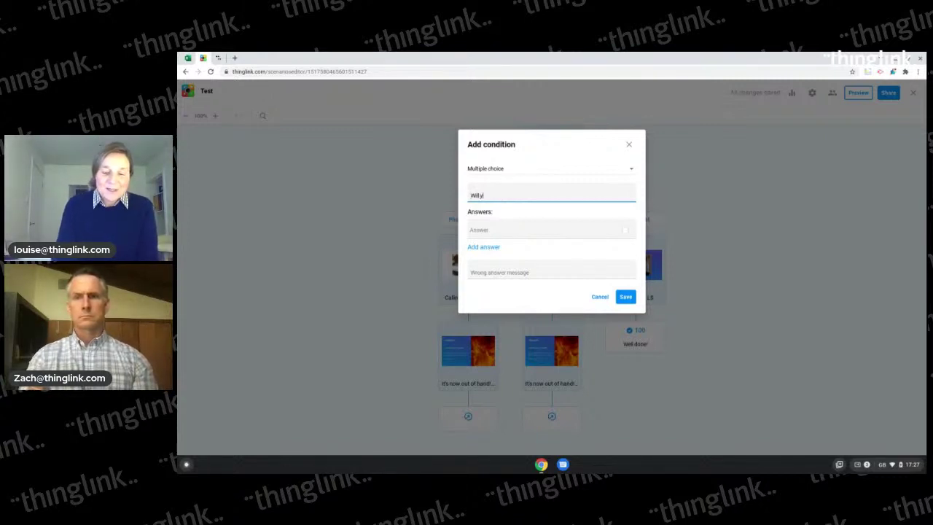
text(ou use this?)
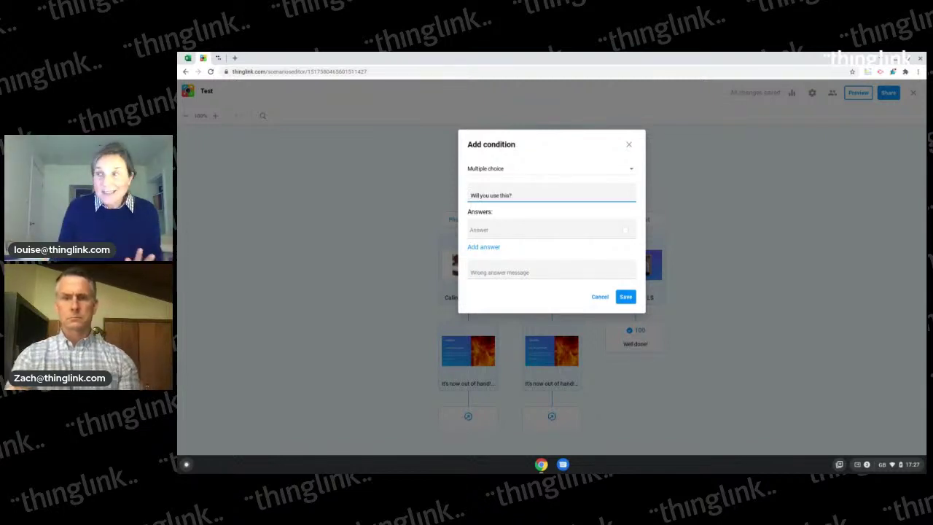
click(496, 229)
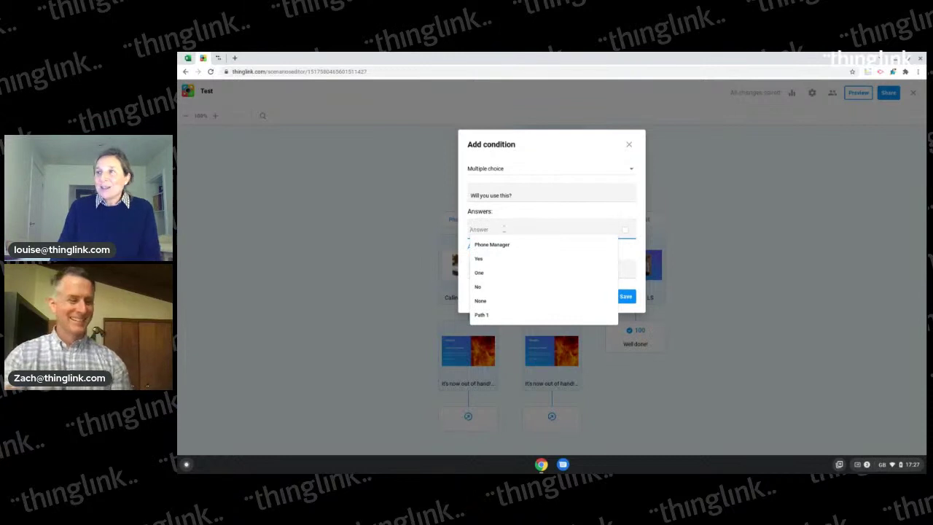
click(496, 259)
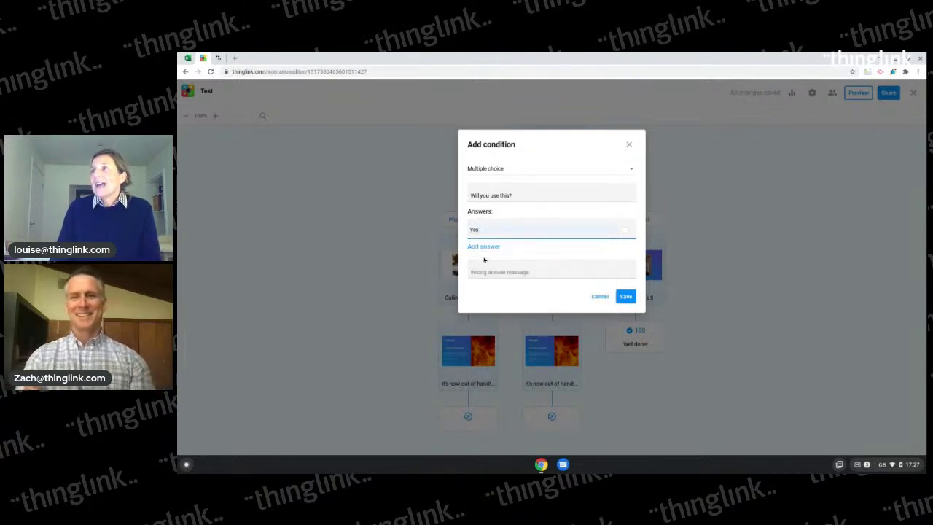
click(483, 247)
click(473, 255)
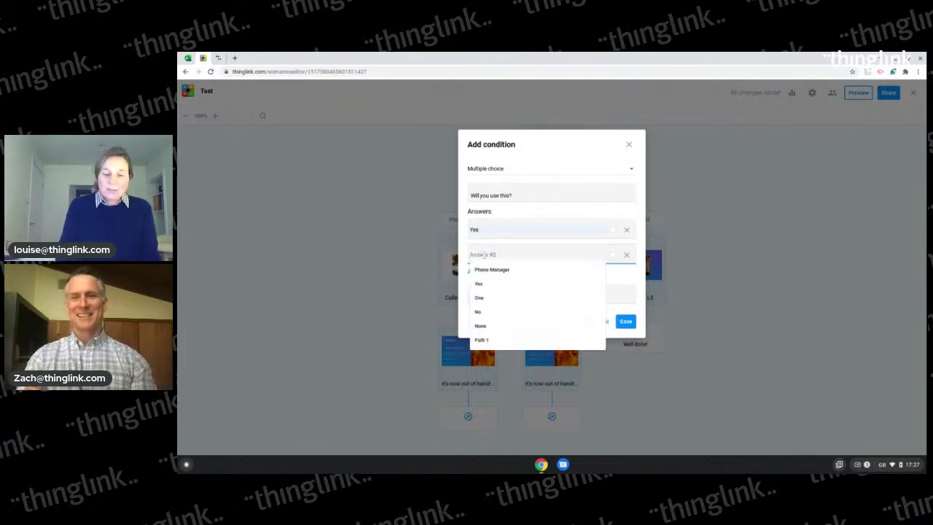
text(No)
click(514, 269)
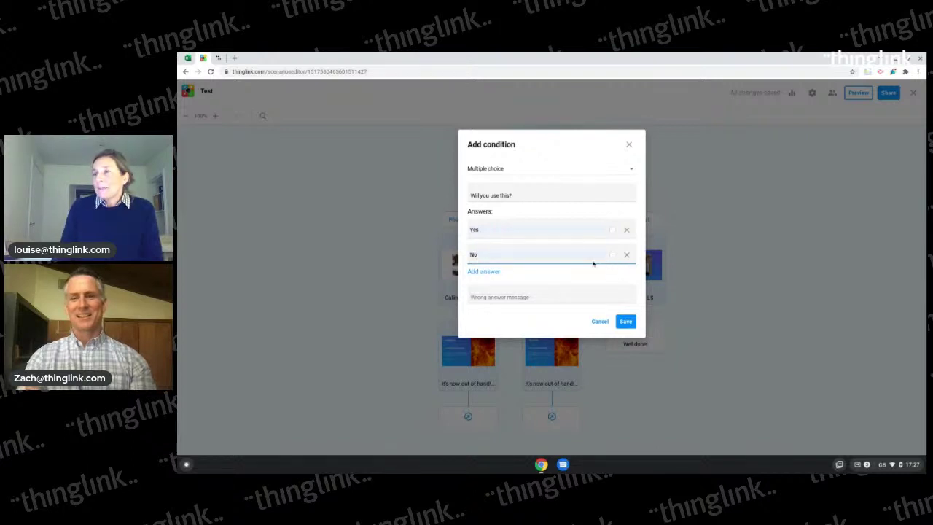
Set the wrong-answer message to "This will be recorded on your HR Record Try Again!", mark Yes as correct and save the condition
click(487, 297)
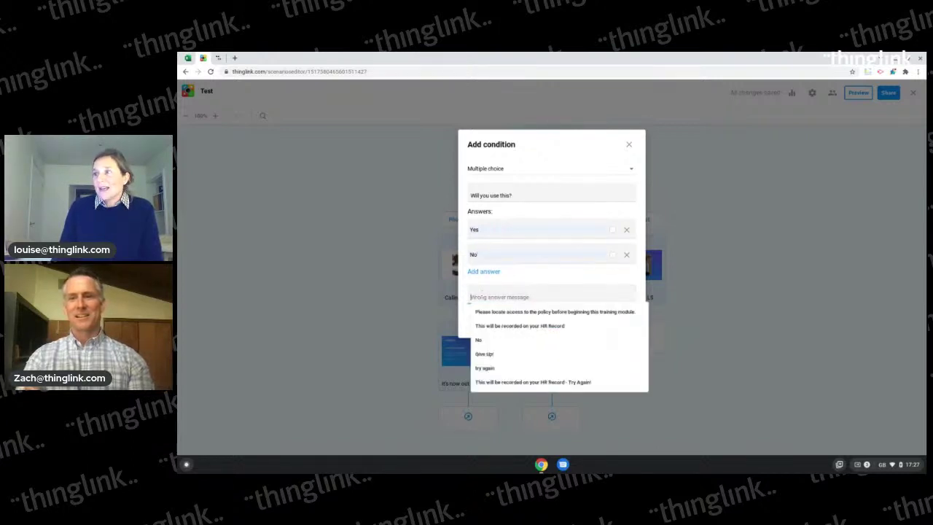
click(508, 327)
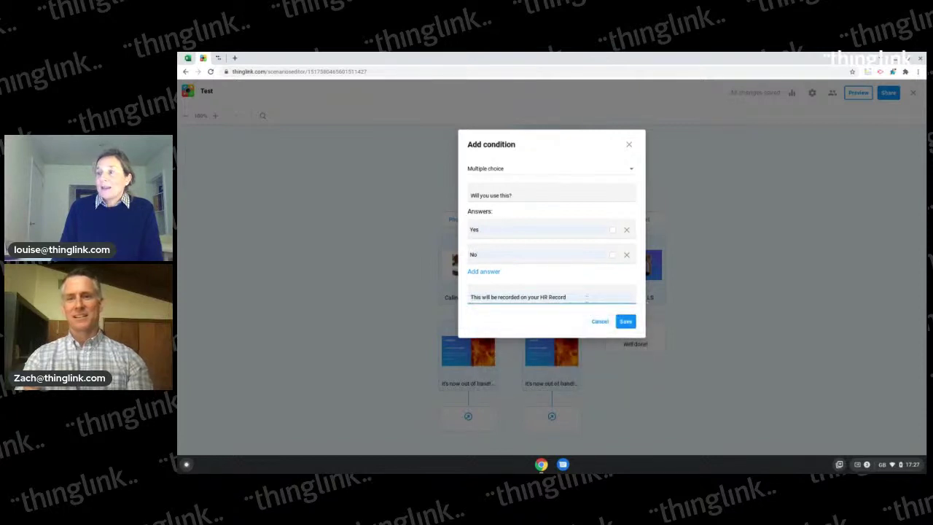
text(Try Ag)
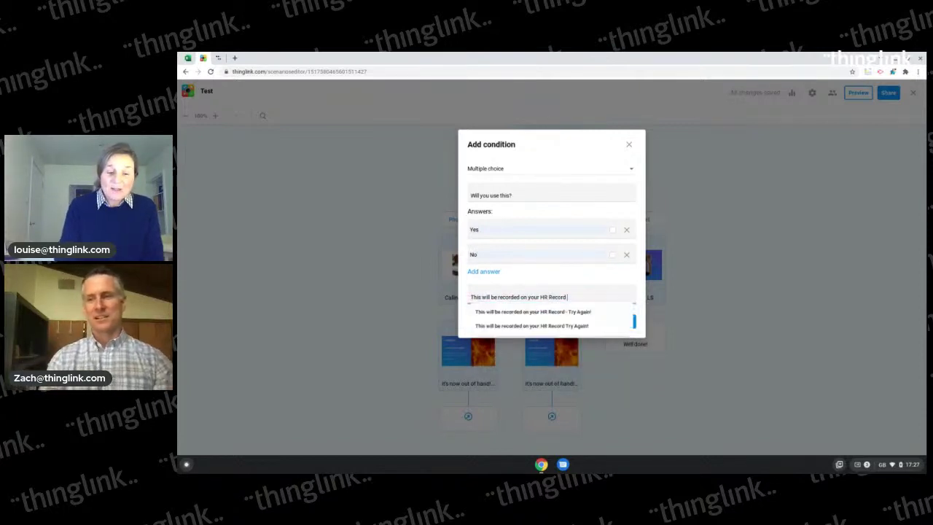
text(ain)
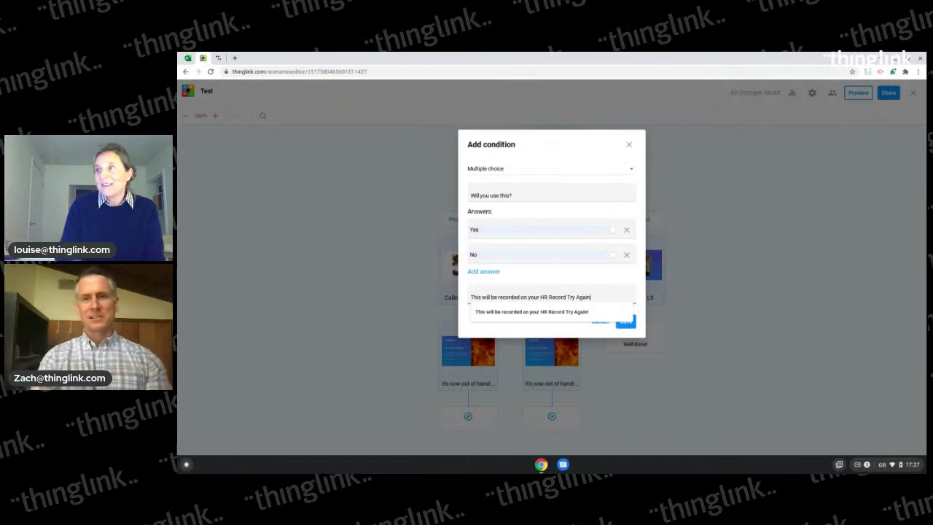
text(!)
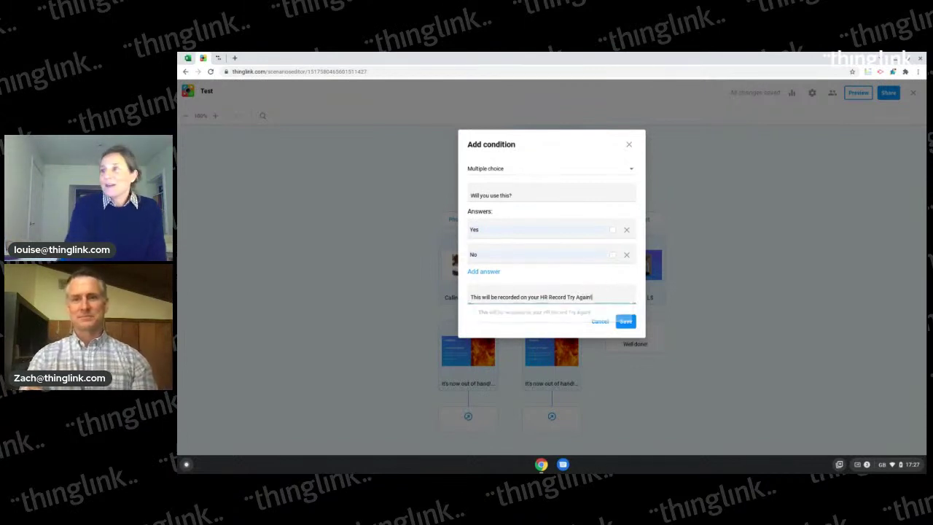
click(613, 230)
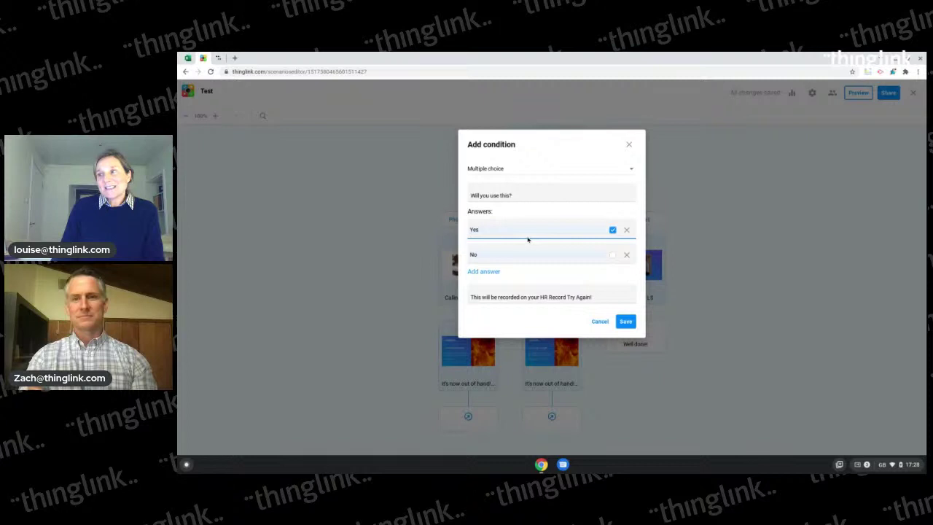
click(626, 322)
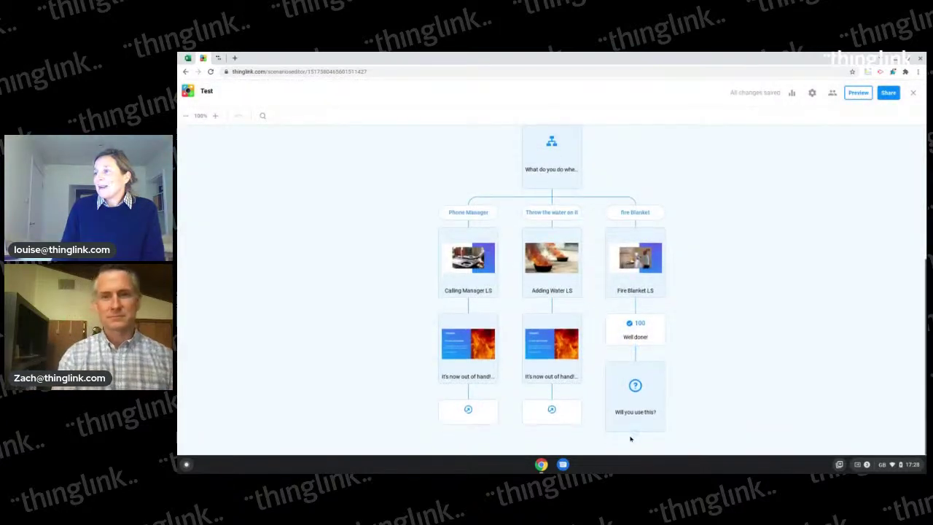
Add the existing "Well Done 100 Points LS" scene below the "Will you use this?" condition
click(636, 433)
click(484, 167)
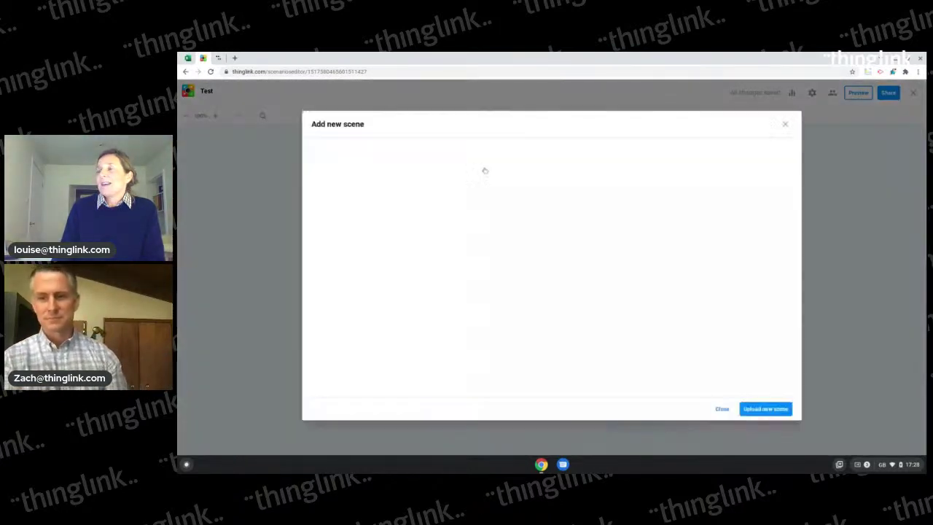
click(353, 297)
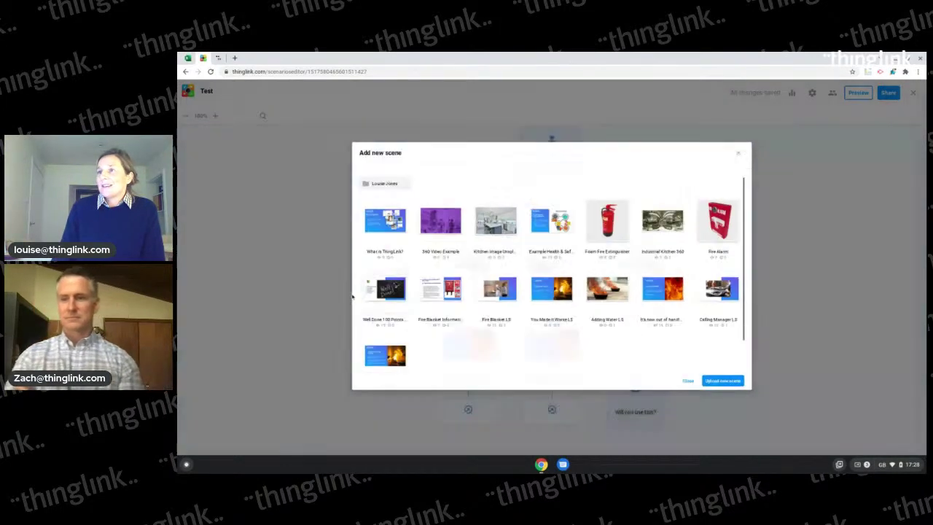
Set the scenario's access visibility to Public
scroll(795, 336, up, 3)
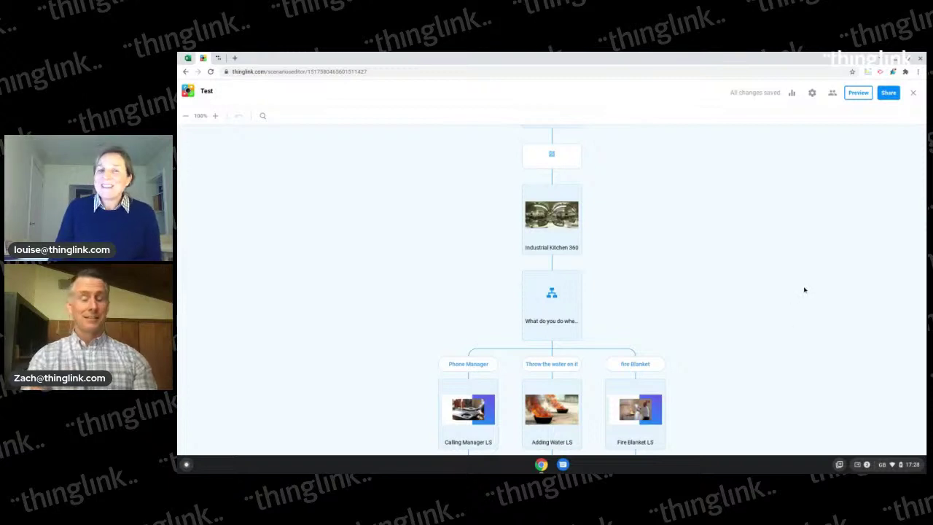
click(832, 93)
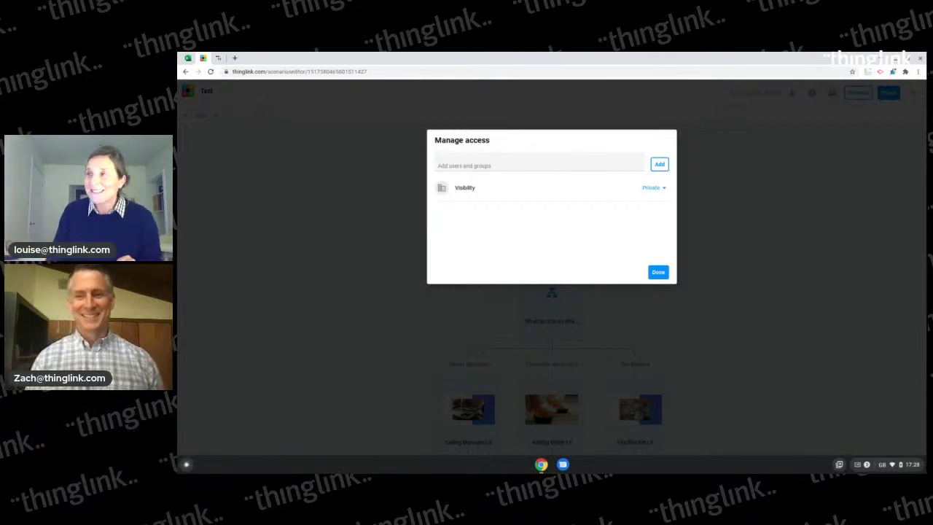
click(663, 188)
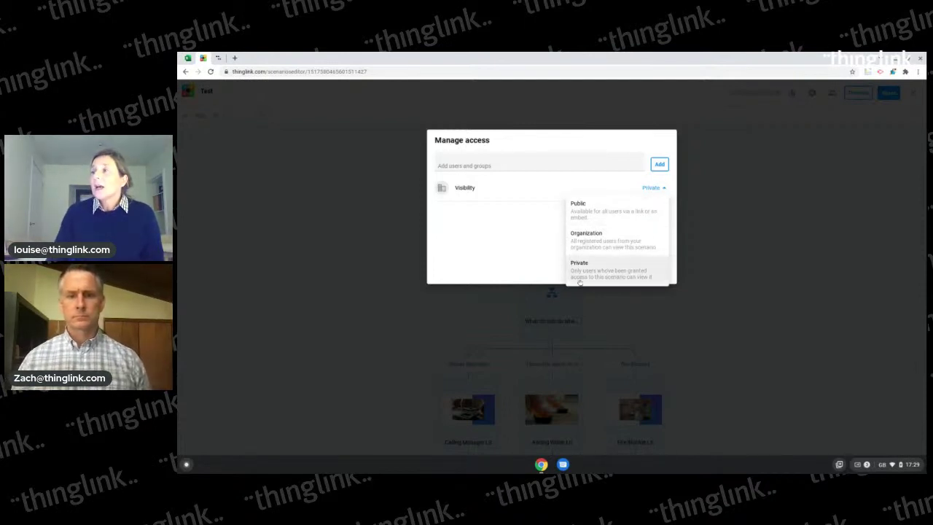
click(647, 210)
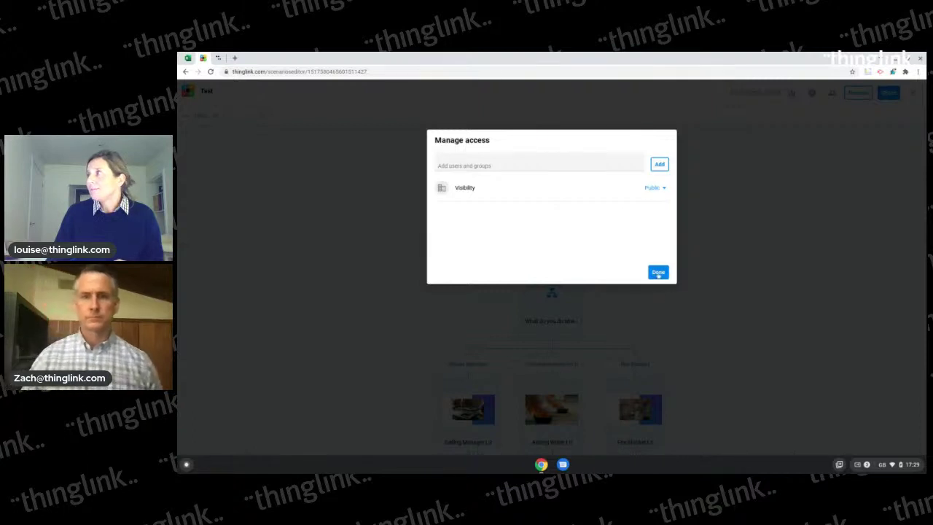
click(658, 272)
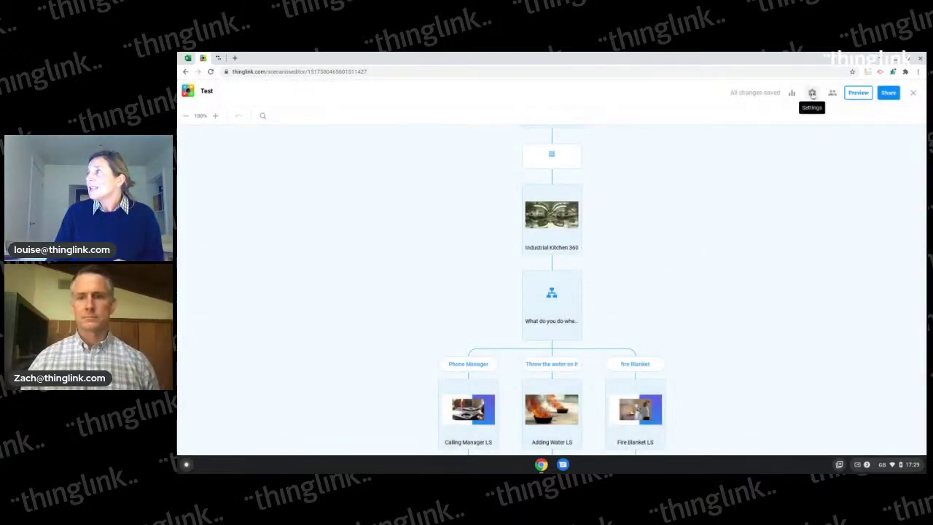
Enable the back button, points display and advanced tracking for the scenario and save the settings
click(812, 94)
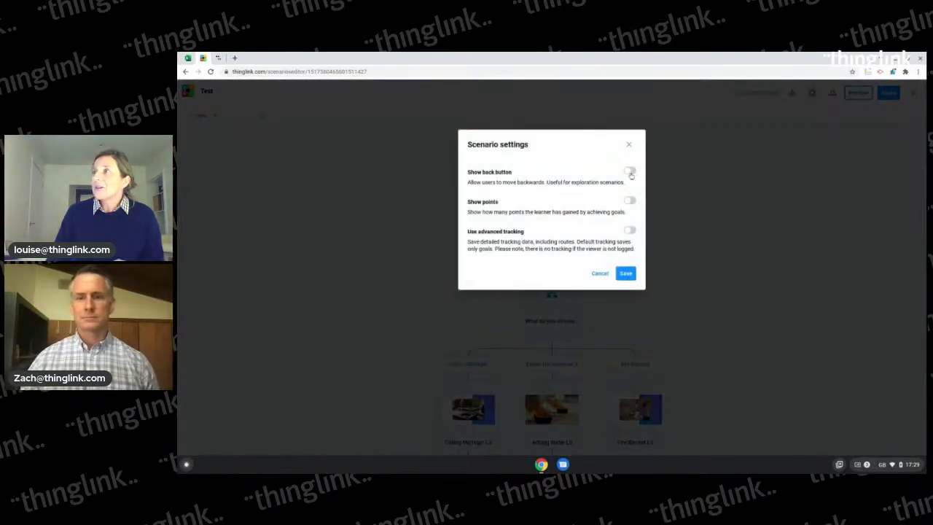
click(630, 172)
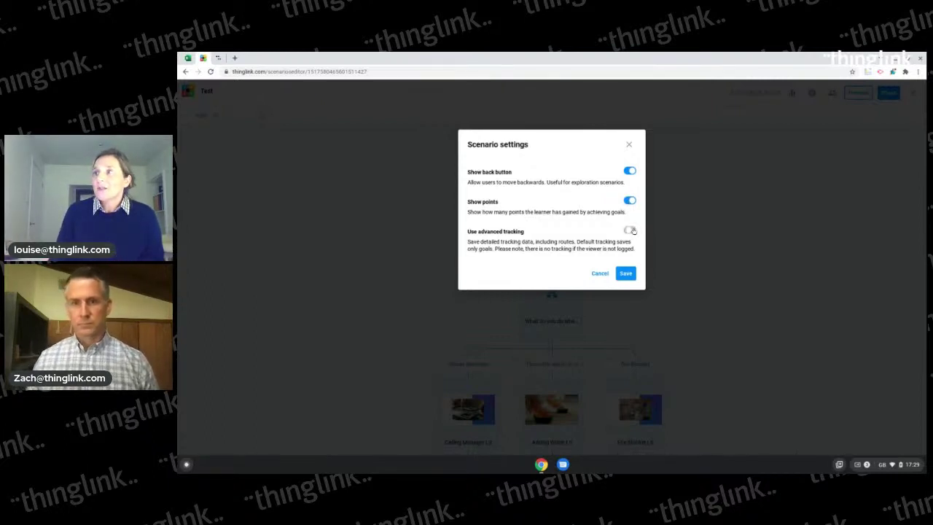
click(632, 230)
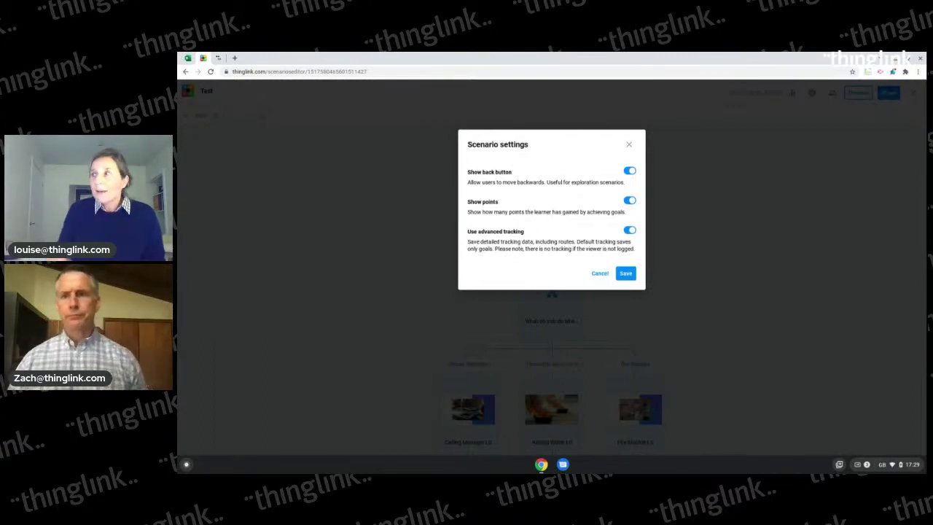
click(624, 272)
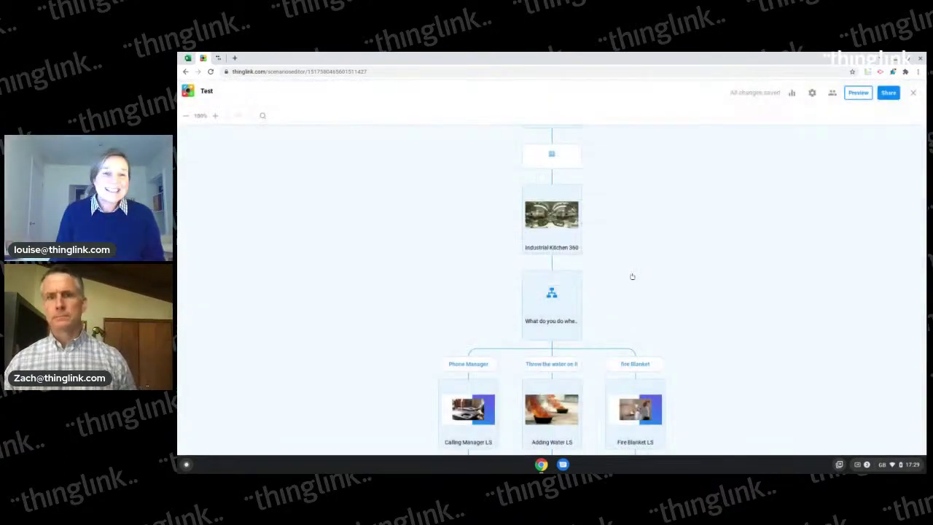
Preview the scenario from the introduction through the 360 kitchen and the Phone Manager path to the "It's now out of hand! LS" scene
click(856, 98)
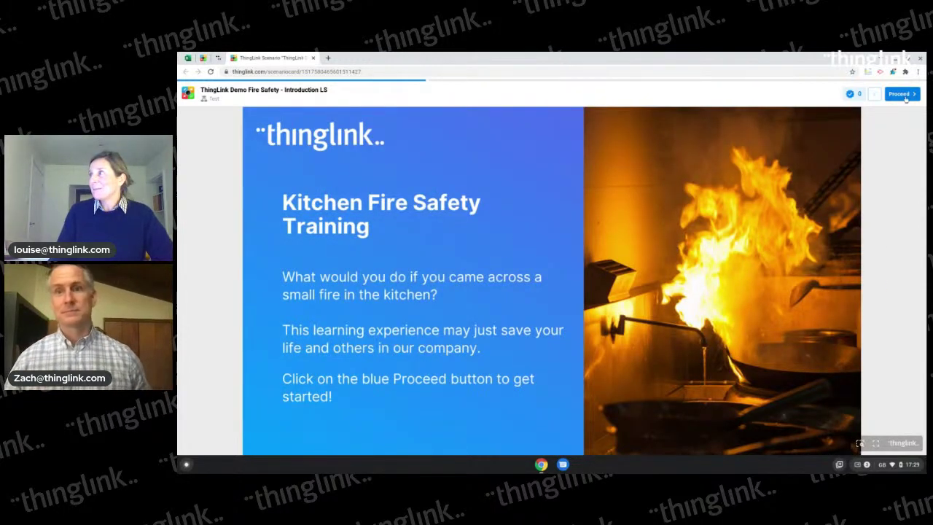
click(906, 100)
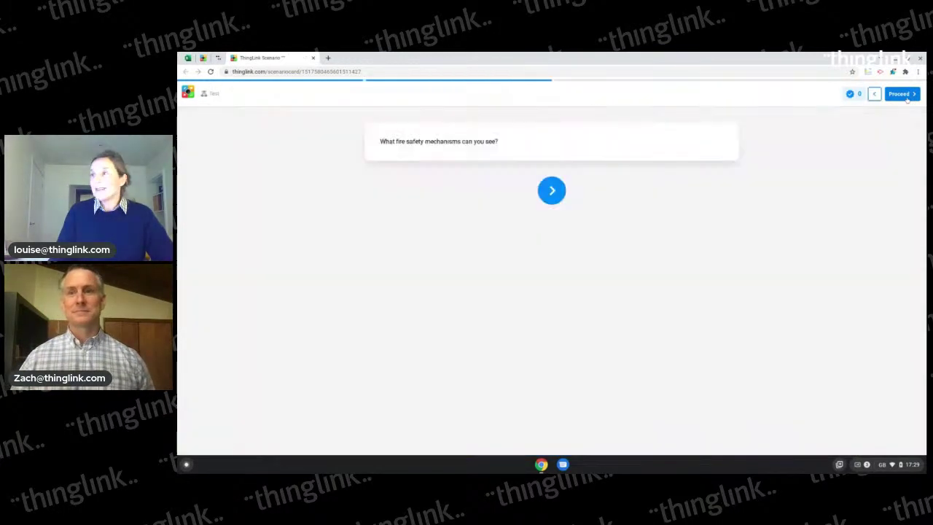
click(552, 191)
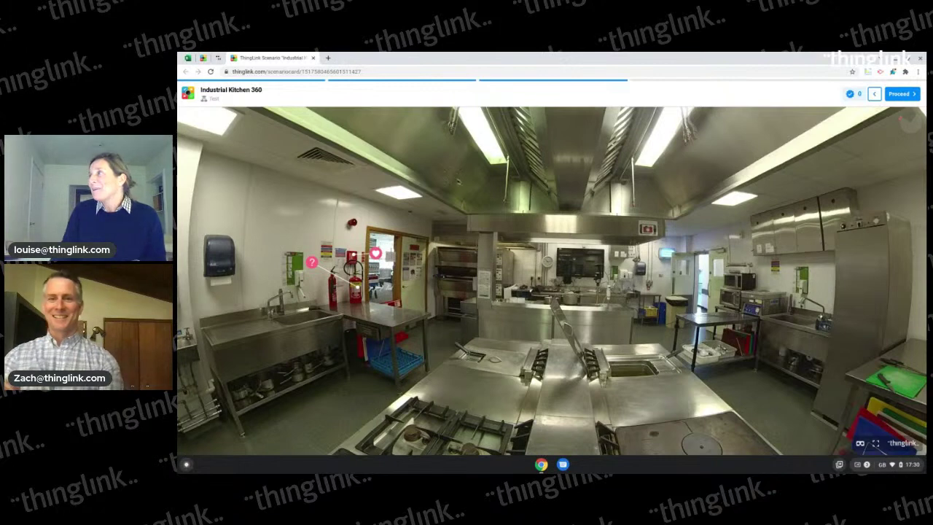
click(901, 93)
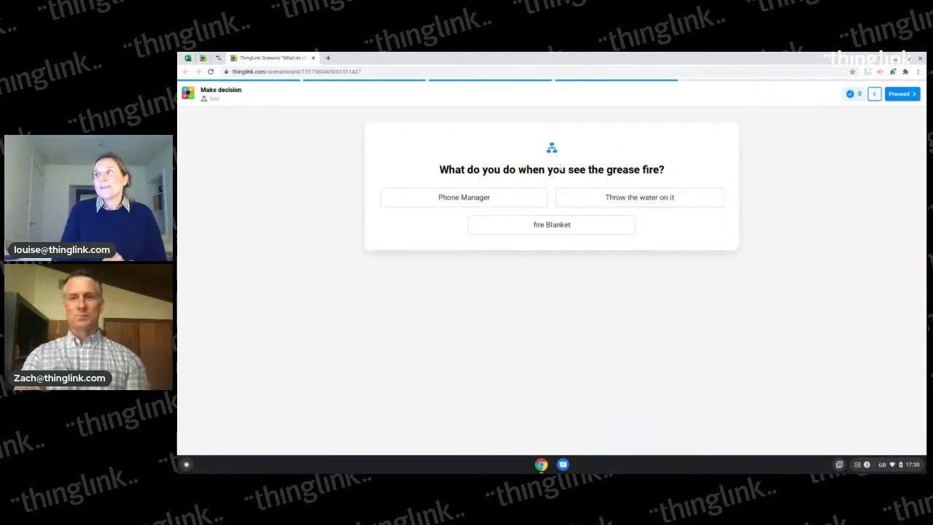
click(484, 198)
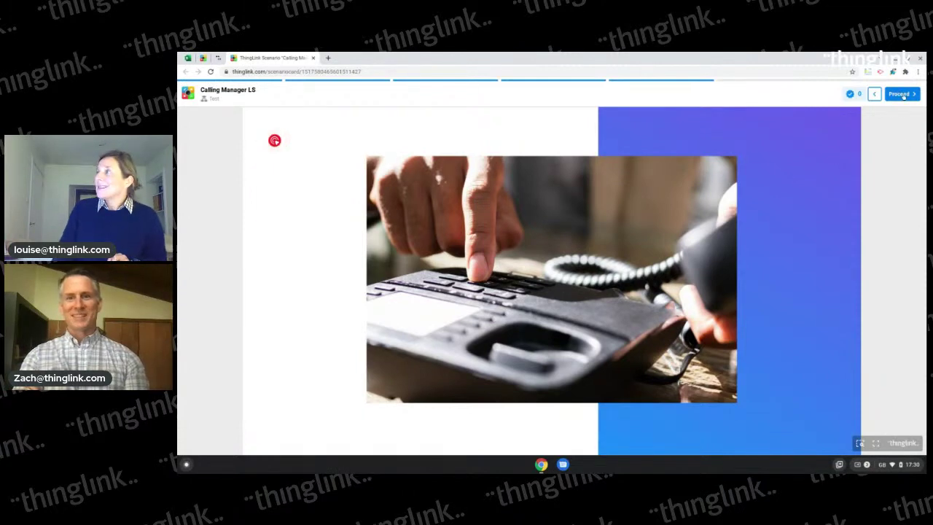
click(902, 95)
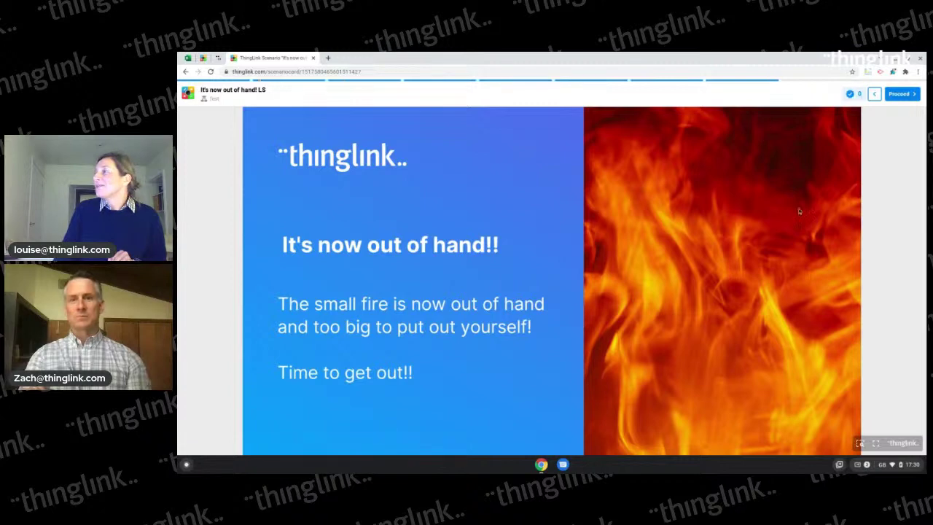
Leave the preview and open the list of scenarios from the content library
click(189, 95)
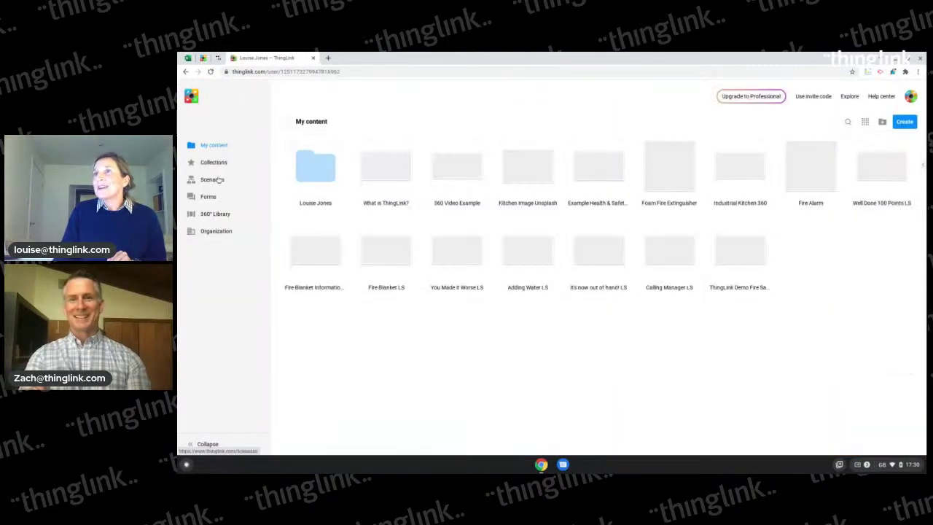
click(212, 179)
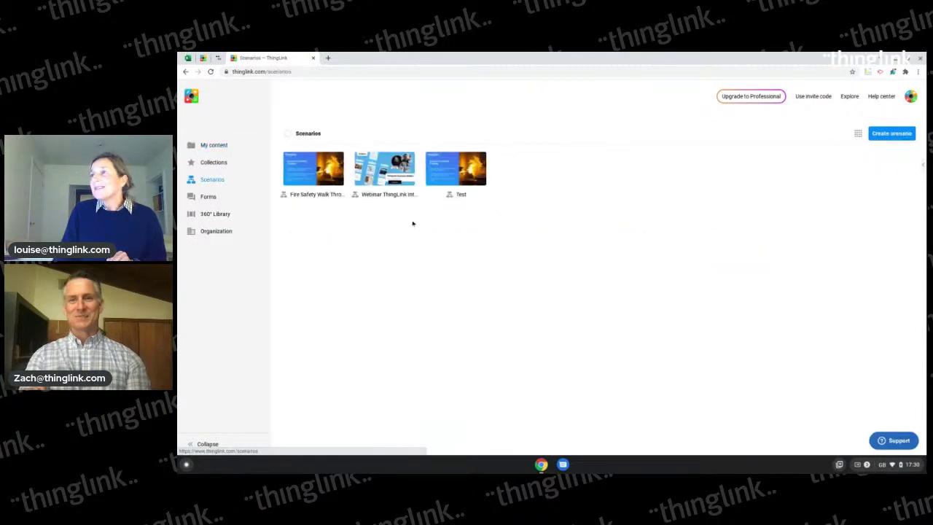
Open the Test scenario and check where the jump at the end of the "Throw the water on it" branch leads
click(452, 175)
scroll(576, 326, down, 10)
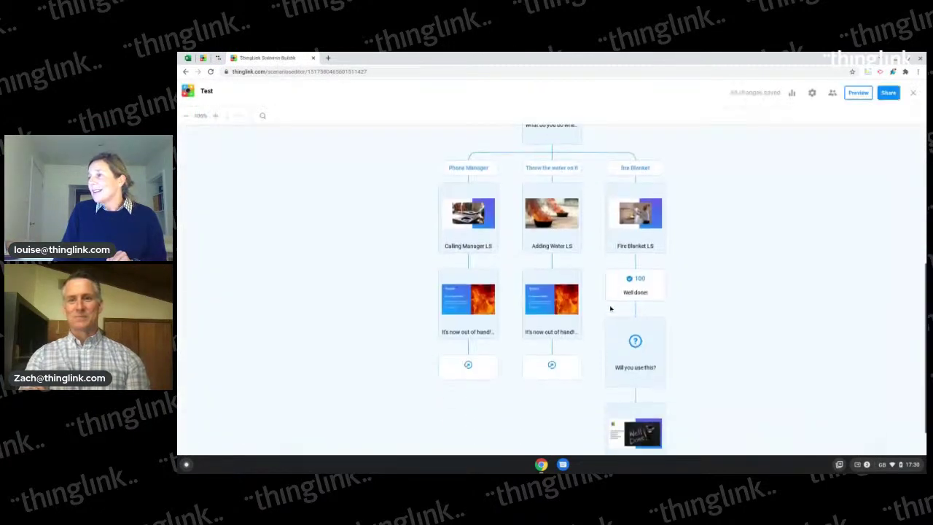
click(572, 323)
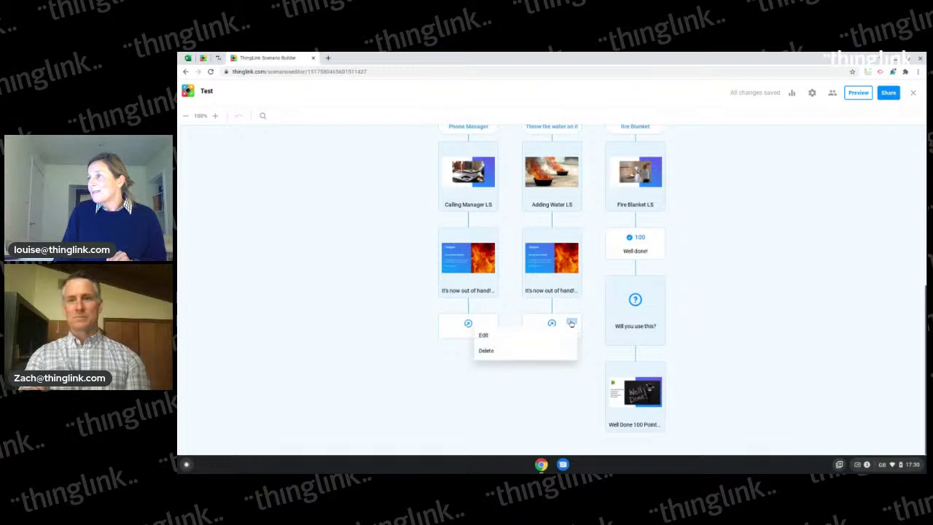
click(551, 333)
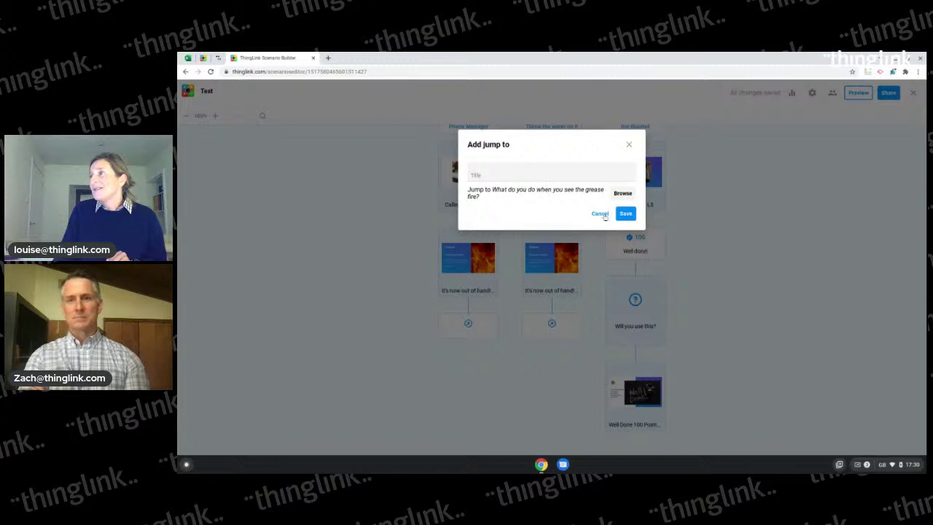
click(597, 213)
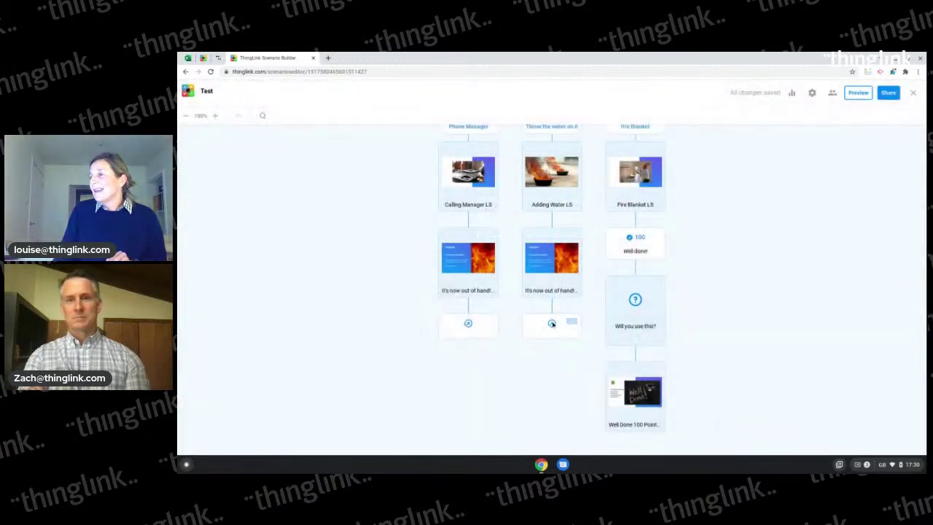
Replace the jump ending the "Throw the water on it" branch with a new one to the "What do you do when you see the grease fire?" block
click(572, 322)
click(535, 350)
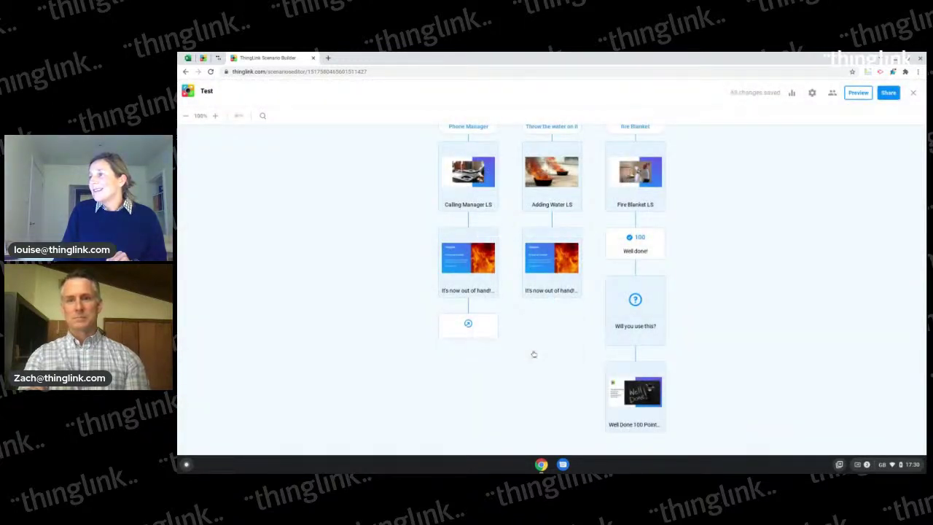
click(552, 298)
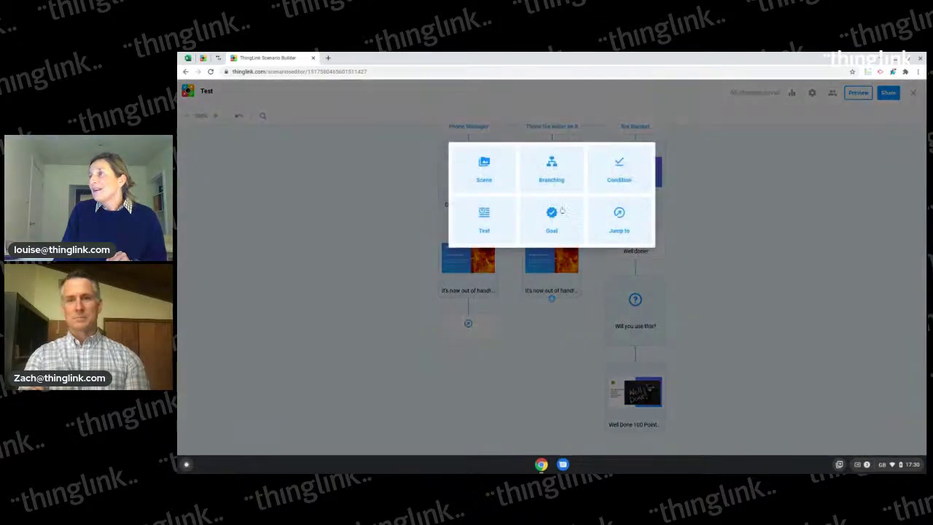
click(614, 227)
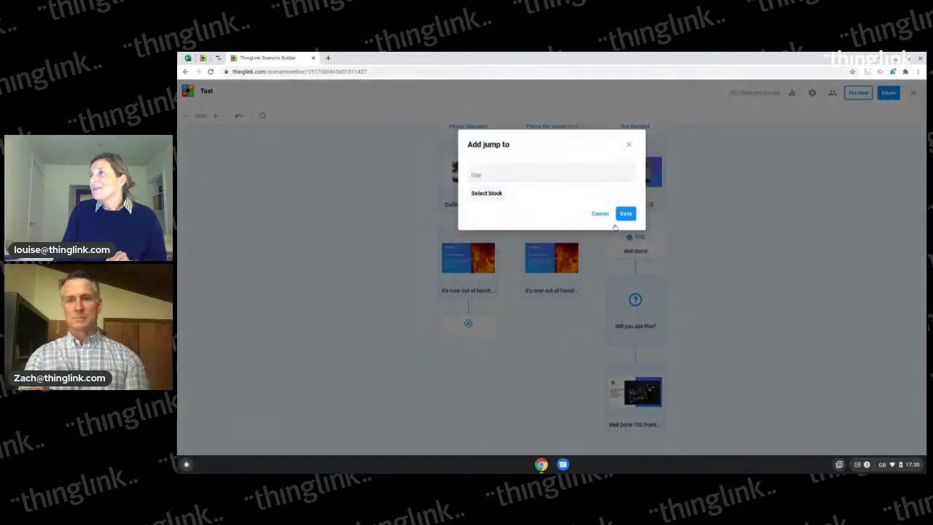
click(494, 194)
scroll(562, 264, up, 3)
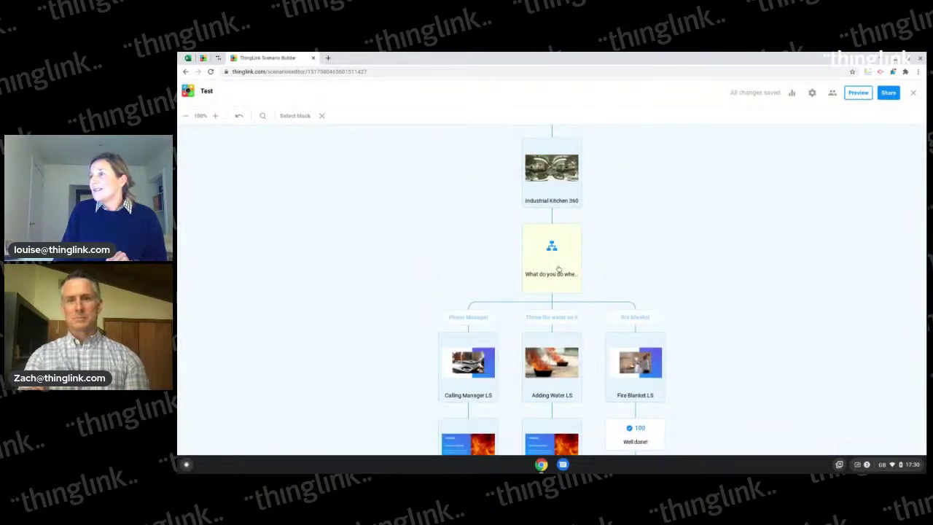
click(558, 268)
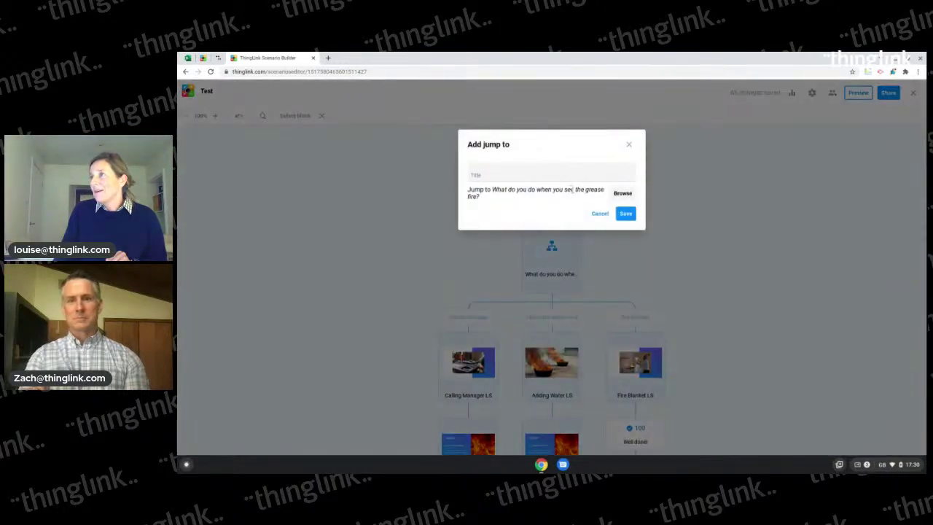
click(625, 215)
scroll(627, 217, down, 2)
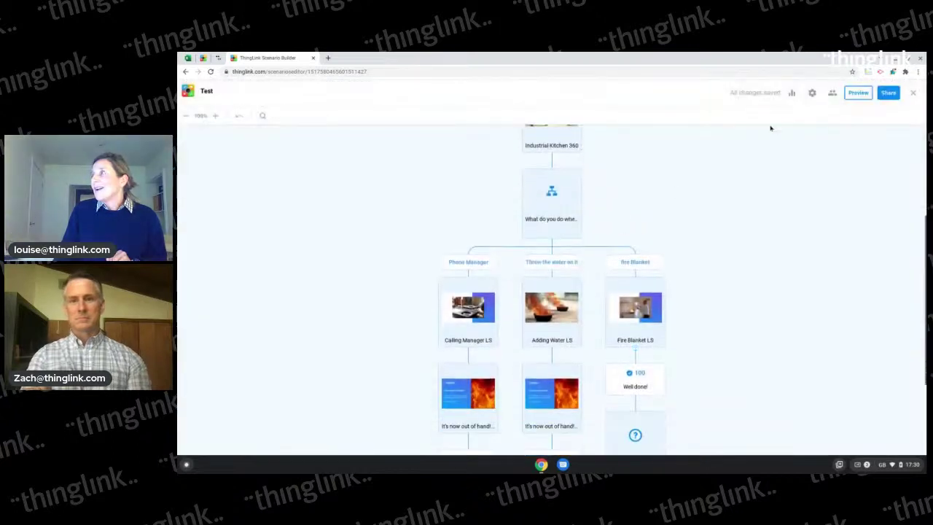
Preview the scenario along the "Throw the water on it" branch, playing the Adding Water LS video and continuing through the jump to the decision
click(857, 92)
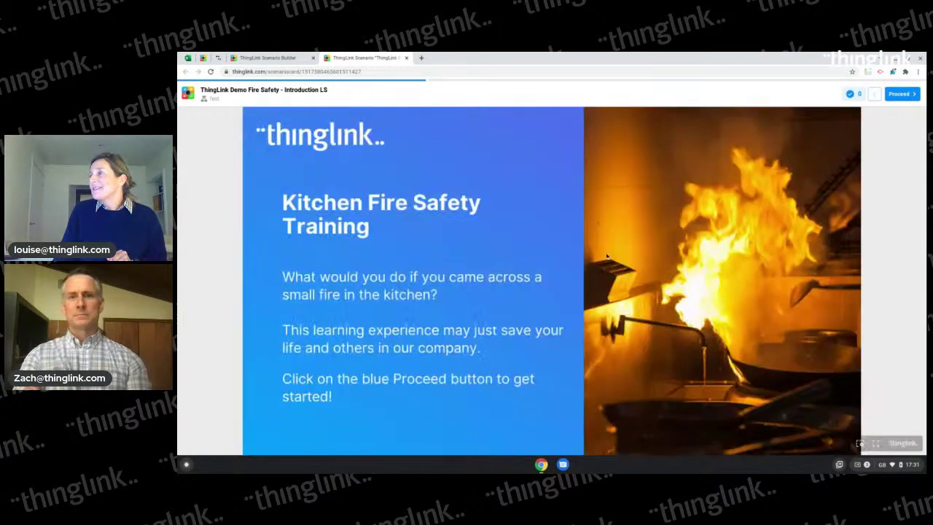
click(903, 94)
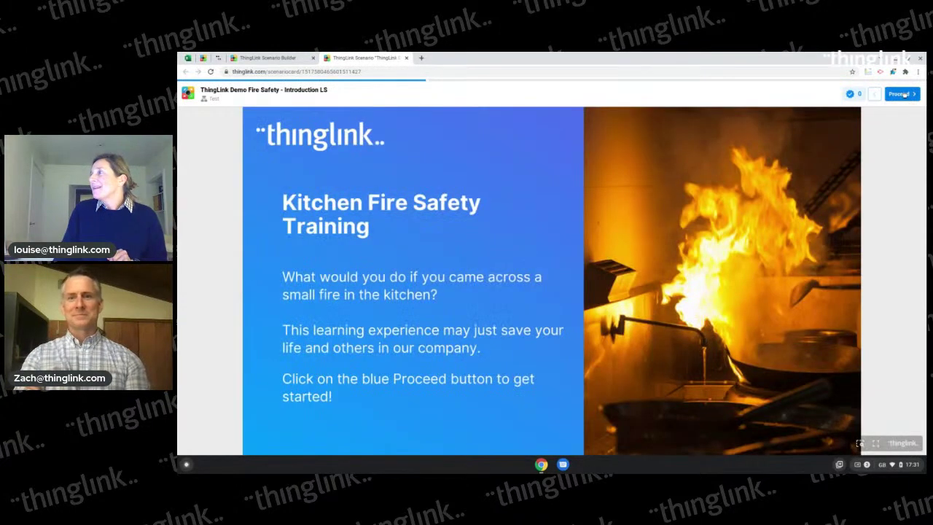
click(552, 193)
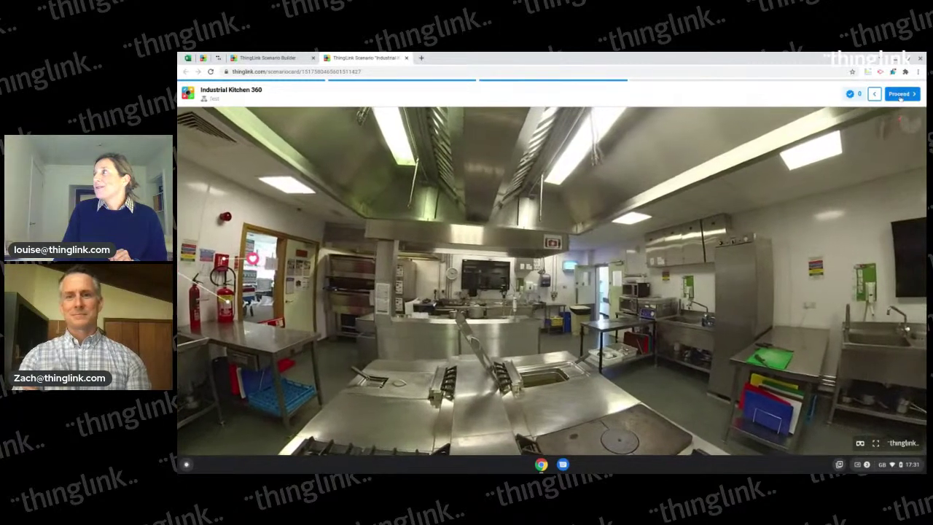
click(901, 95)
click(609, 199)
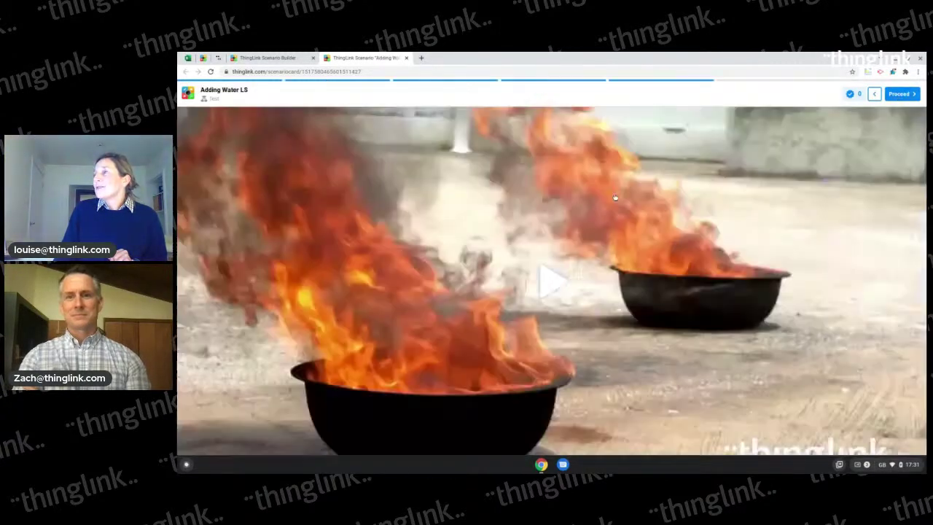
click(550, 284)
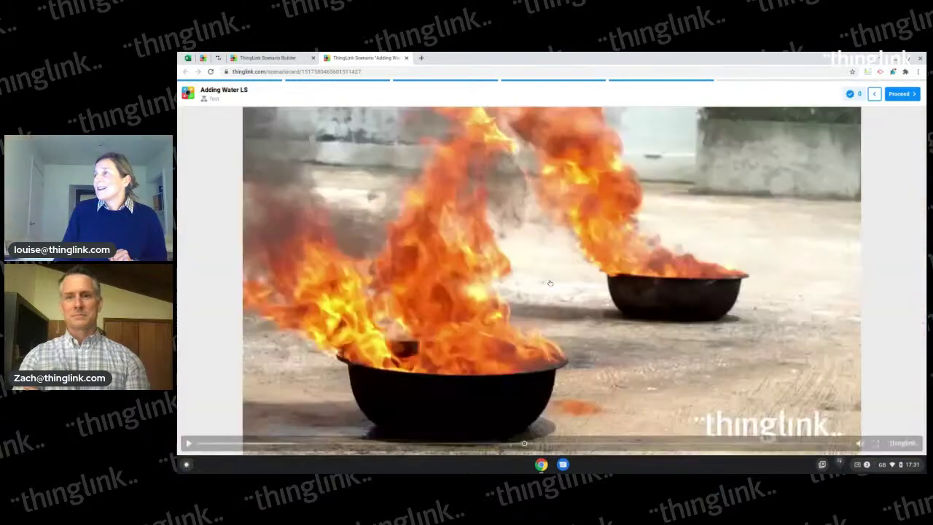
click(901, 95)
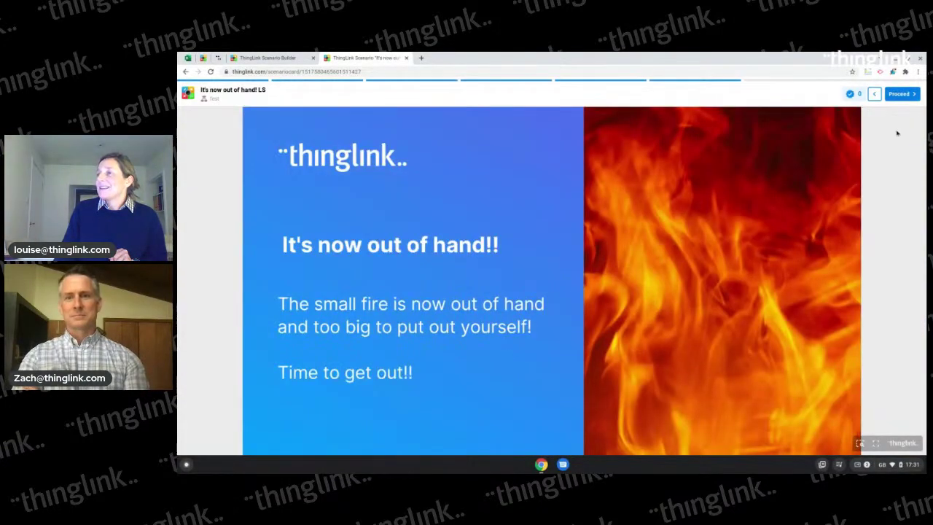
click(904, 94)
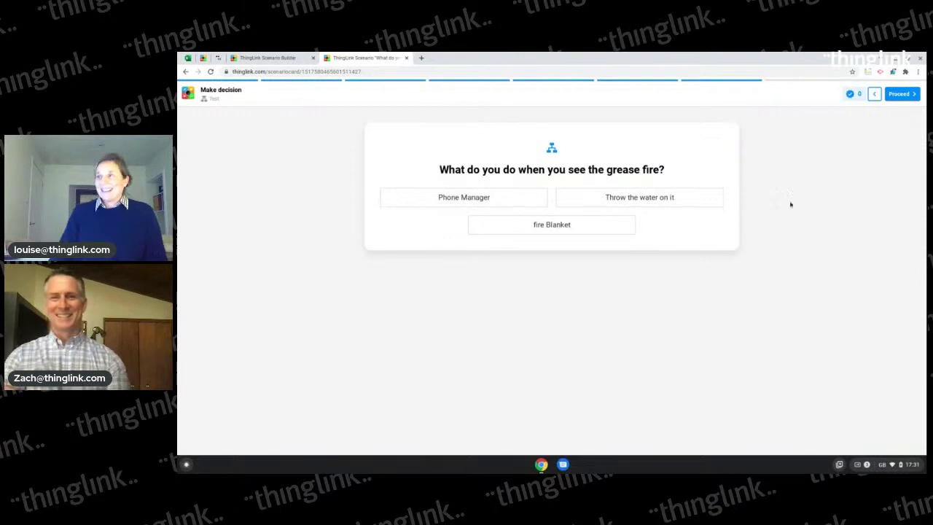
Follow the fire Blanket choice in the preview, view the scene's fire blanket information tag, and proceed past the points goal
click(589, 231)
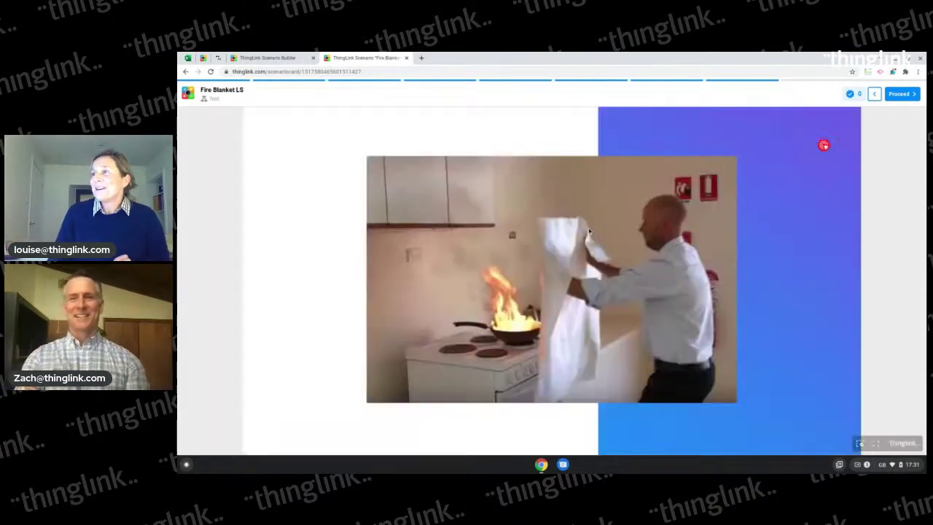
click(823, 145)
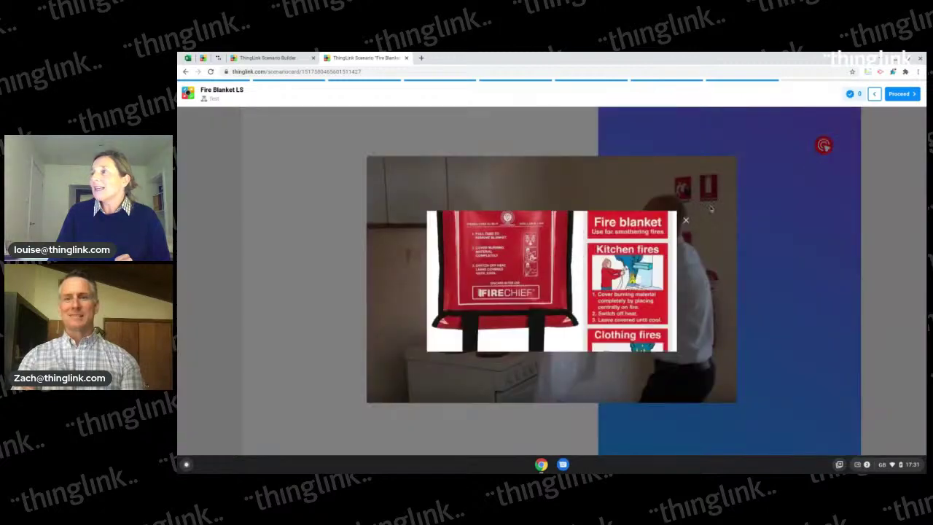
click(824, 145)
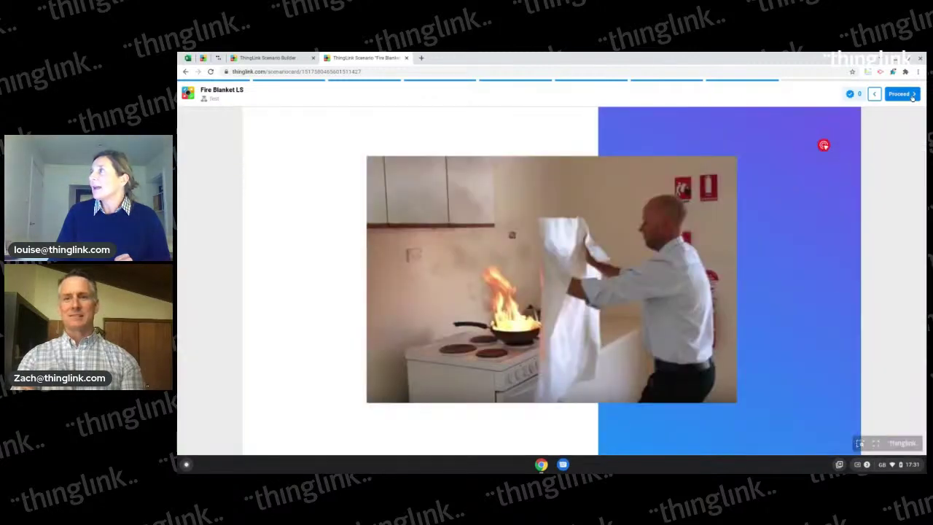
click(911, 96)
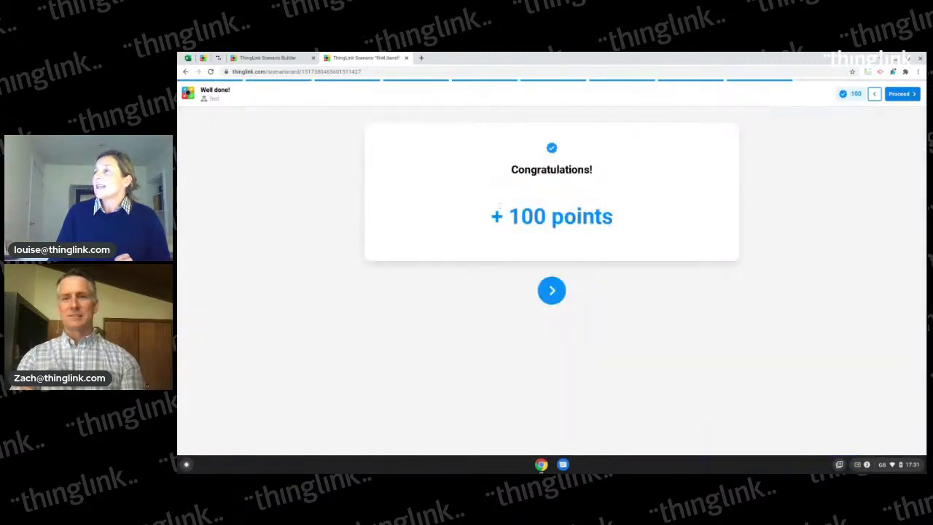
click(555, 289)
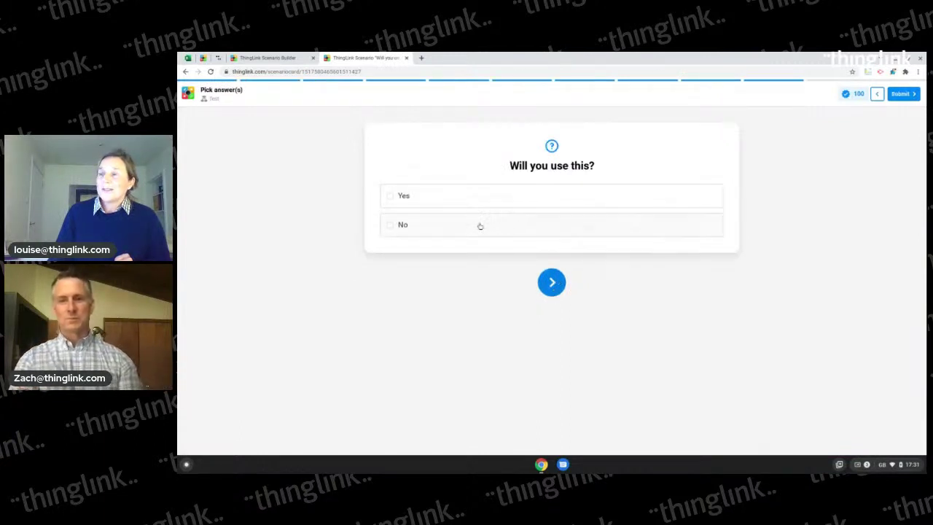
Answer "Will you use this?" with No, return to the question and continue to the "Well Done 100 Points LS" scene
click(452, 228)
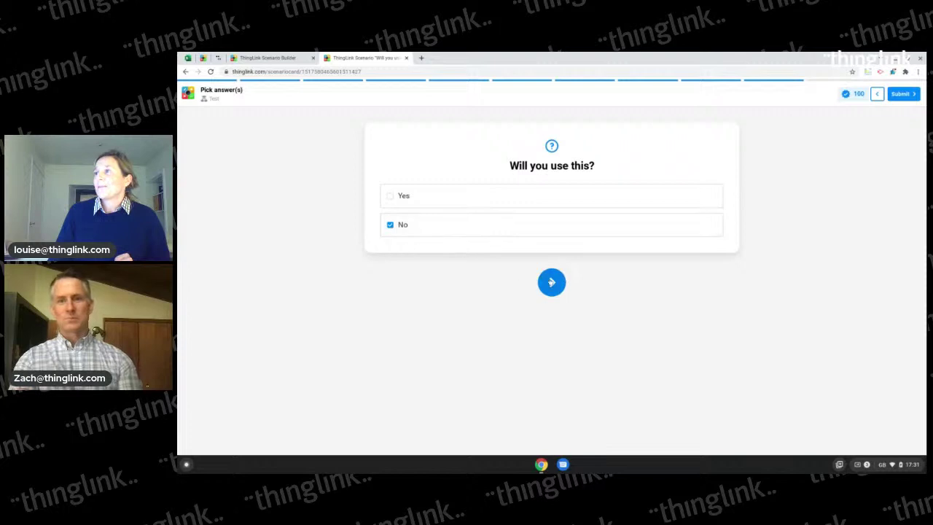
click(551, 282)
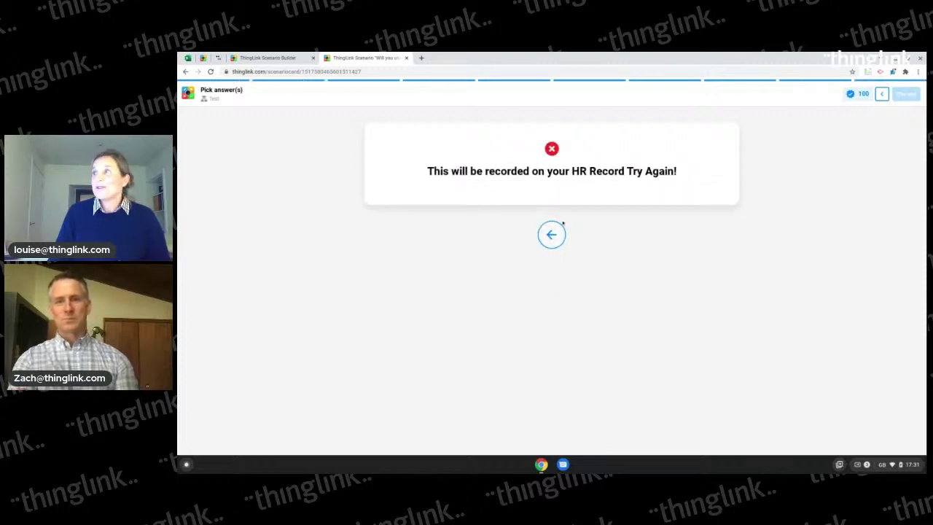
click(552, 235)
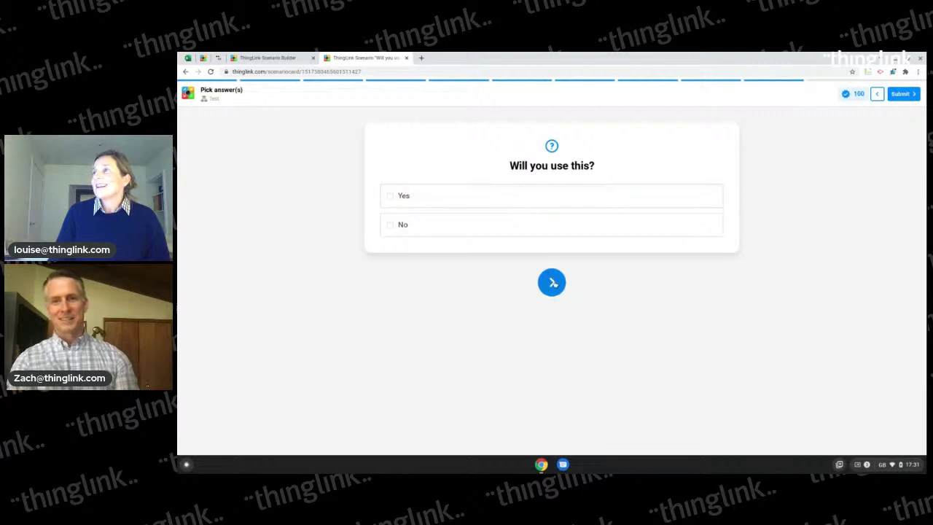
click(552, 283)
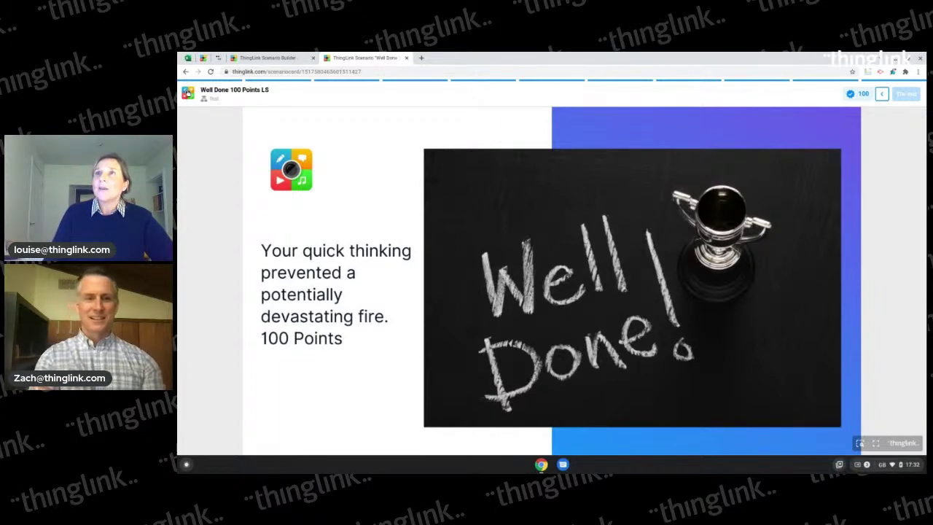
Reopen the Test scenario from the scenarios list and view its embed code and shareable link
click(188, 92)
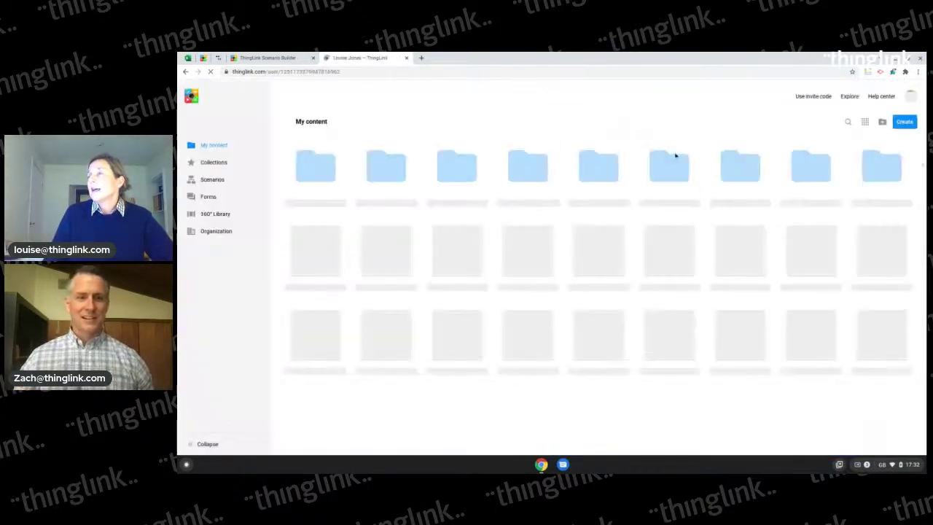
click(212, 181)
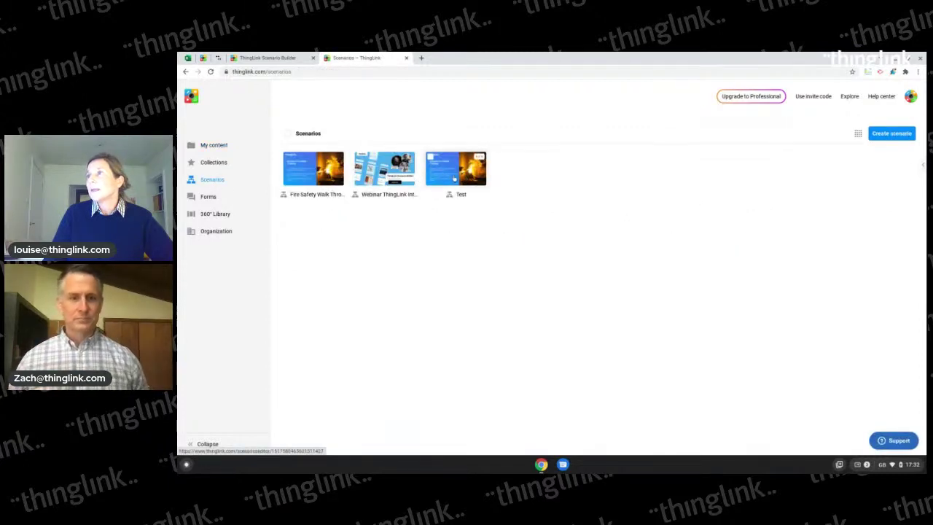
click(454, 178)
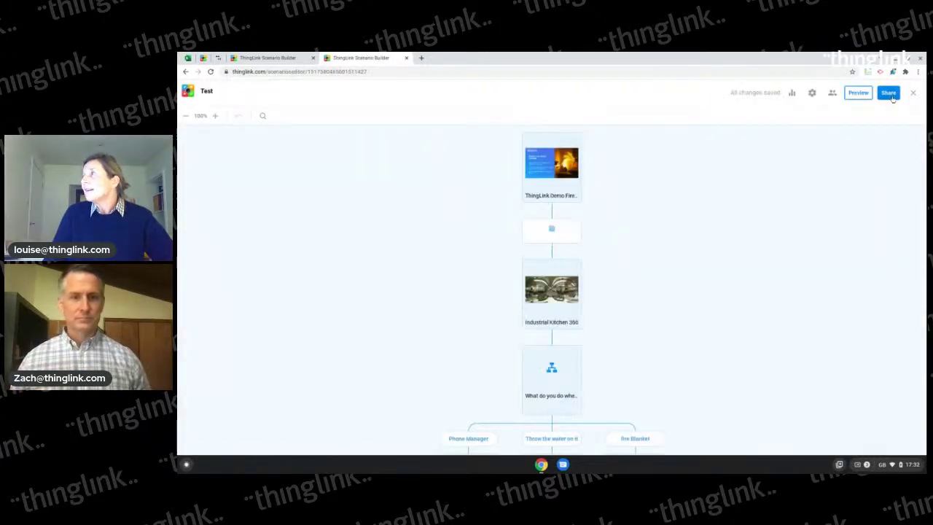
click(888, 94)
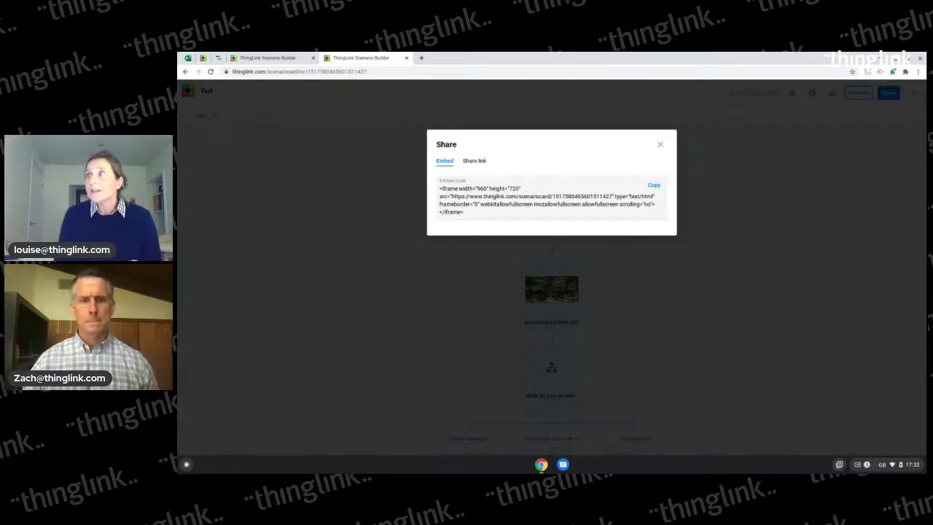
click(475, 161)
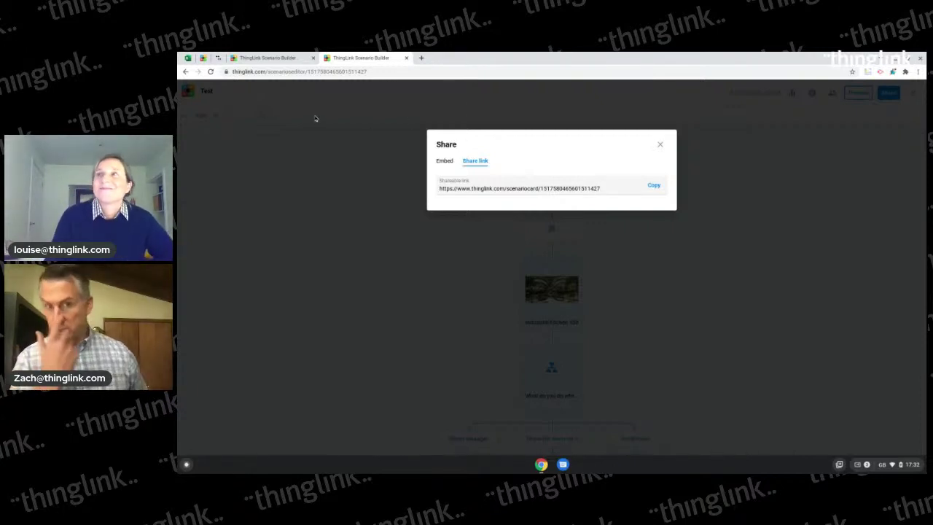
Leave the first scenario editor for the content library, view the "What is ThingLink?" scene and return to the library
click(270, 58)
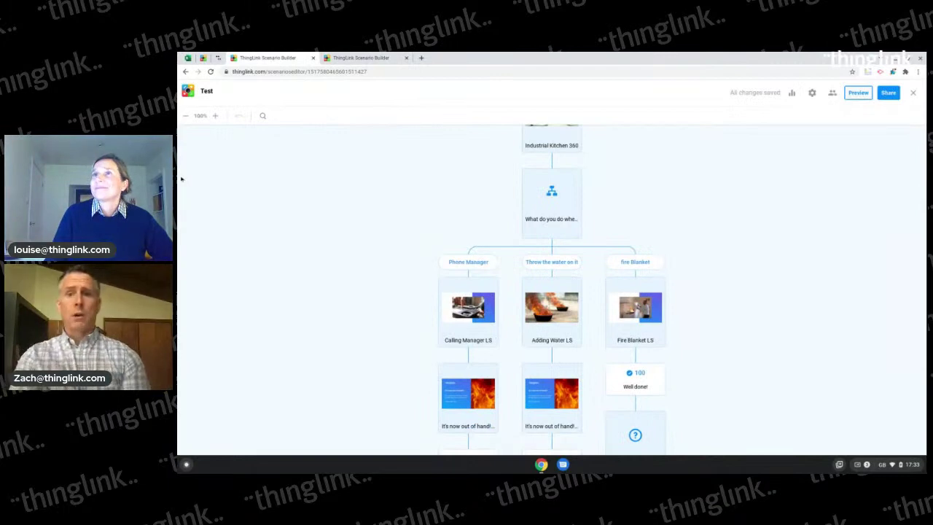
click(195, 92)
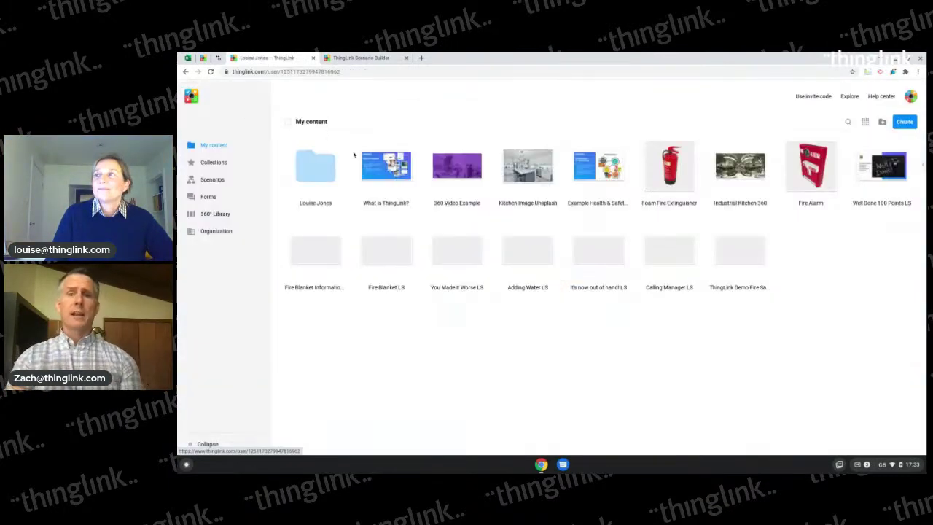
click(376, 169)
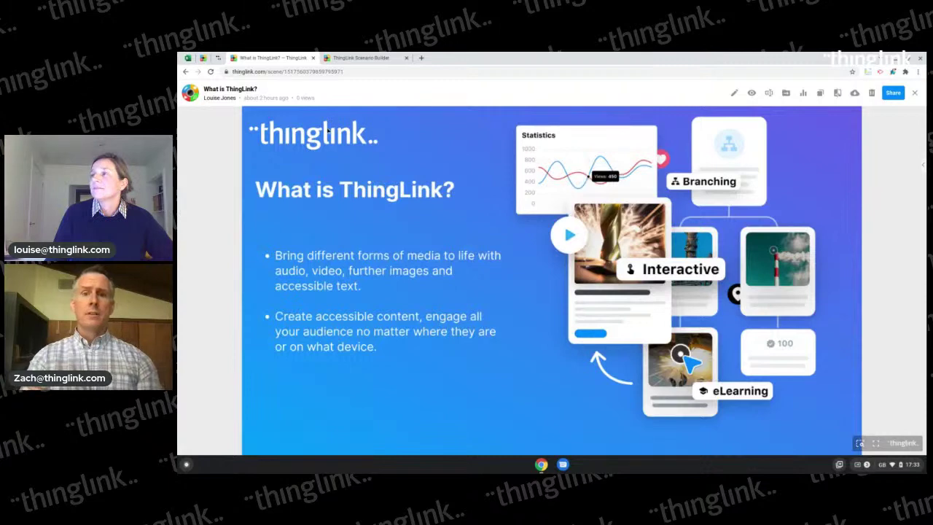
click(190, 92)
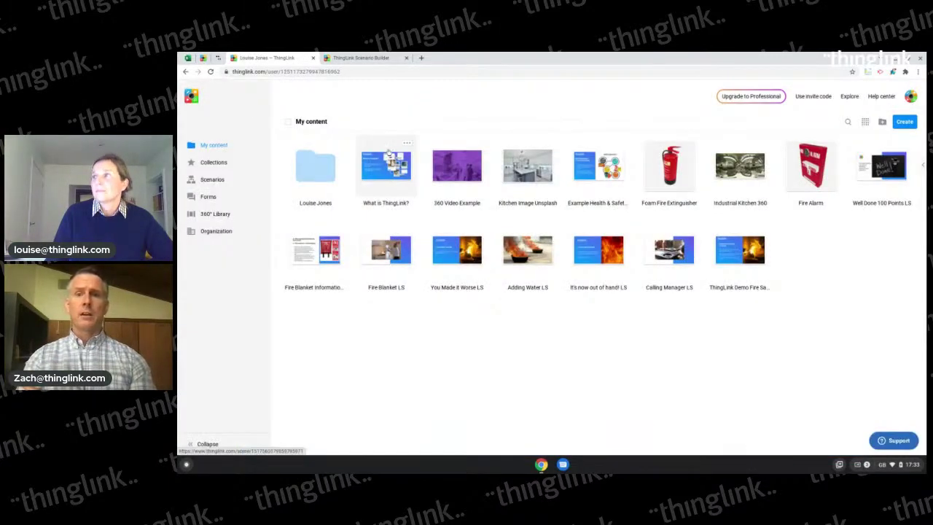
View the Example Health & Safety Infographic scene, play the Step 1 welcome video and close it
click(604, 182)
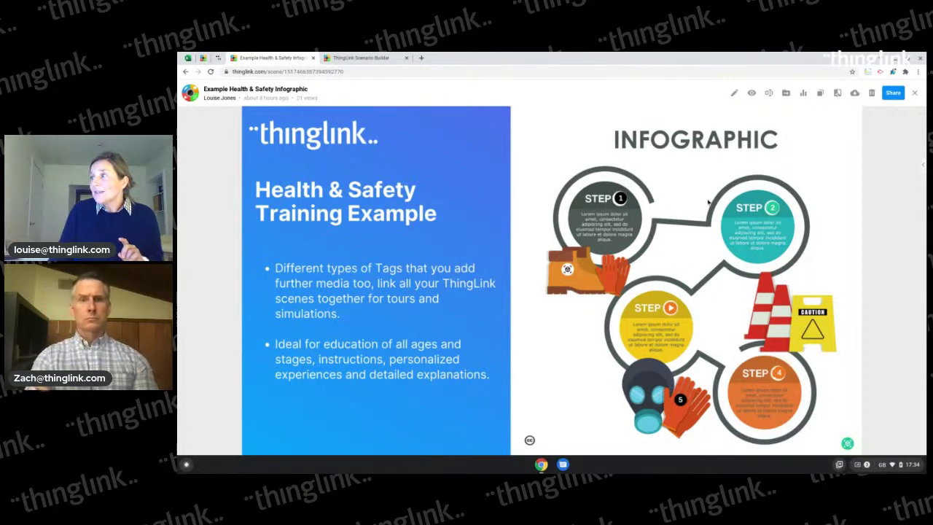
click(621, 199)
click(436, 332)
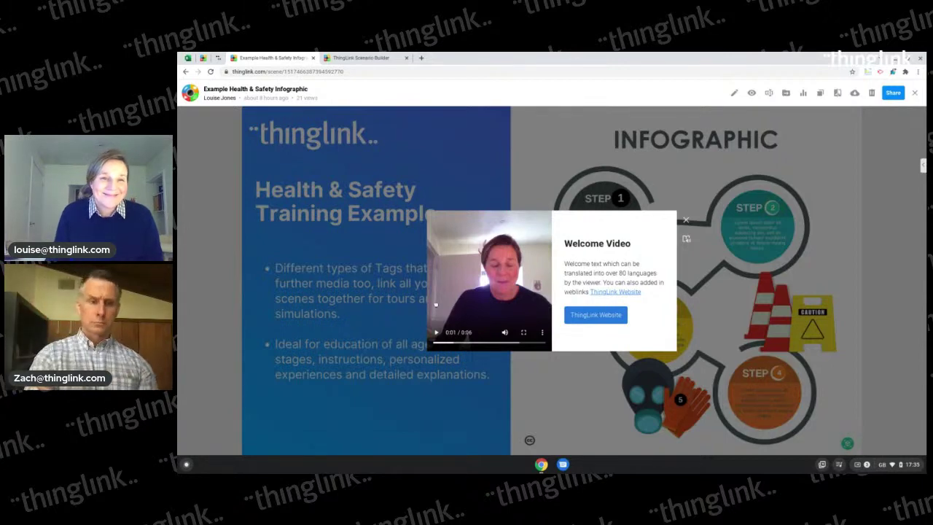
click(686, 220)
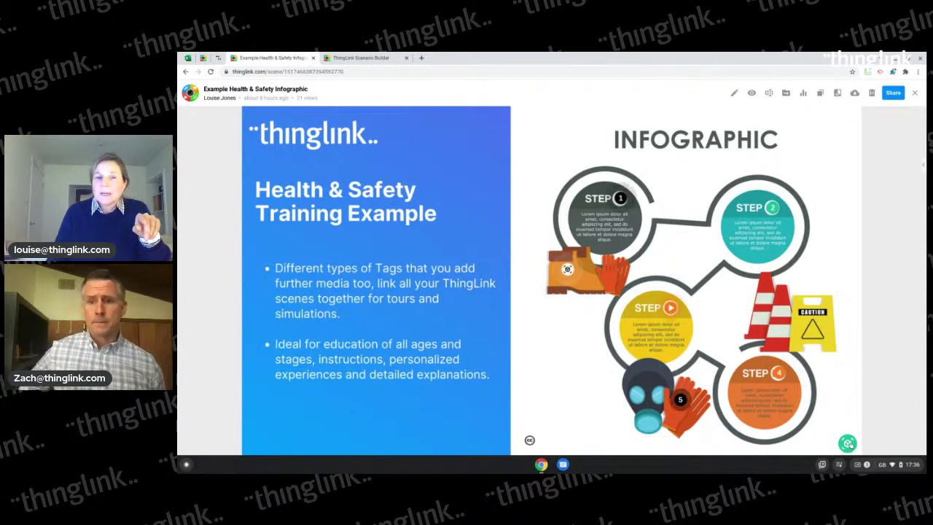
View the infographic's embedded ClassVR scene, follow The Headset scenario through Headset Controls to Keypad controls, and close the scenario
click(848, 444)
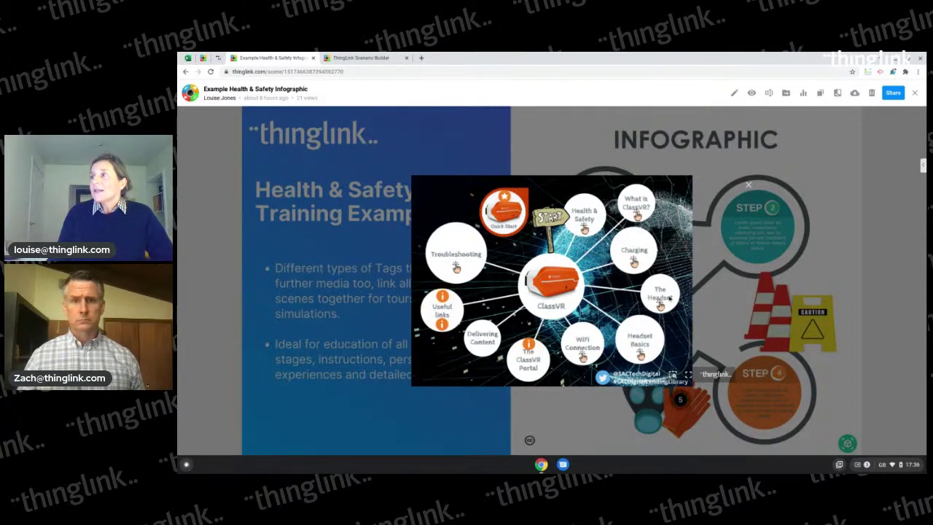
click(661, 307)
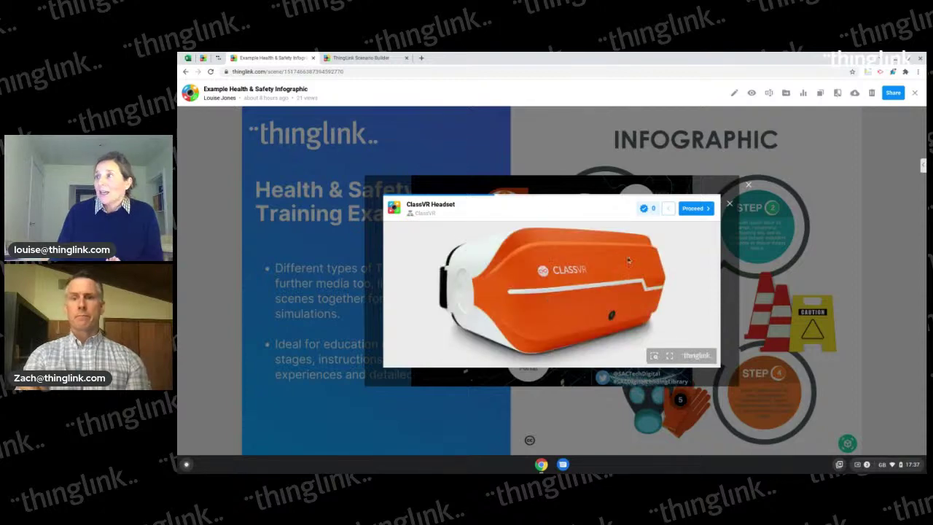
click(694, 209)
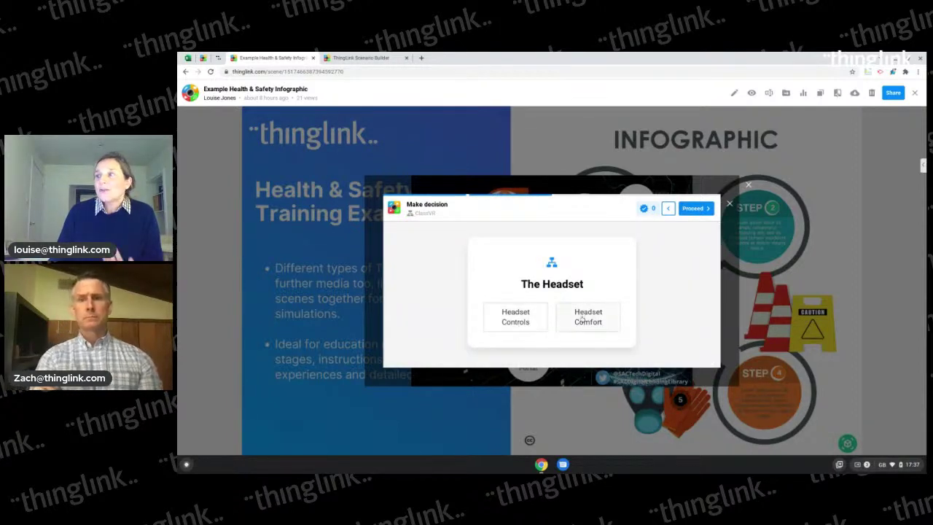
click(529, 321)
scroll(627, 295, down, 1)
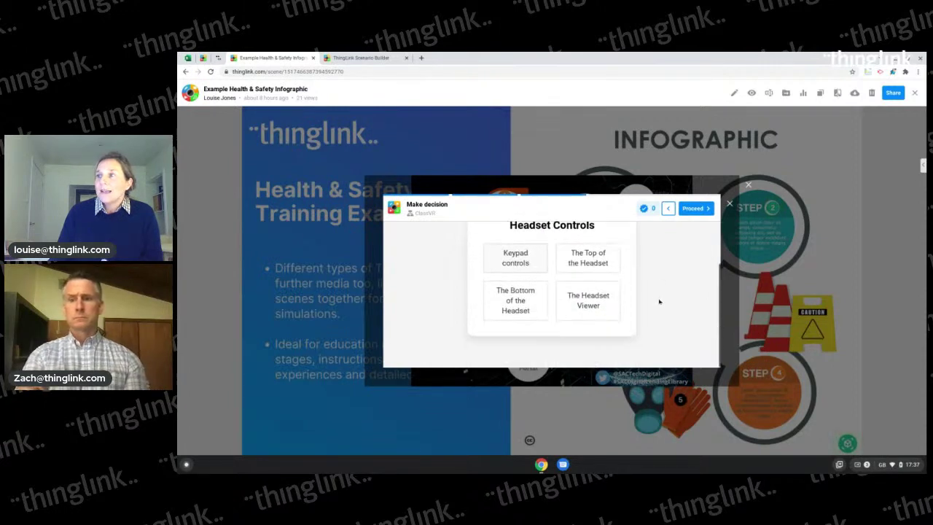
click(521, 263)
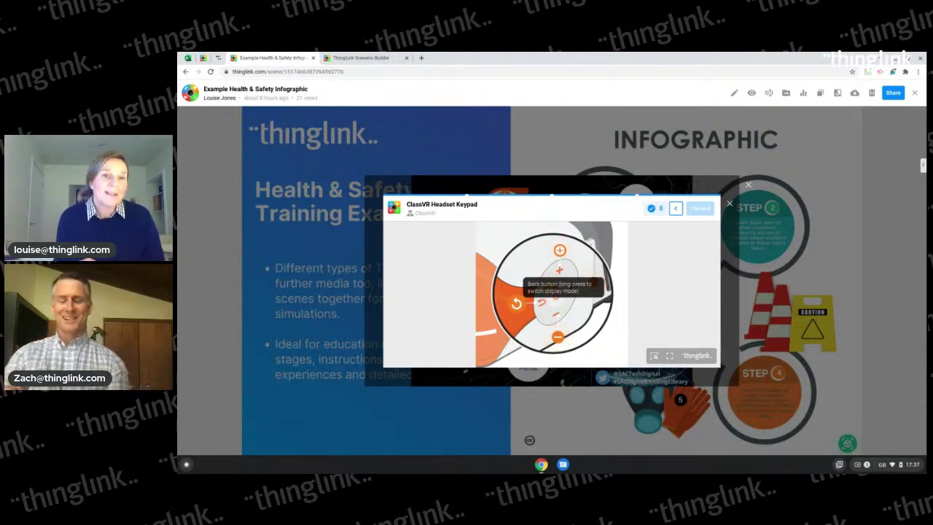
click(731, 205)
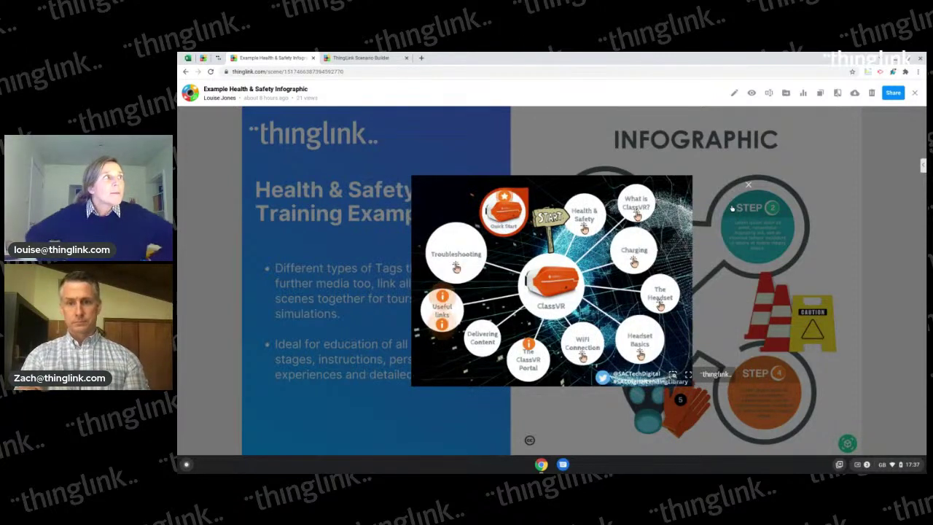